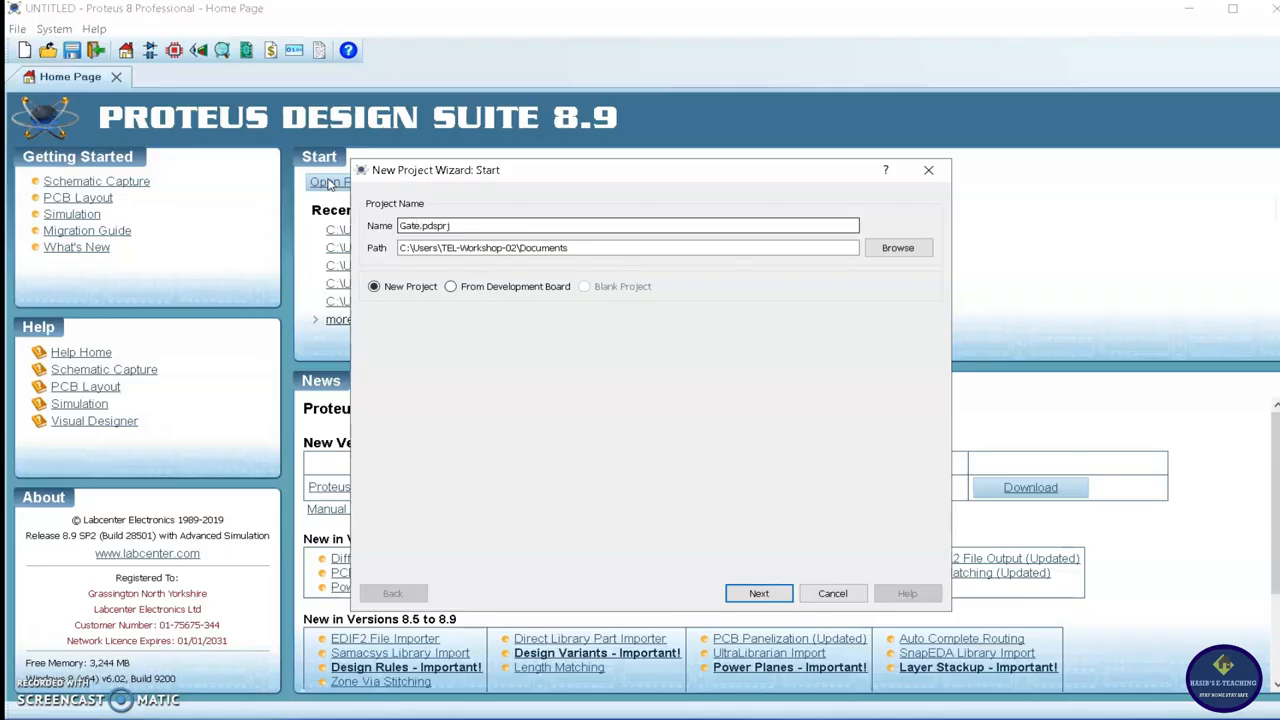
Create a new project named Gate_insert.pdsprj with the DEFAULT schematic template, no PCB layout and no firmware project
text(rt)
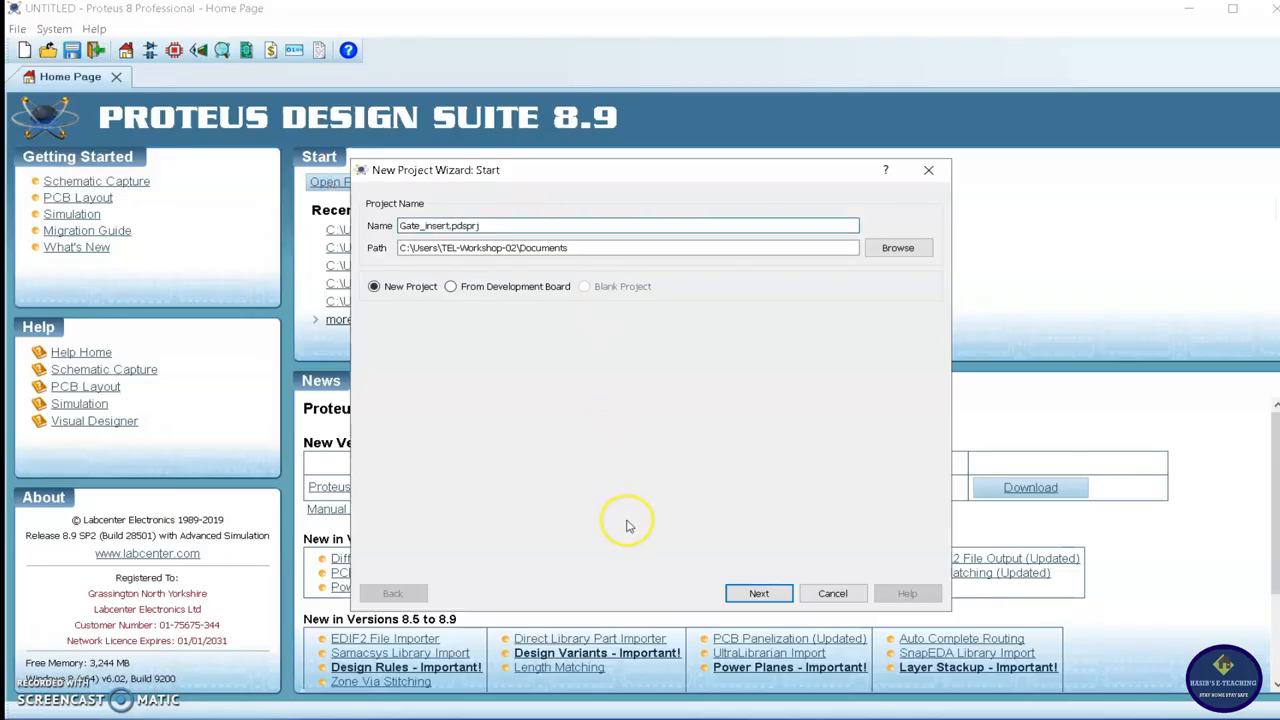
click(757, 593)
click(757, 593)
click(757, 593)
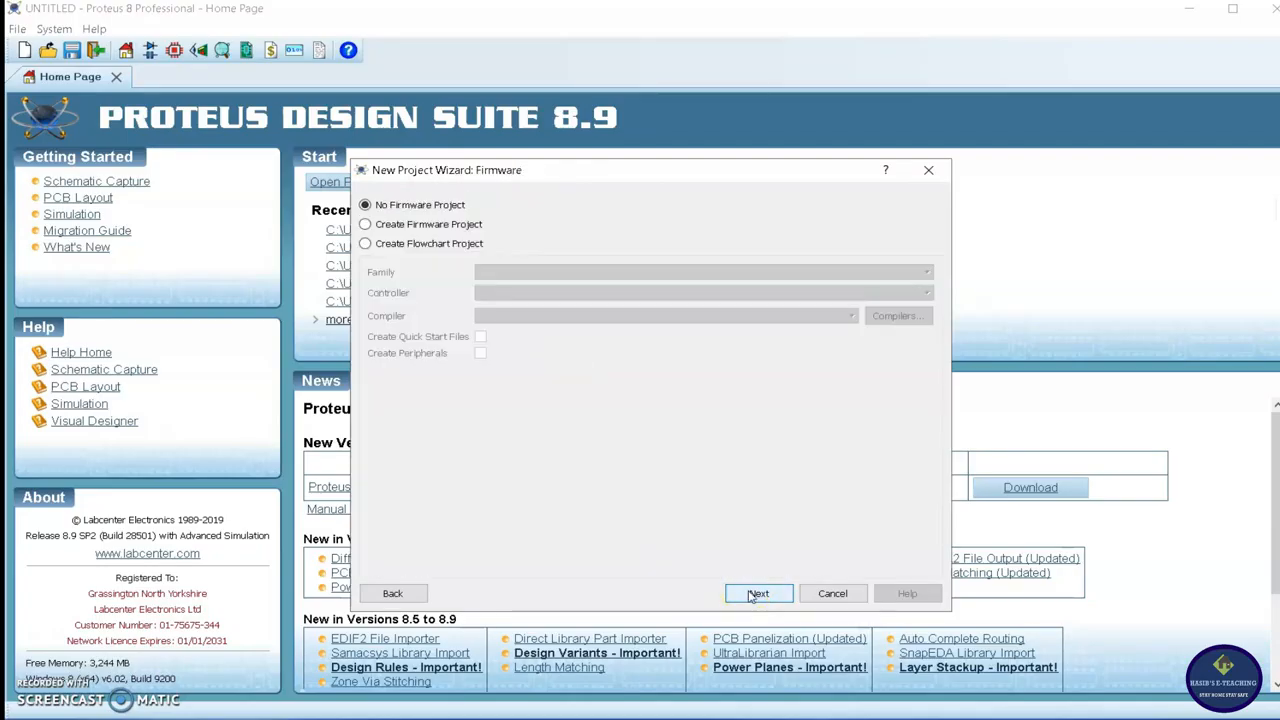
click(757, 594)
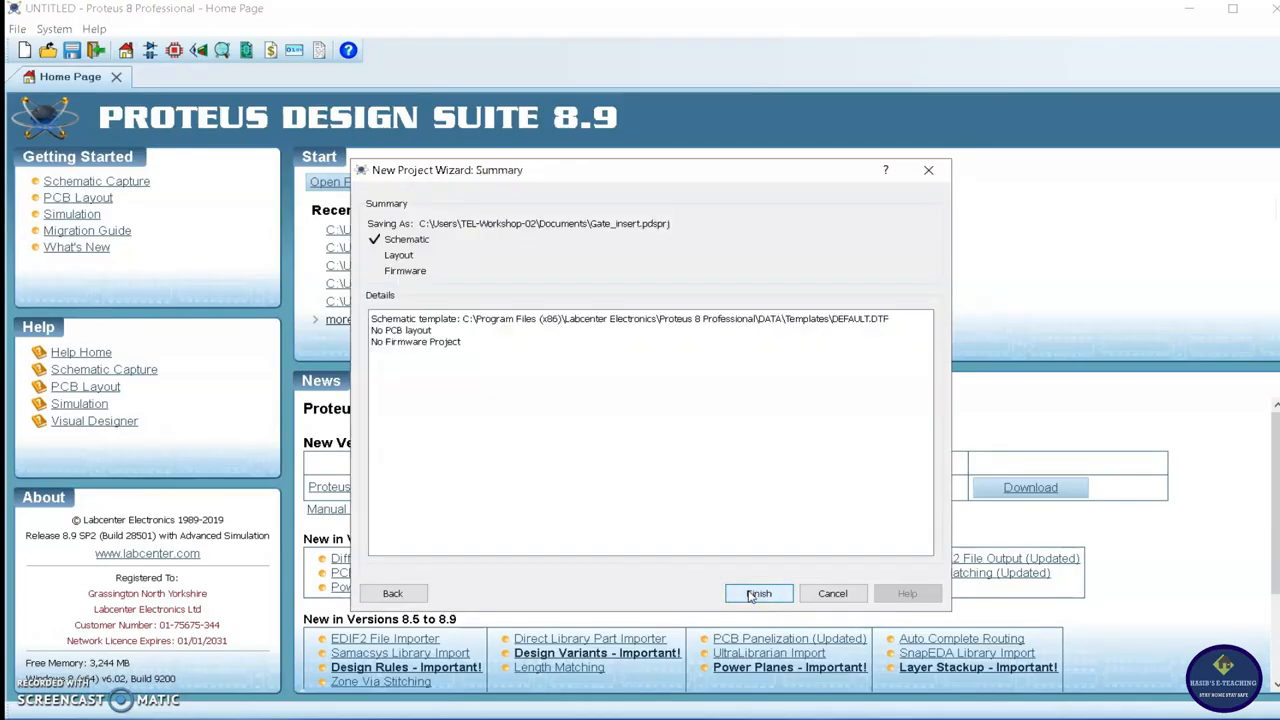
click(757, 594)
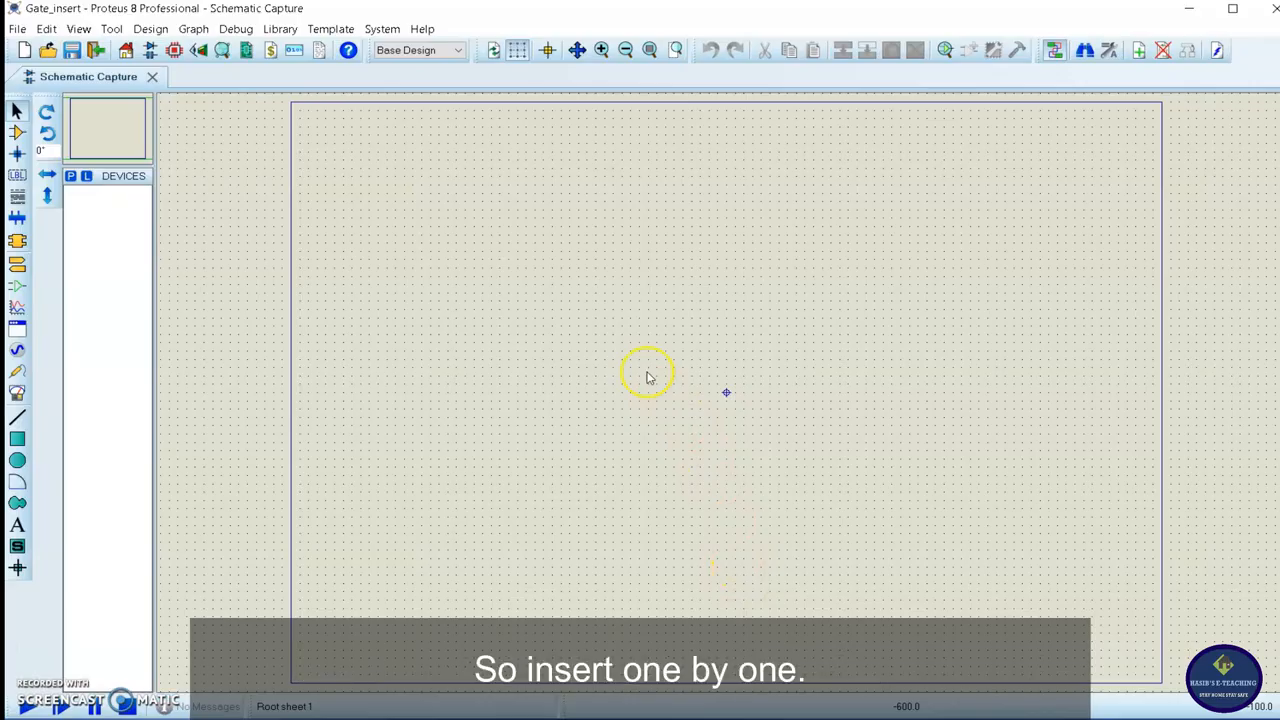
Search the device library for "And" and add the simple two-input AND gate from the ACTIVE library to the device list
click(70, 177)
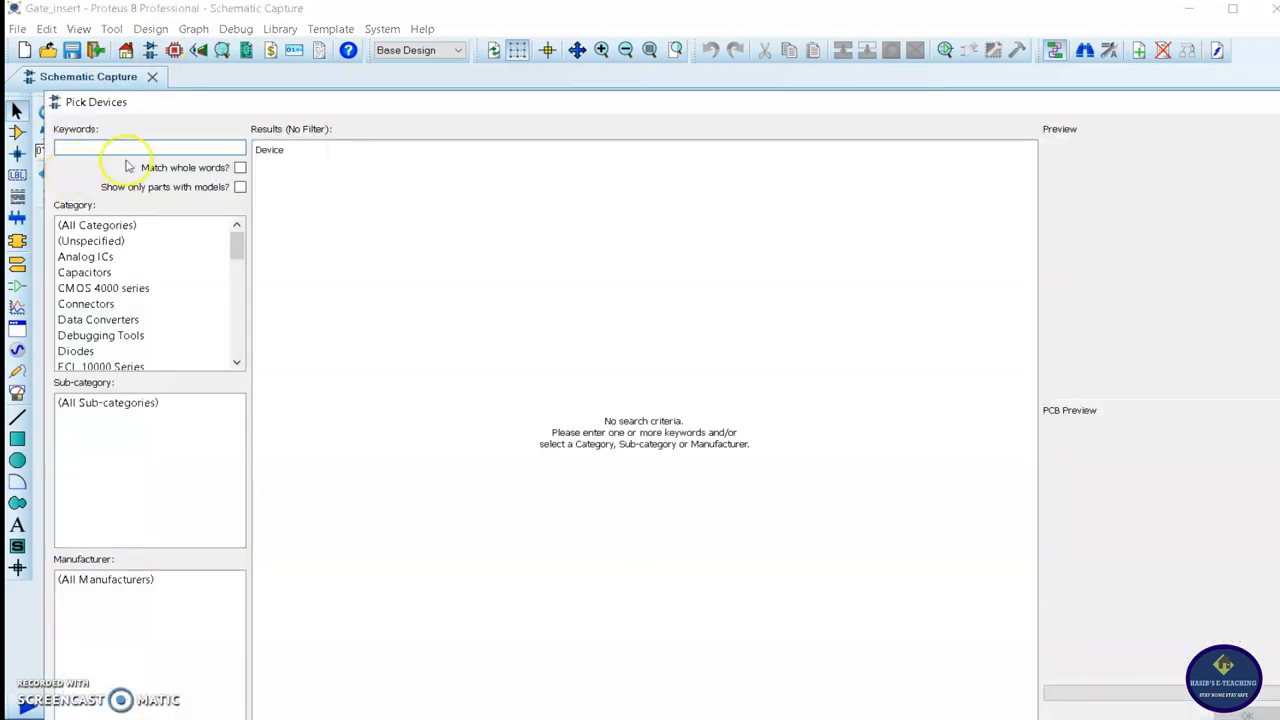
text(And)
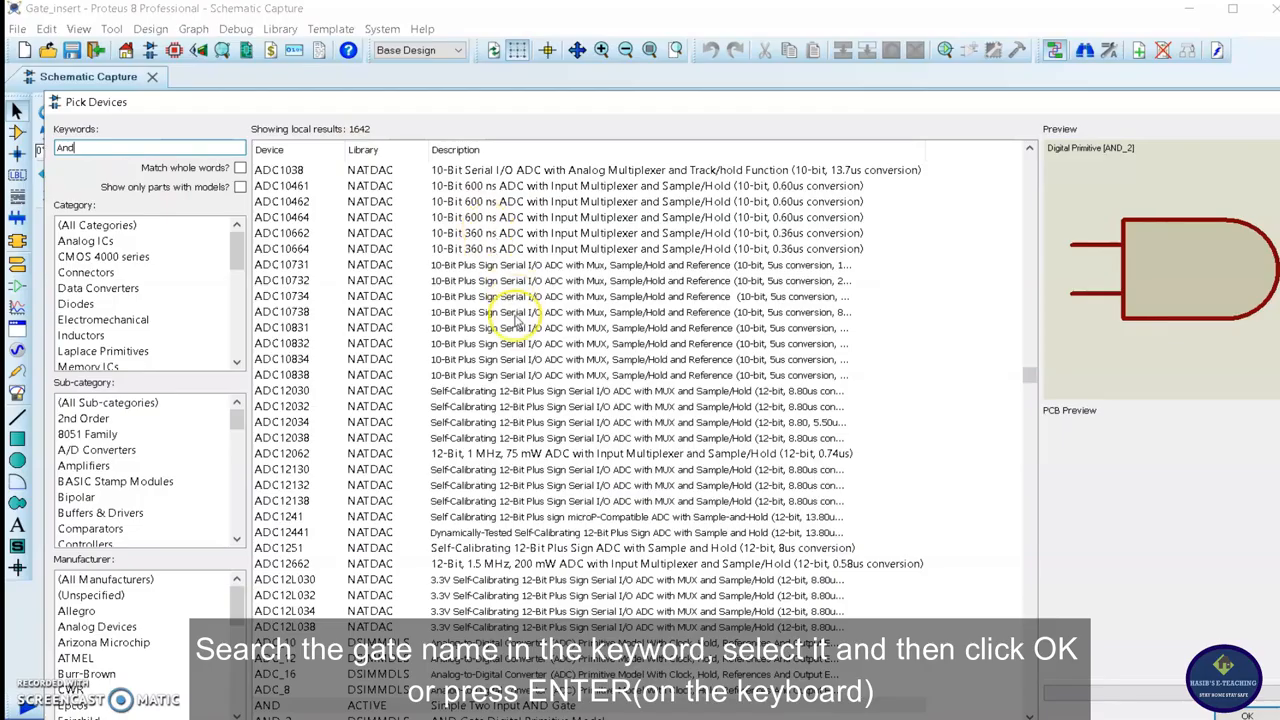
scroll(520, 345, down, 7)
scroll(523, 355, down, 2)
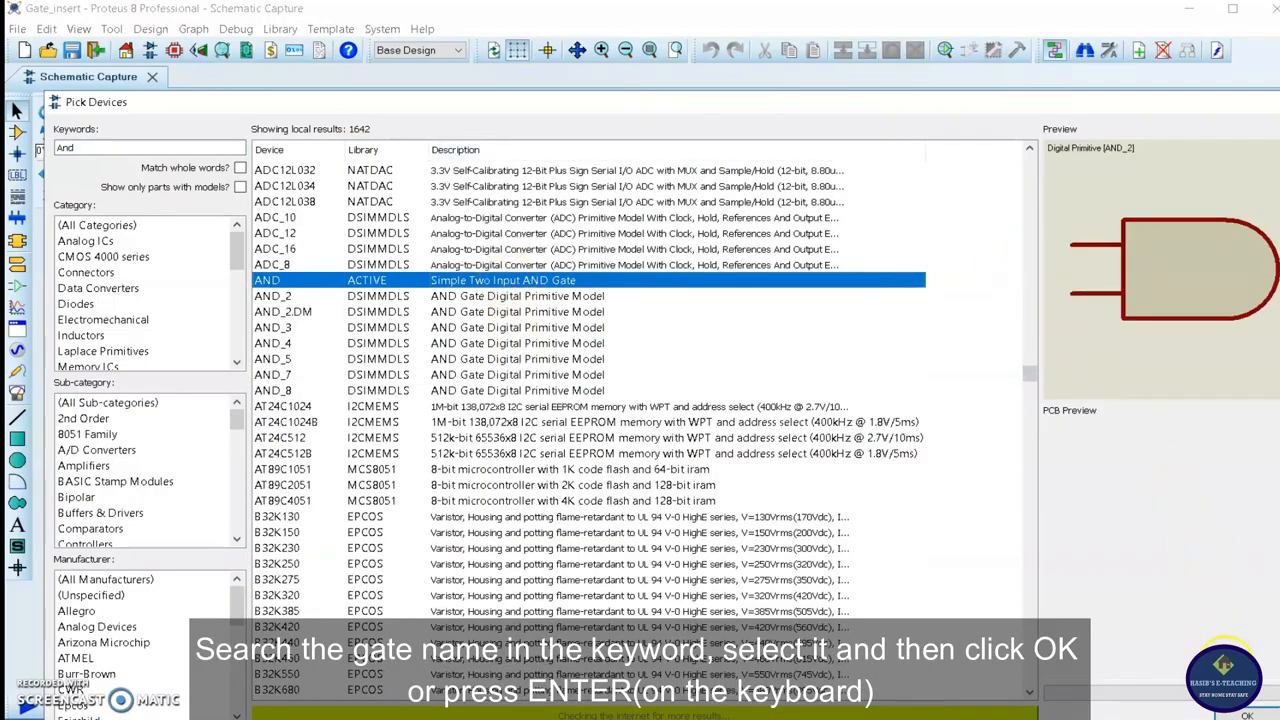
click(1247, 714)
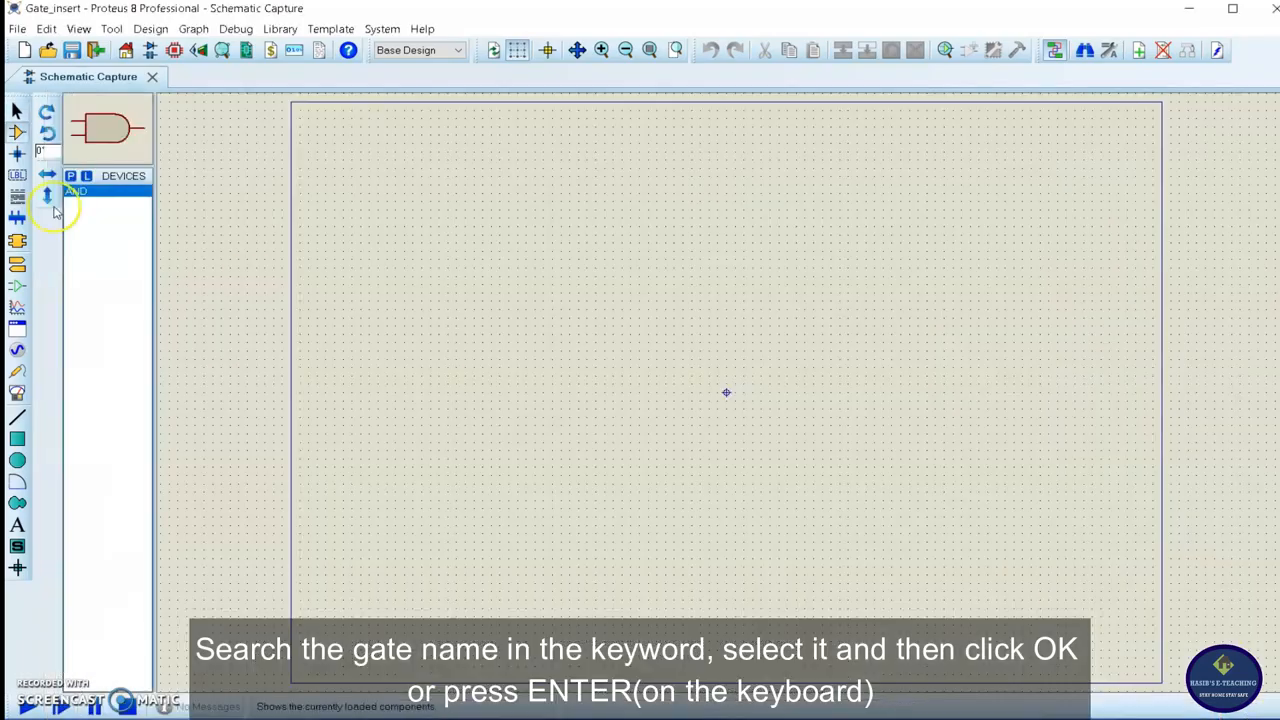
Search the device library for "OR" and add the simple 2-input OR gate from the ACTIVE library
click(70, 179)
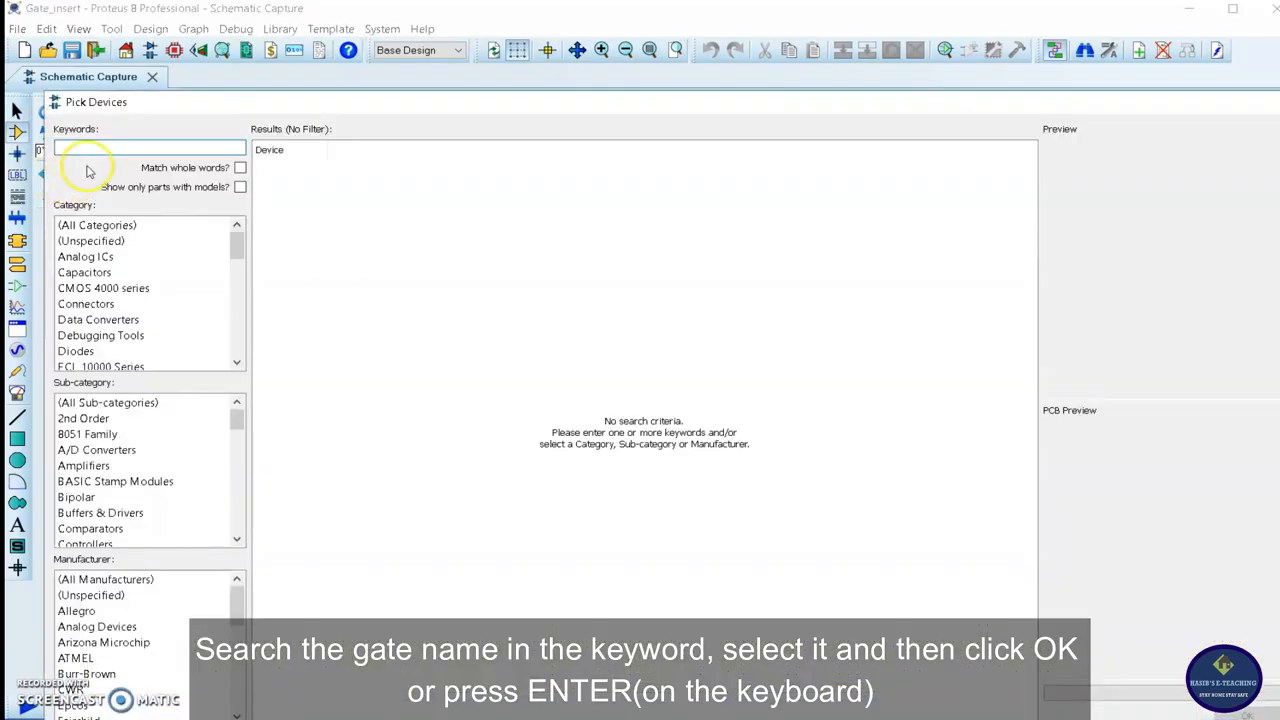
text(OR)
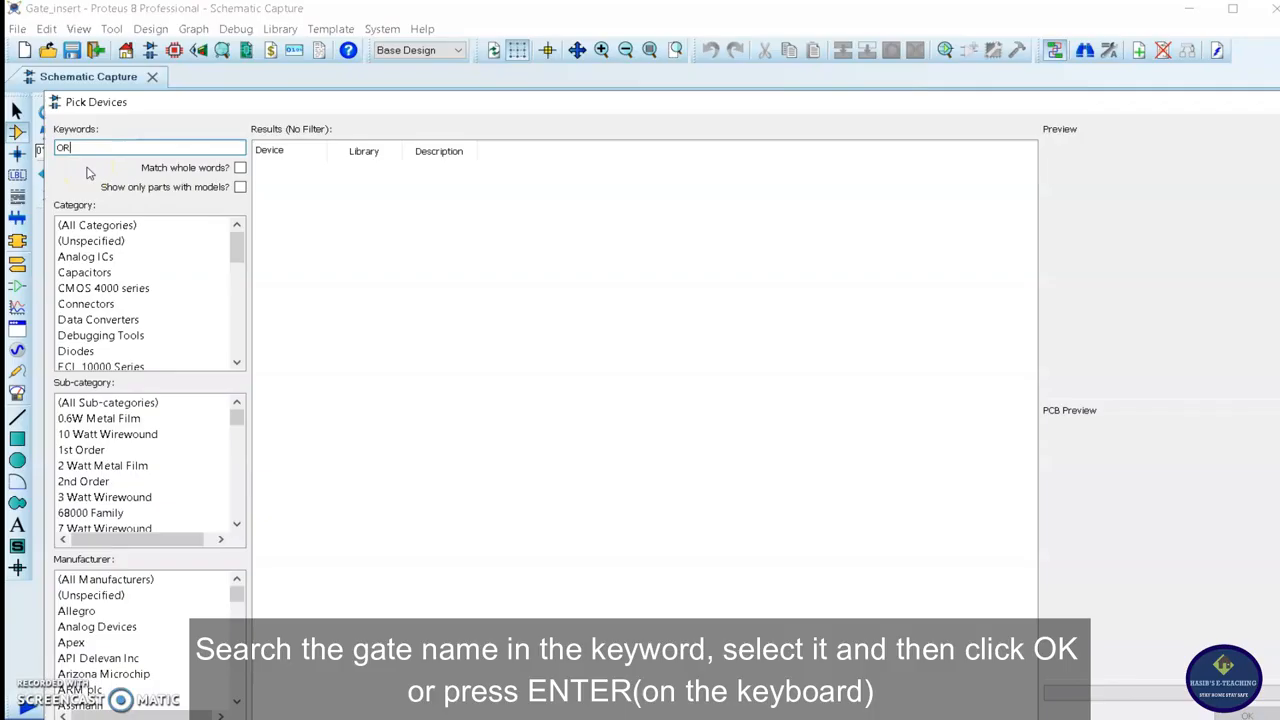
scroll(370, 400, down, 8)
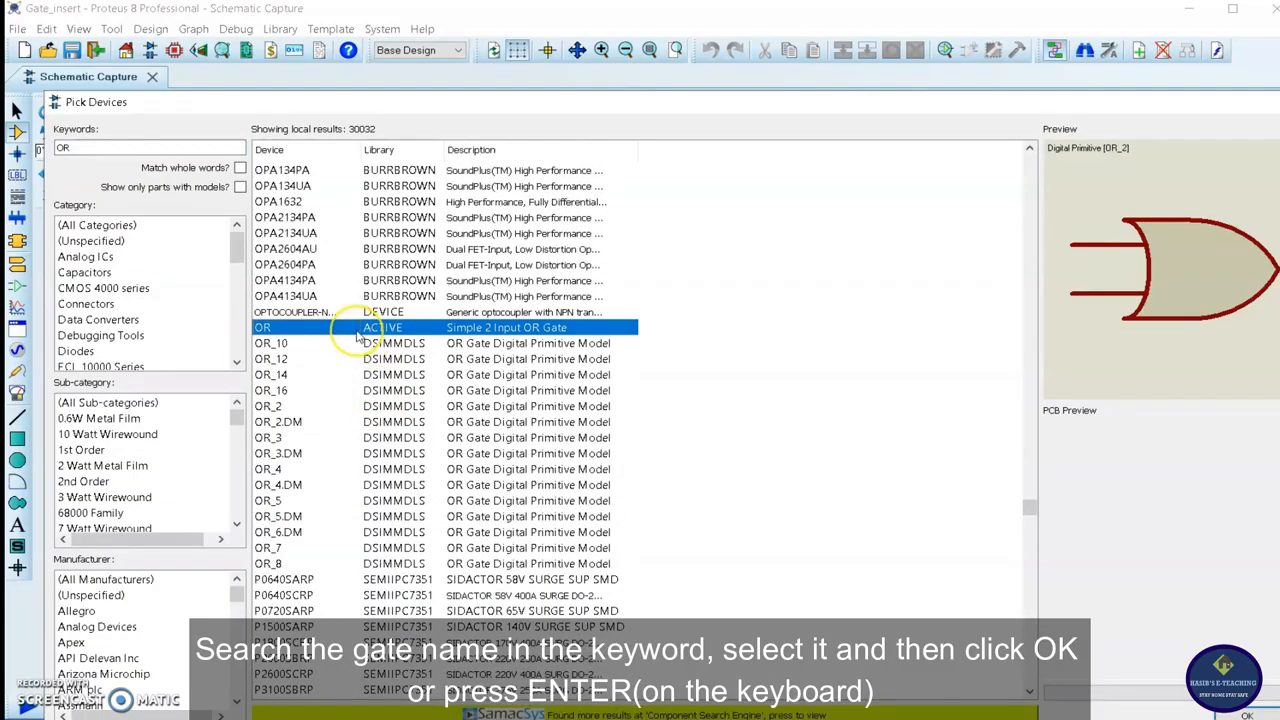
key(Return)
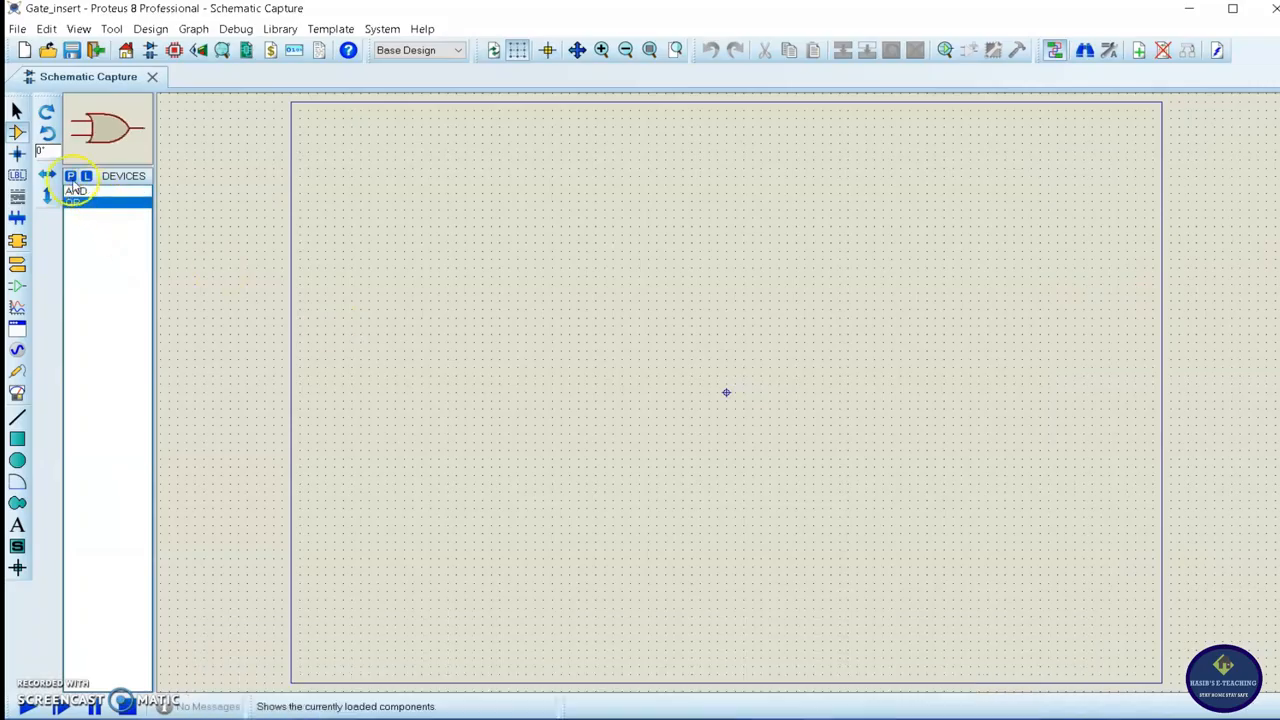
Search the device library for "NOT" and add the simple digital inverter NOT from the ACTIVE library
click(71, 178)
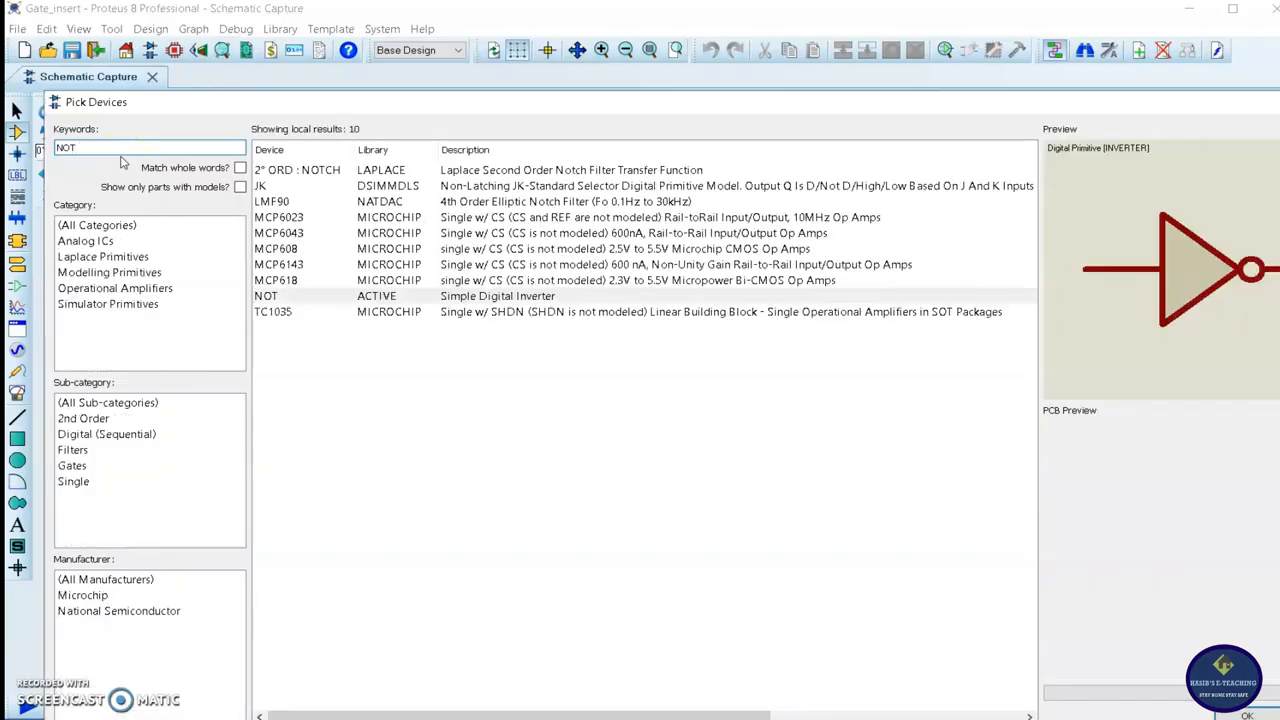
click(297, 297)
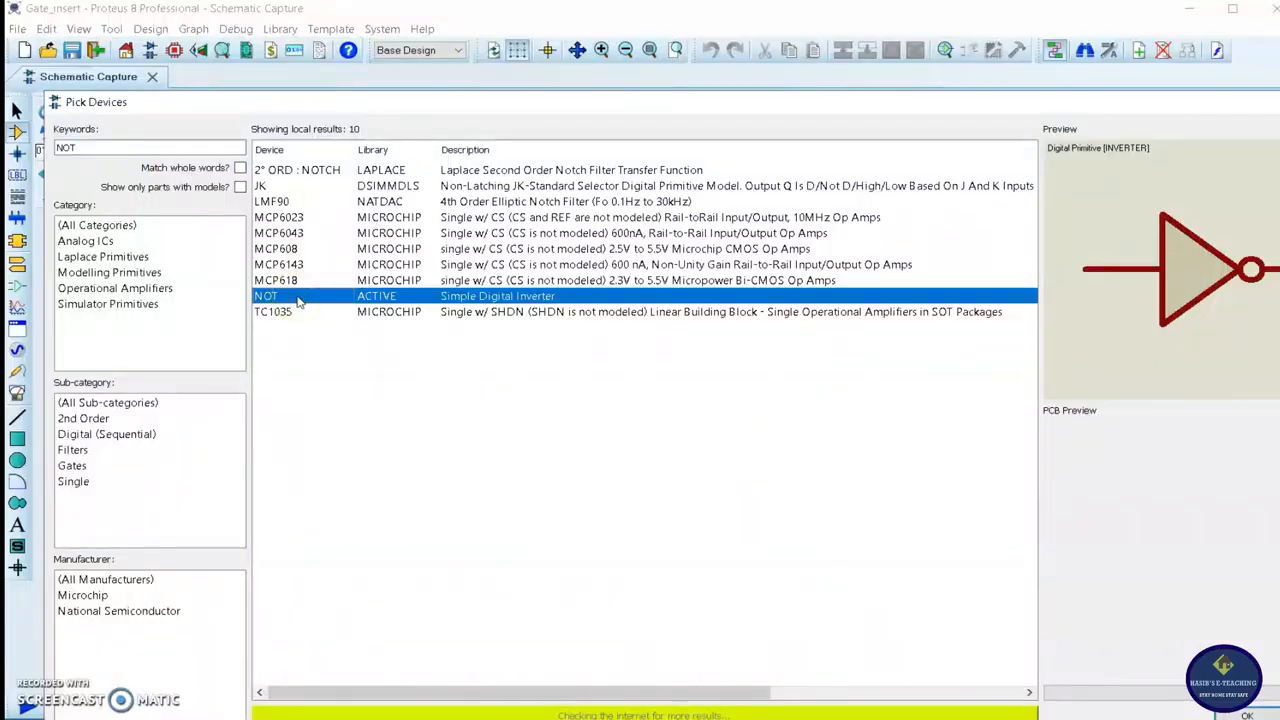
double_click(297, 298)
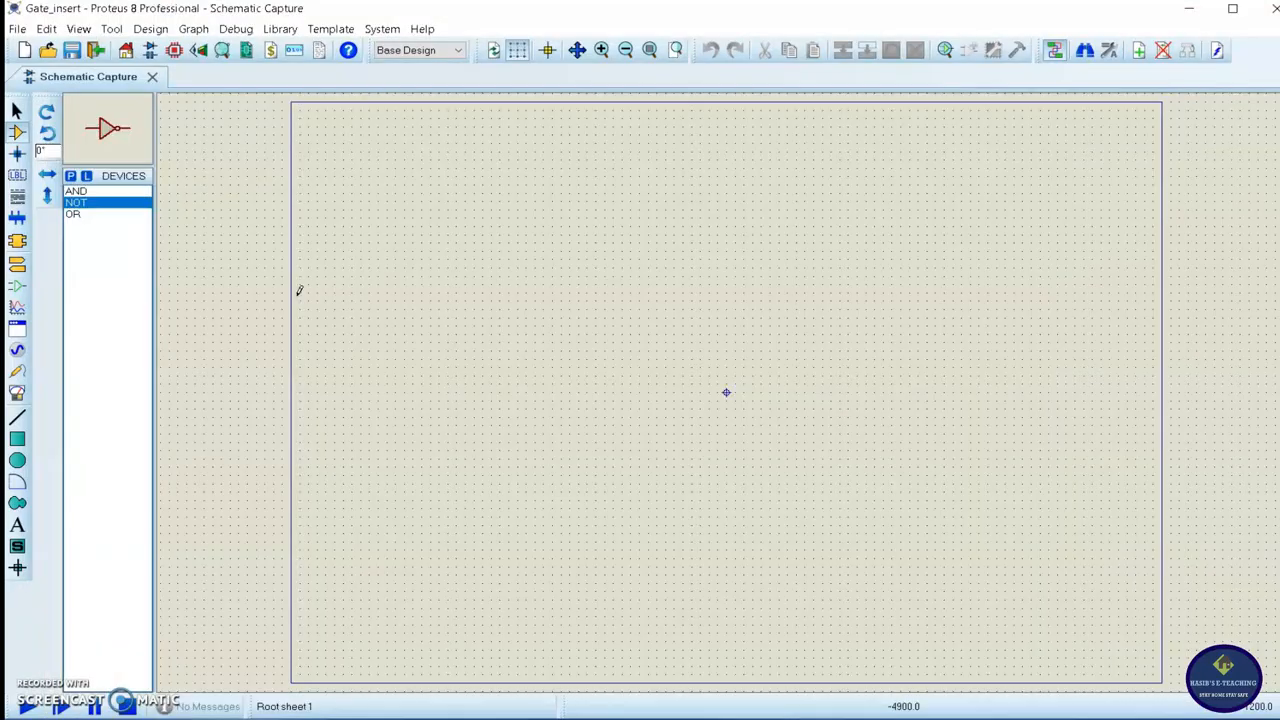
Search the device library for "NAND" and add the simple 2-input NAND gate from the ACTIVE library
click(72, 176)
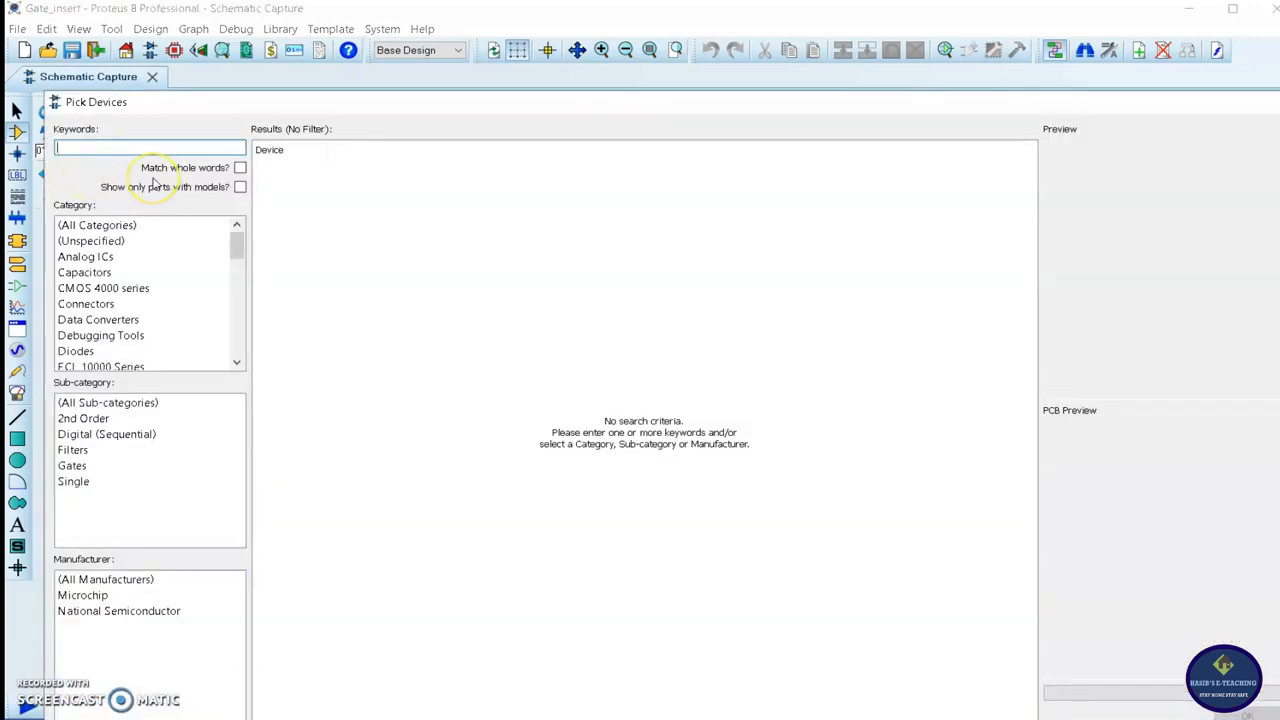
text(NA)
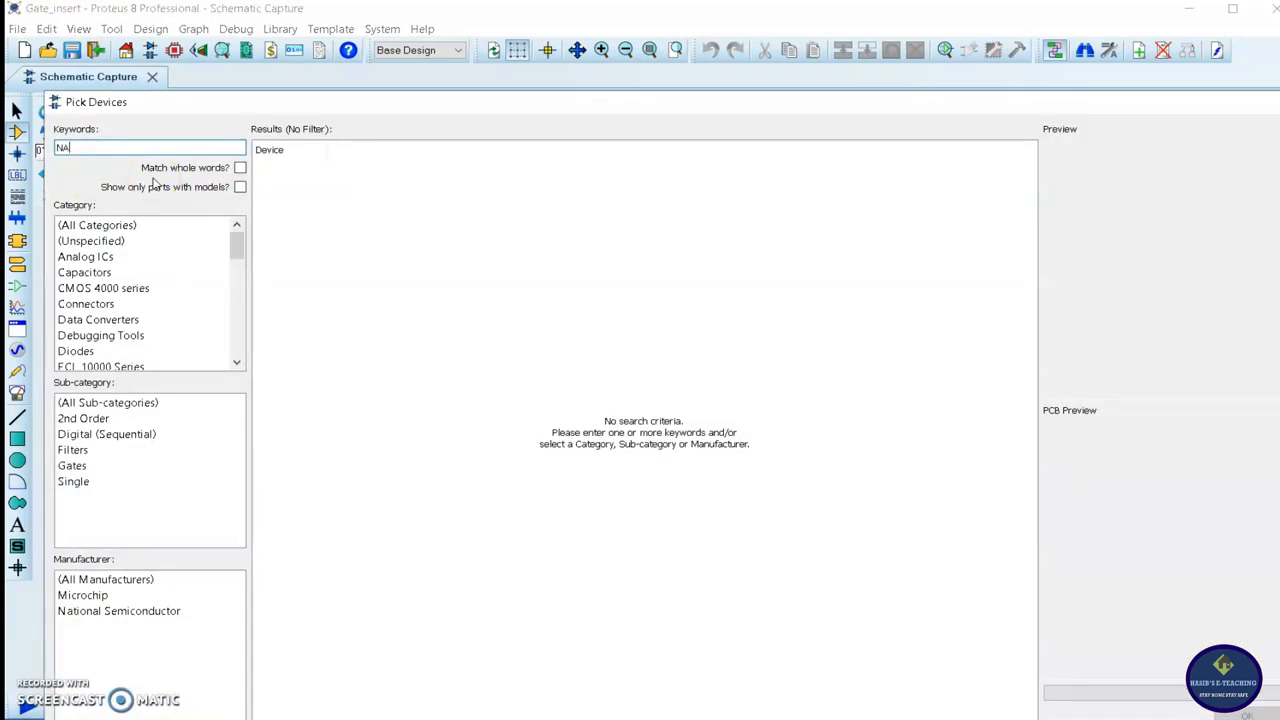
text(ND)
scroll(312, 308, down, 4)
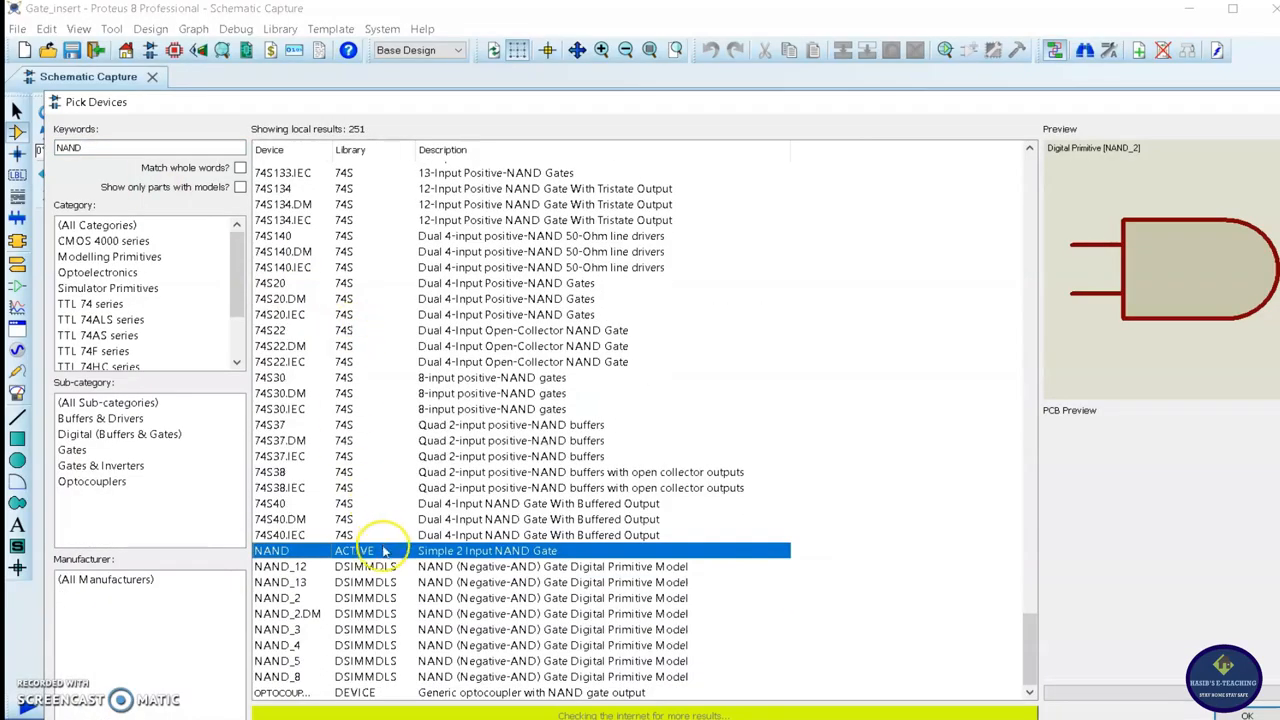
double_click(381, 543)
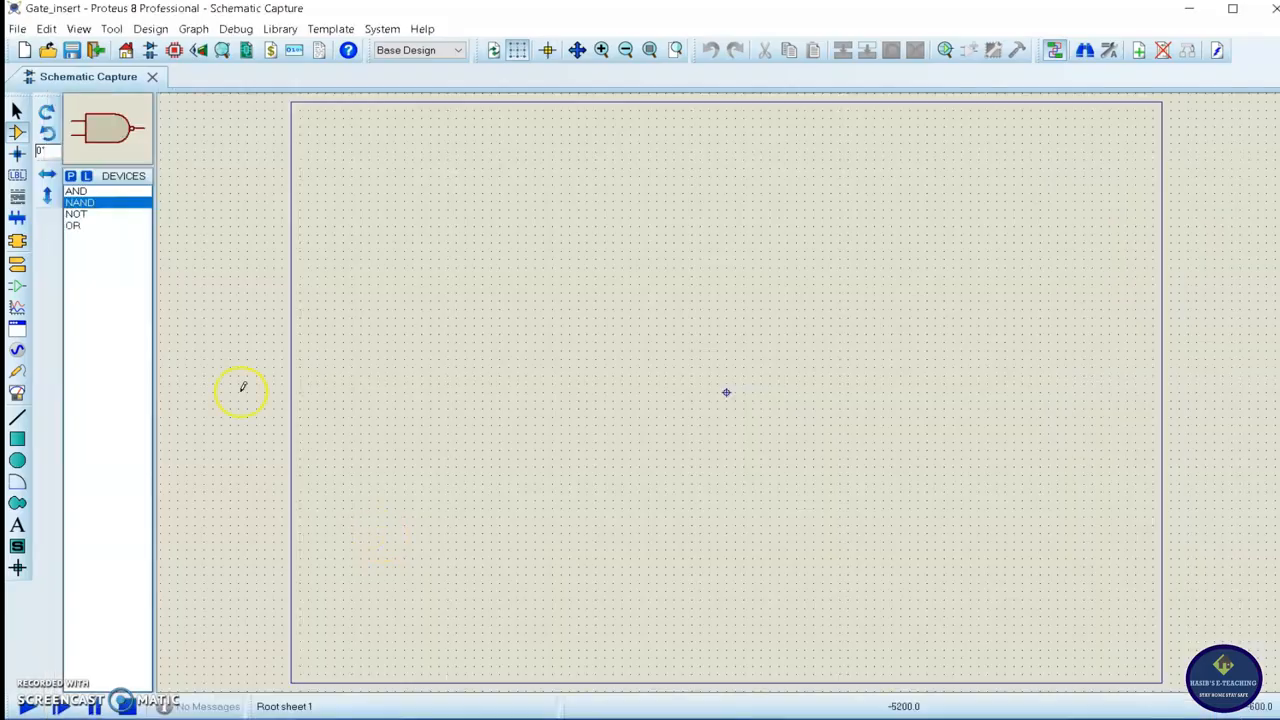
Search the device library for "NOR" and add the simple 2-input NOR gate from the ACTIVE library
click(71, 177)
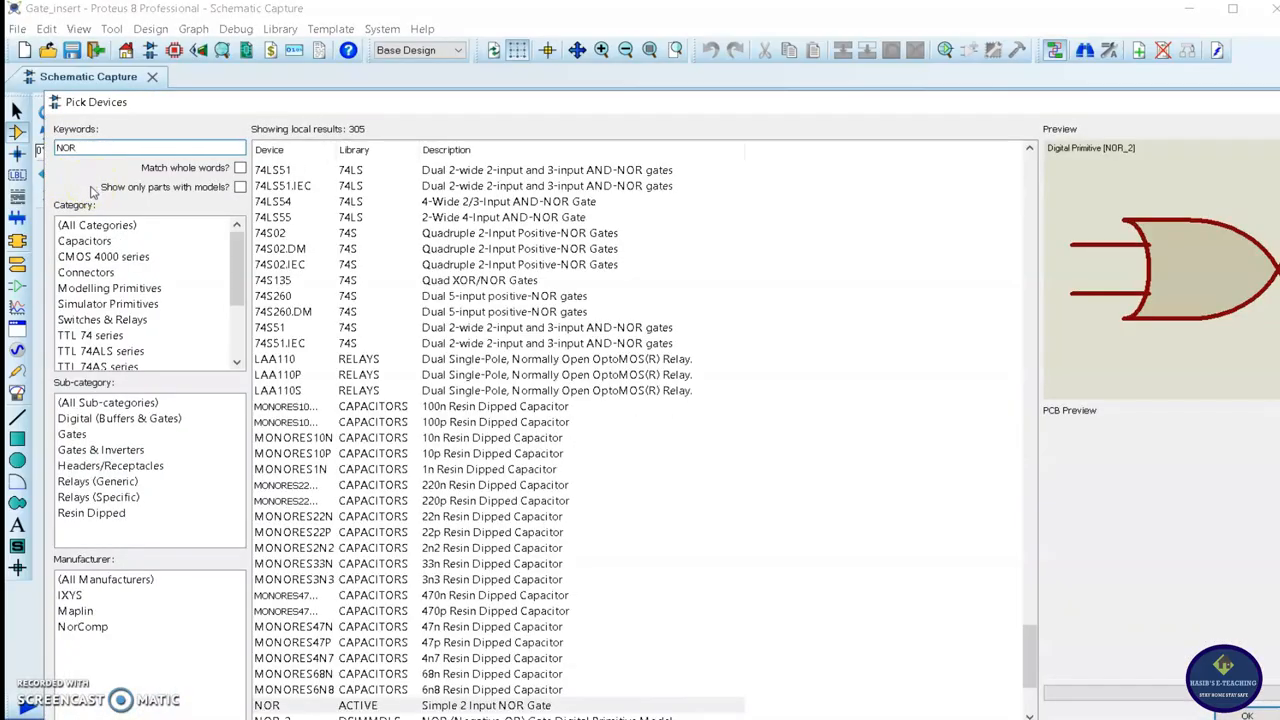
scroll(347, 325, down, 4)
scroll(352, 332, up, 1)
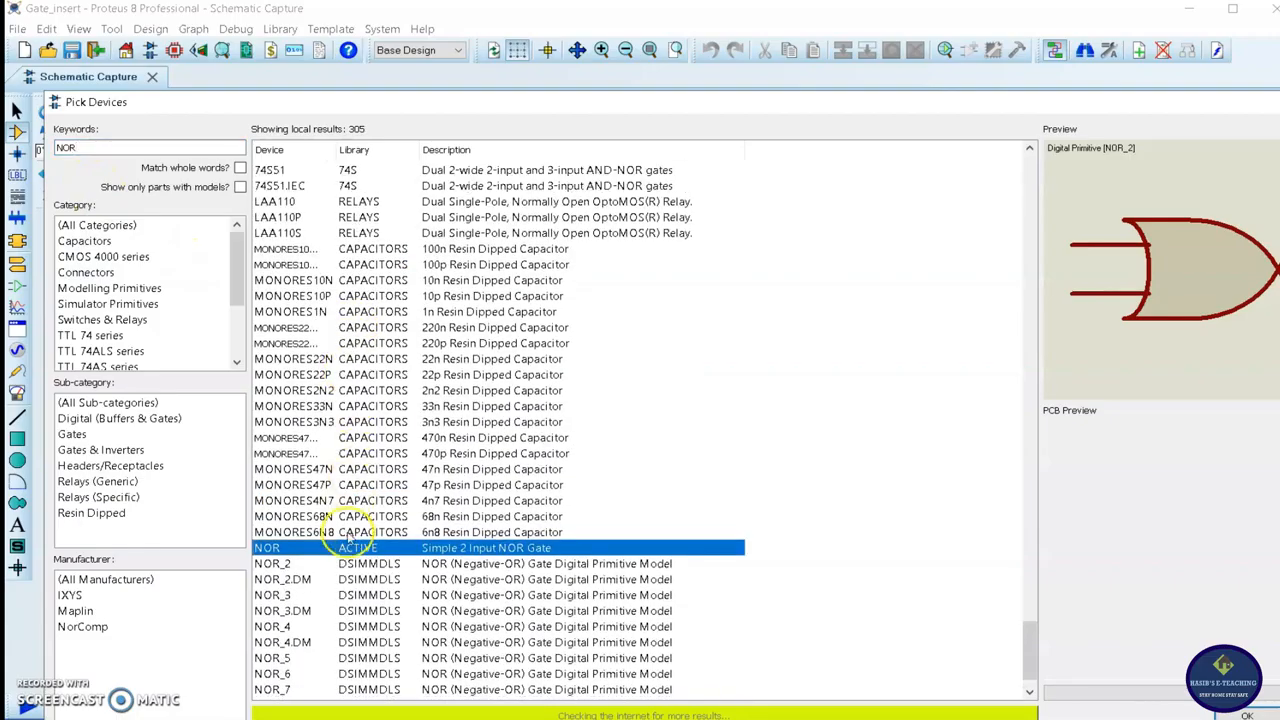
scroll(362, 500, down, 1)
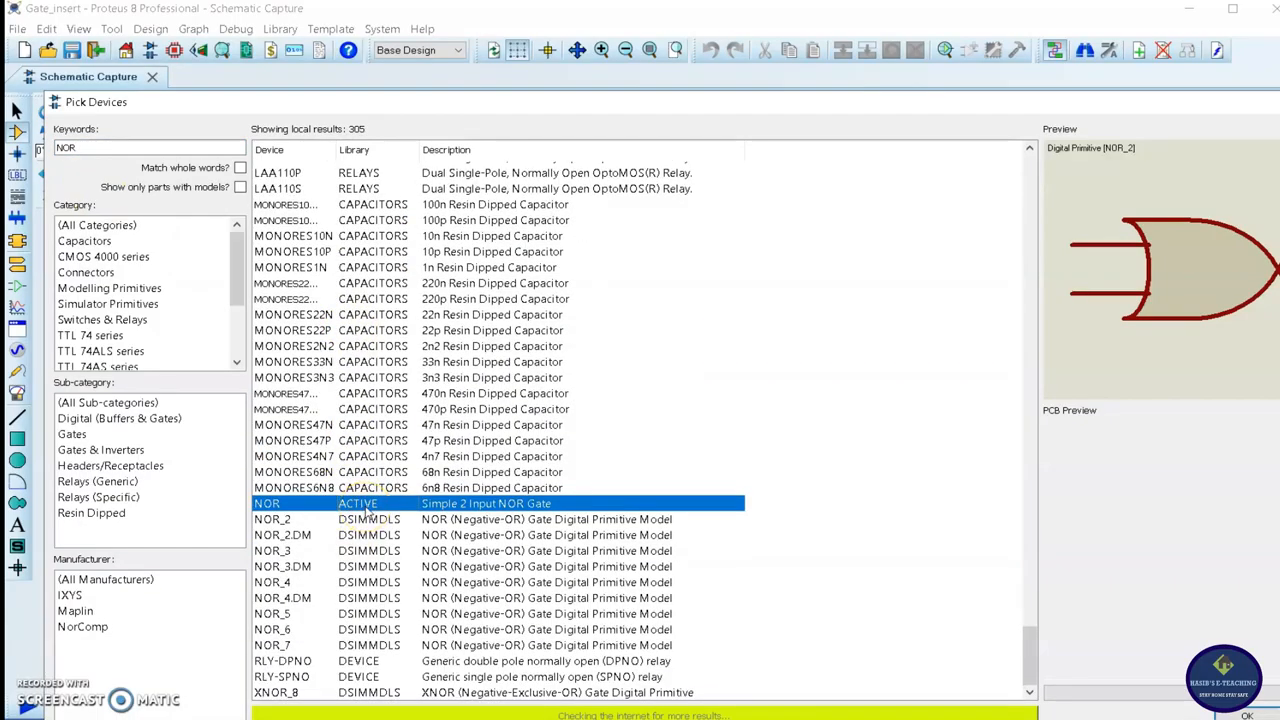
double_click(368, 505)
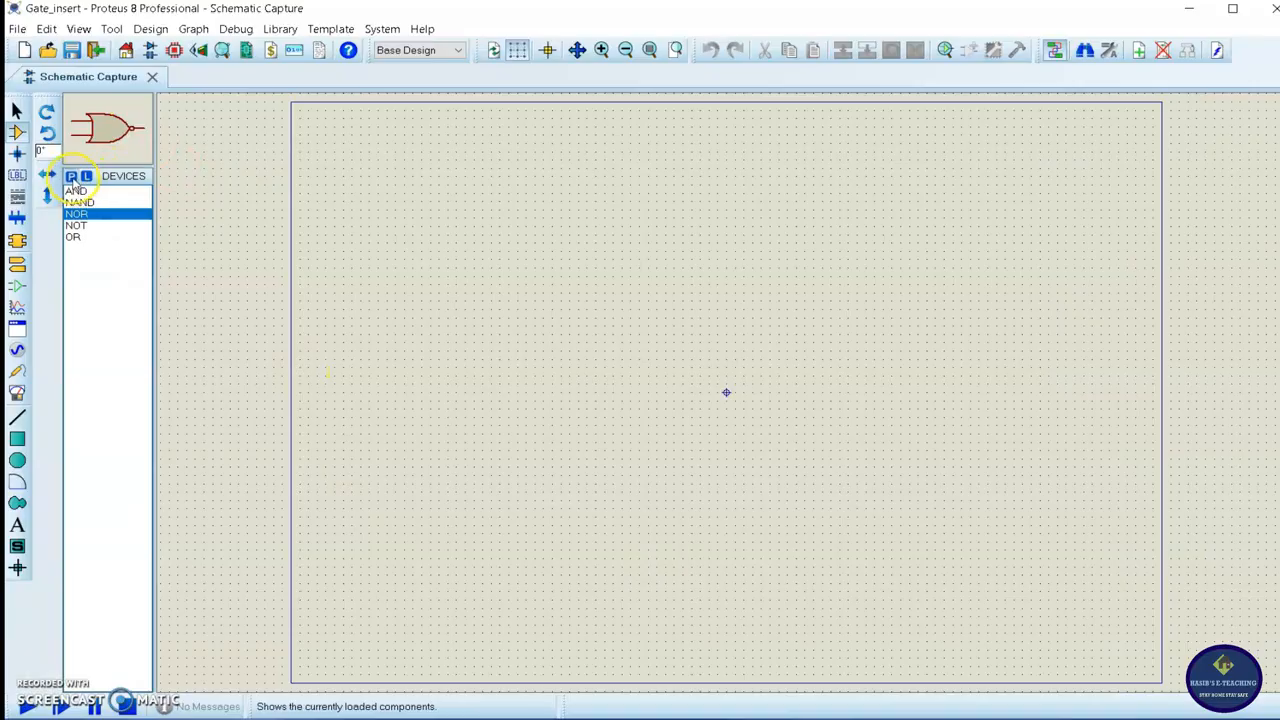
Search the device library for "XOR" and add the simple 2-input XOR gate from the ACTIVE library
click(72, 178)
text(x)
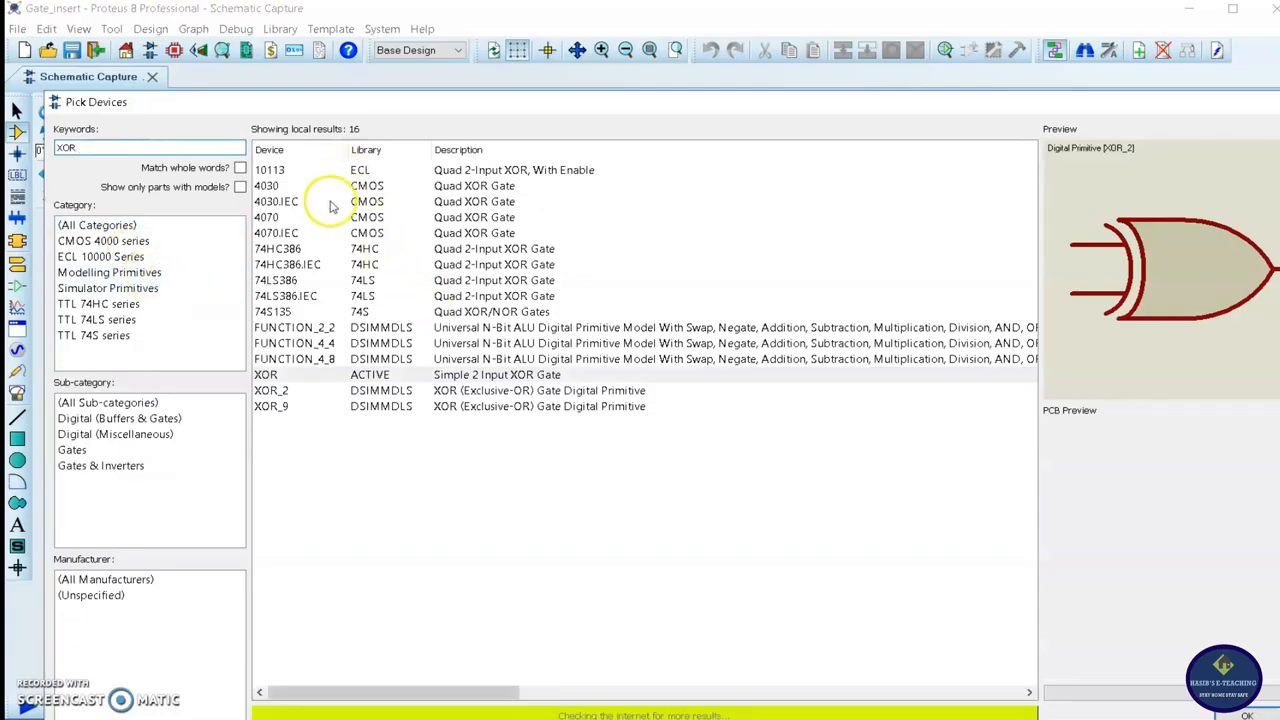
click(372, 376)
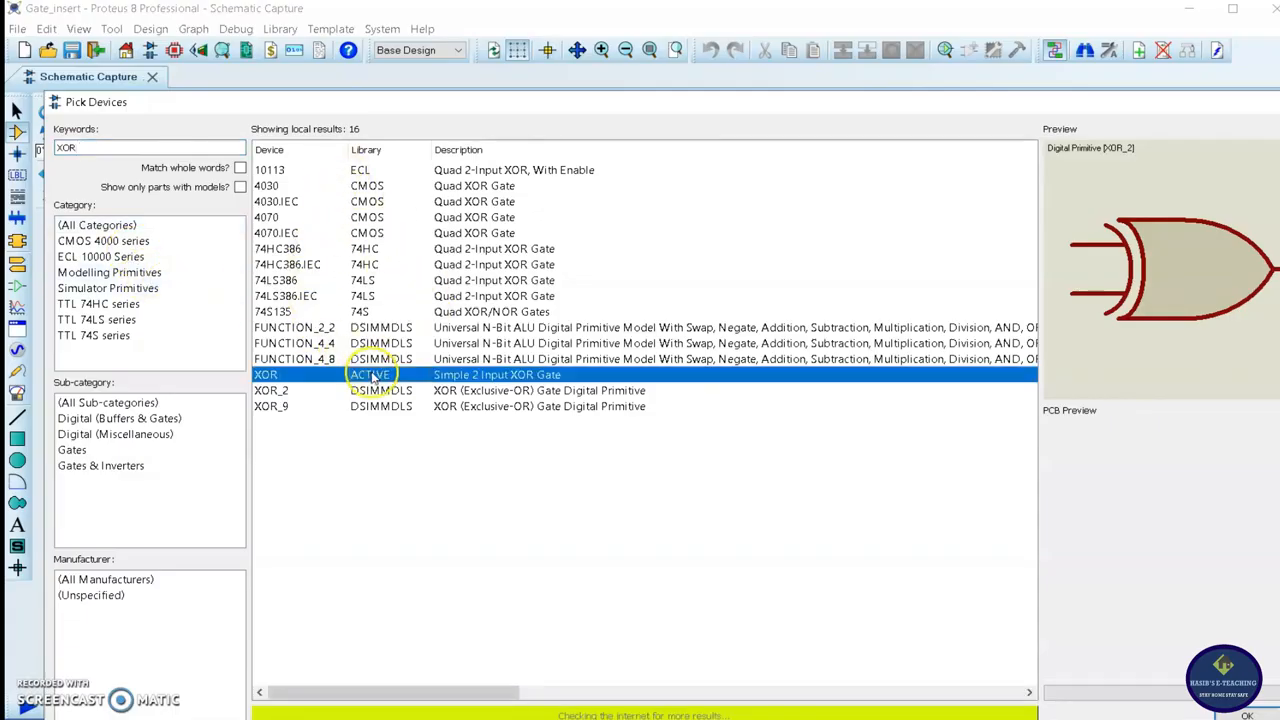
double_click(372, 376)
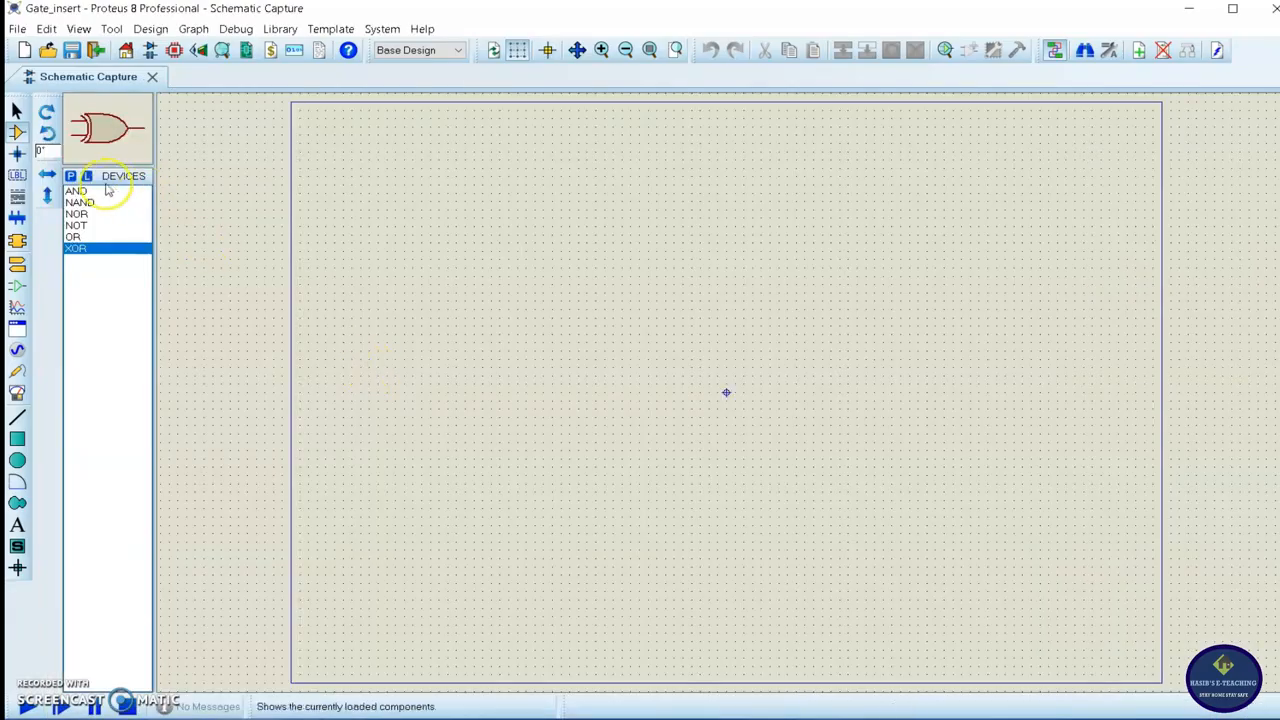
Search the device library for "XNOR" and add the 4077 Quad XNOR Gate from the CMOS library
click(70, 176)
text(XNOR)
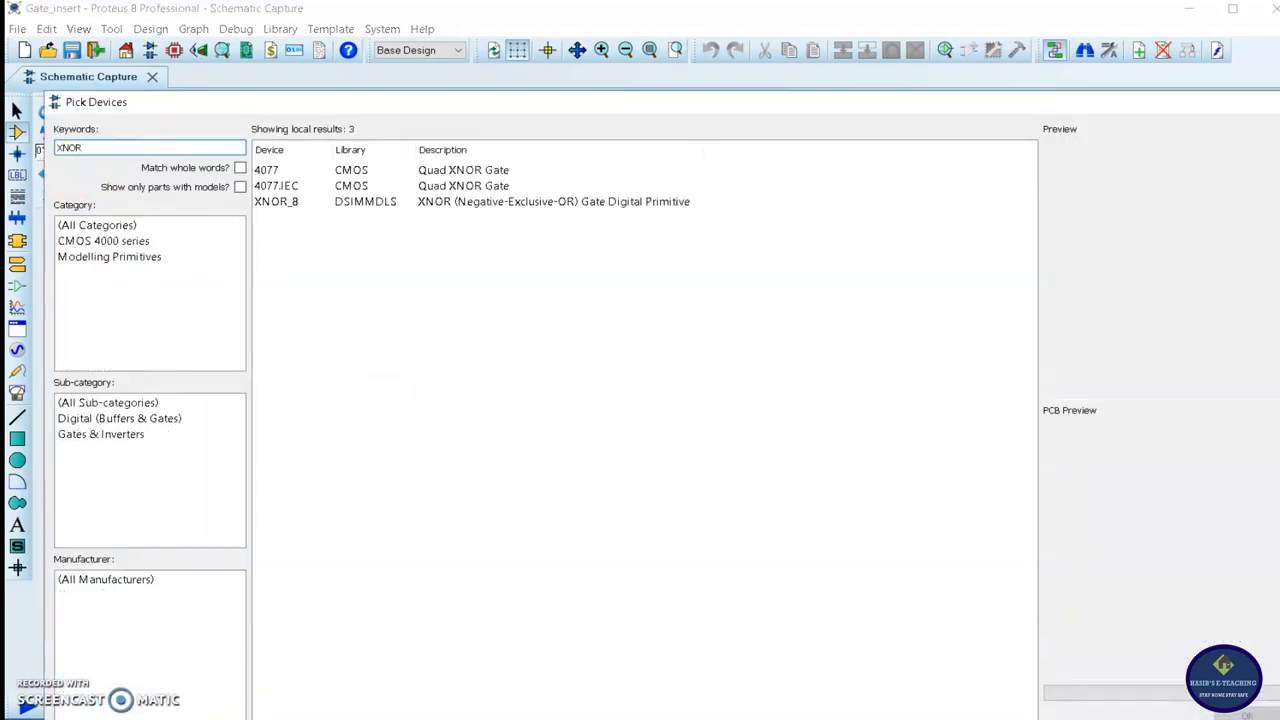
click(491, 206)
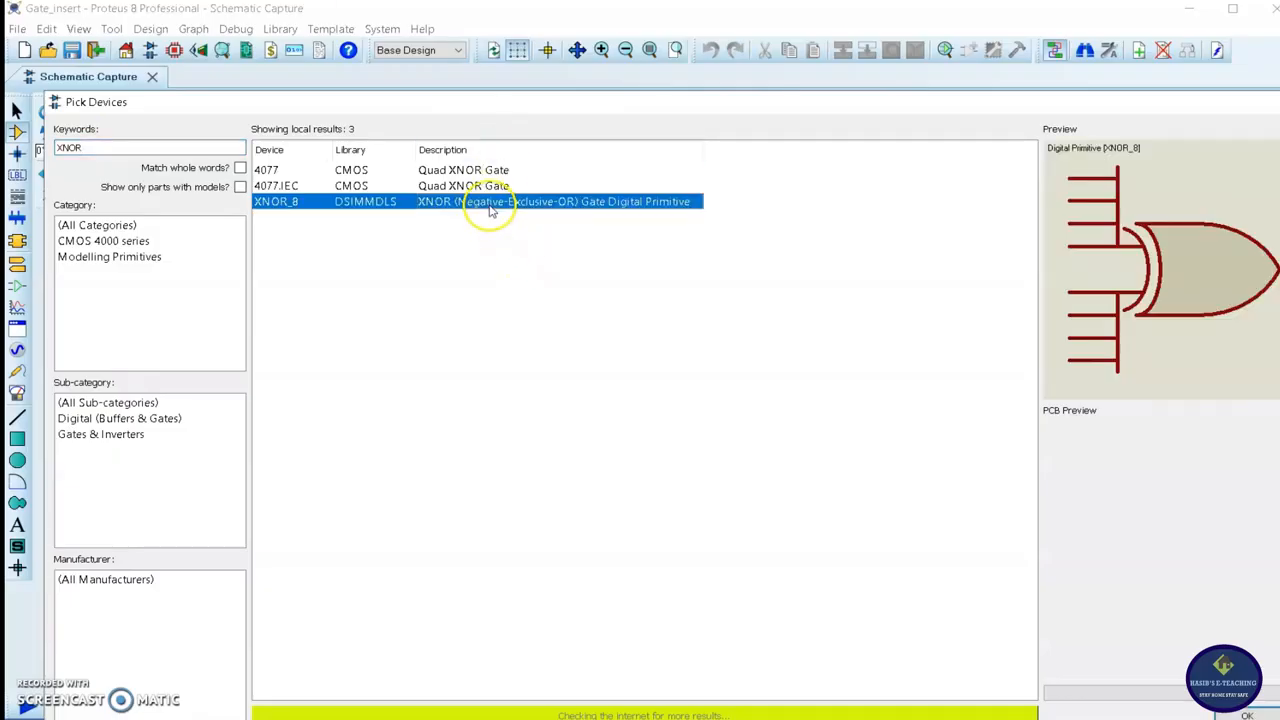
click(434, 171)
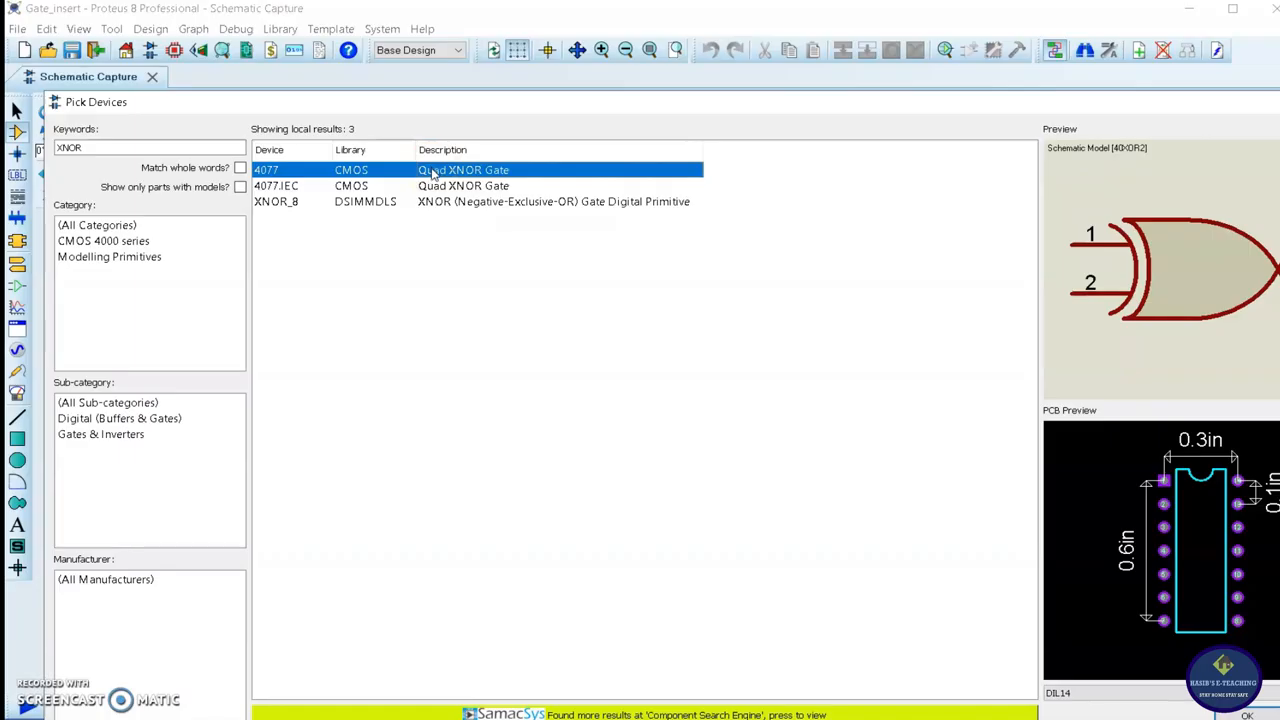
double_click(434, 171)
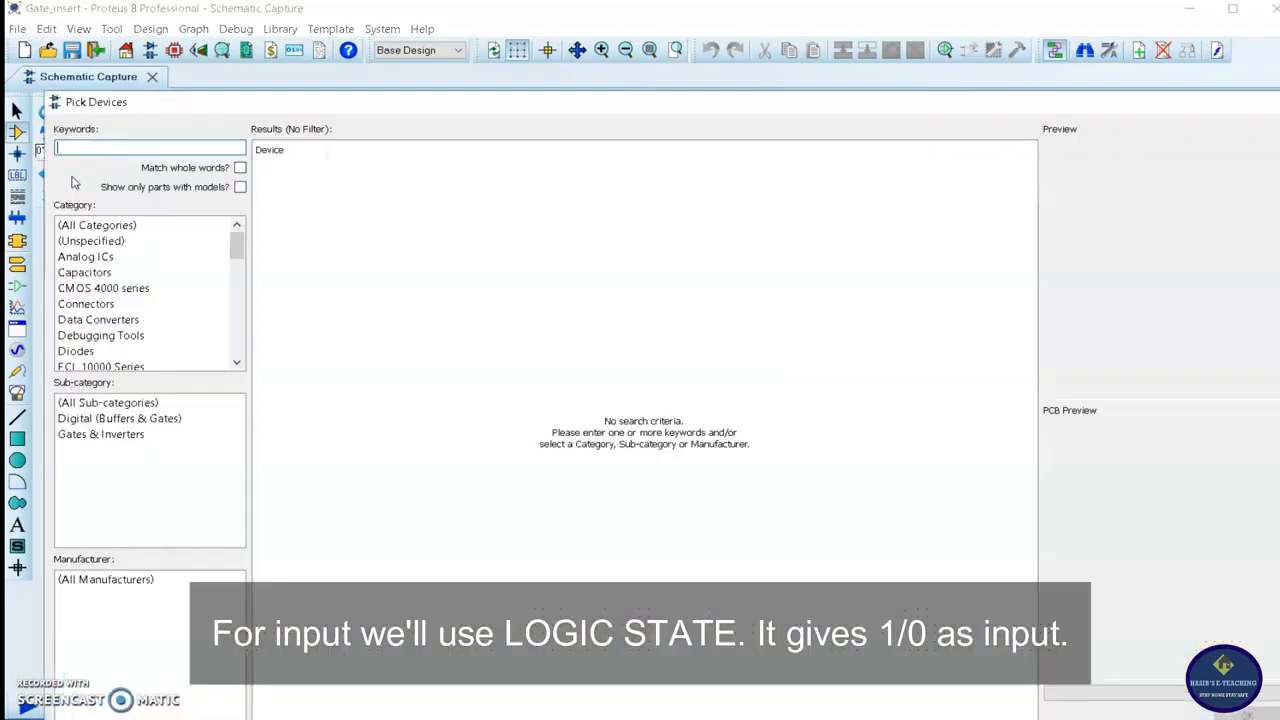
Search the device library for "logic state" and add the LOGICSTATE latched-action source to the device list
click(71, 176)
text(logic s)
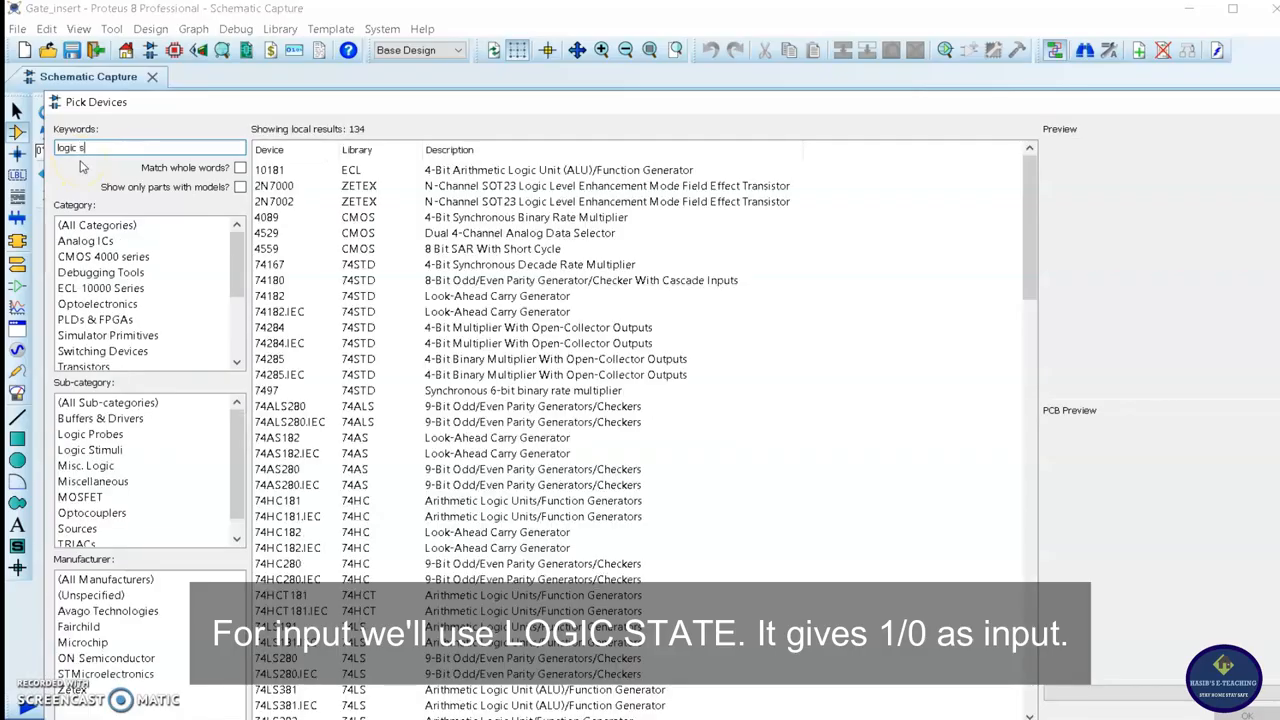
text(tate)
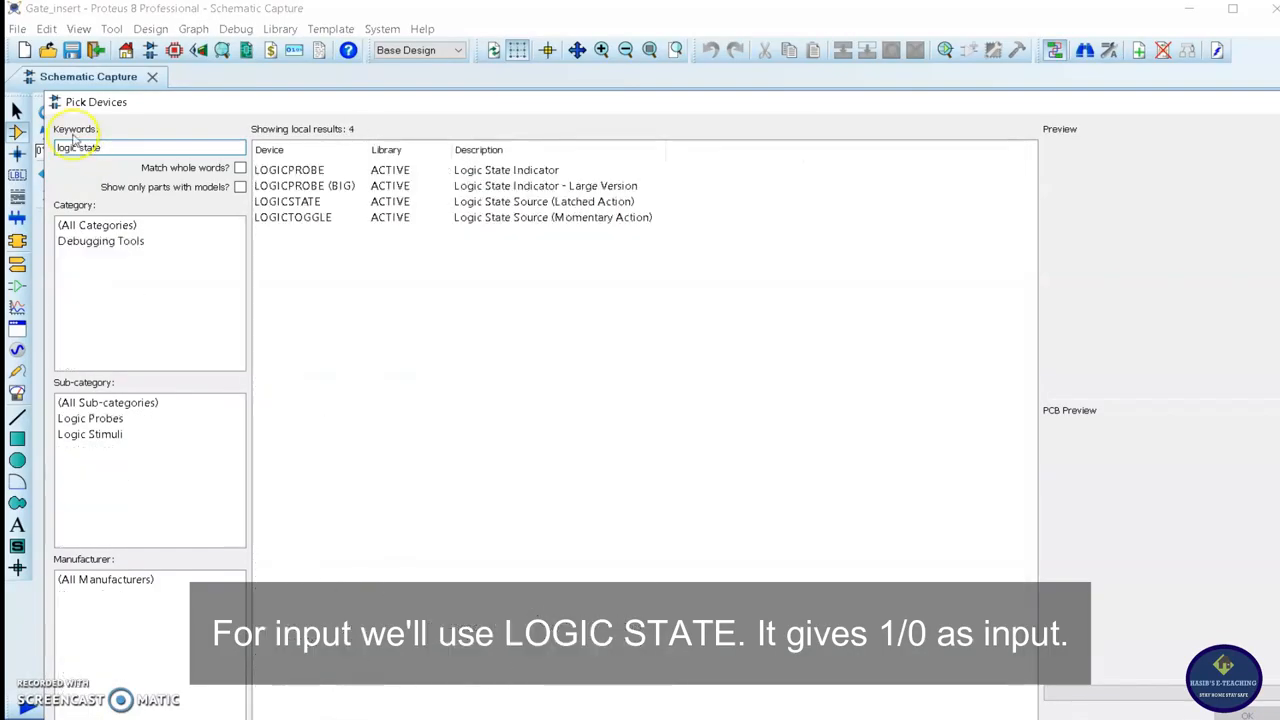
click(299, 202)
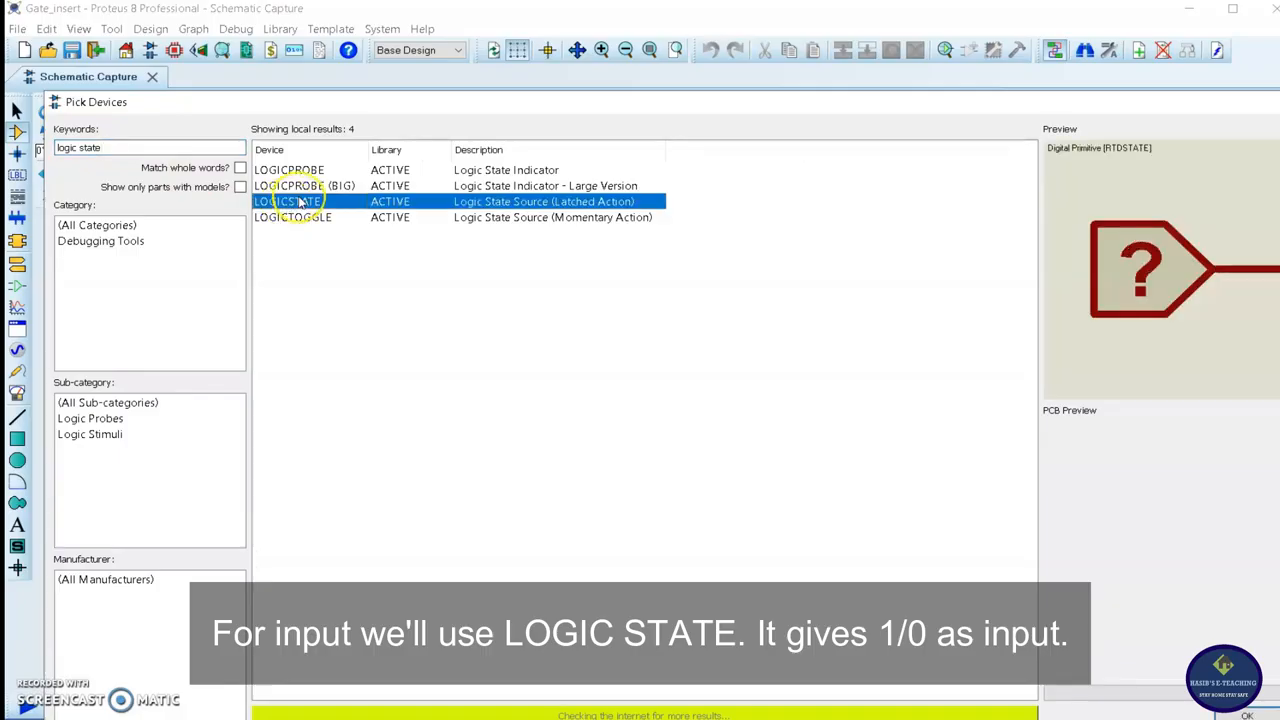
double_click(299, 202)
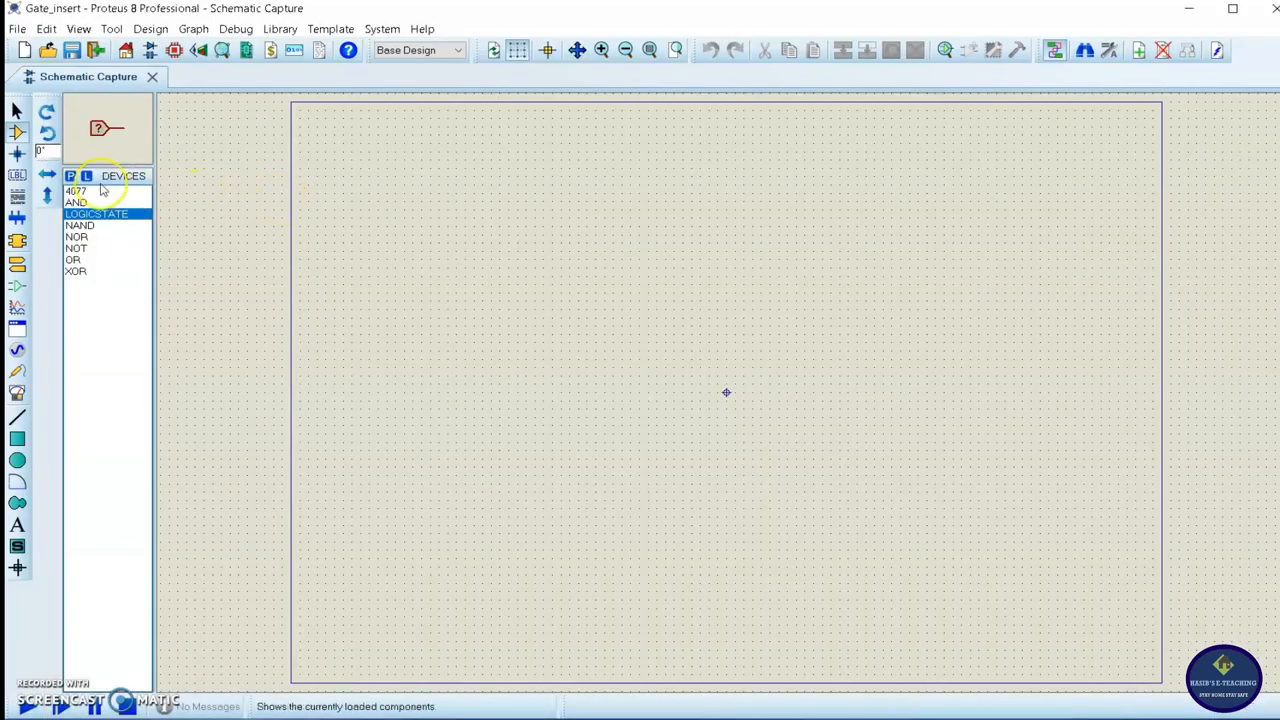
Search the device library for "logic probe" and add LOGICPROBE (BIG) from the ACTIVE library
click(71, 177)
text(logic)
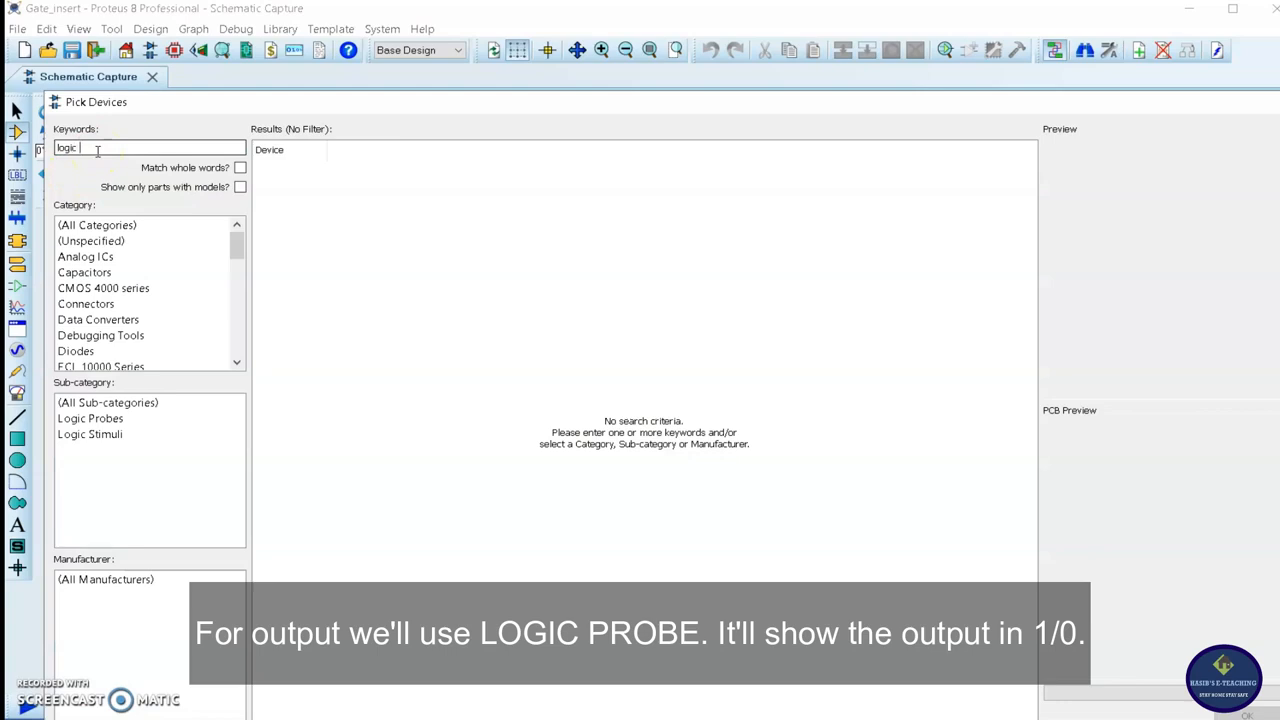
text( probe)
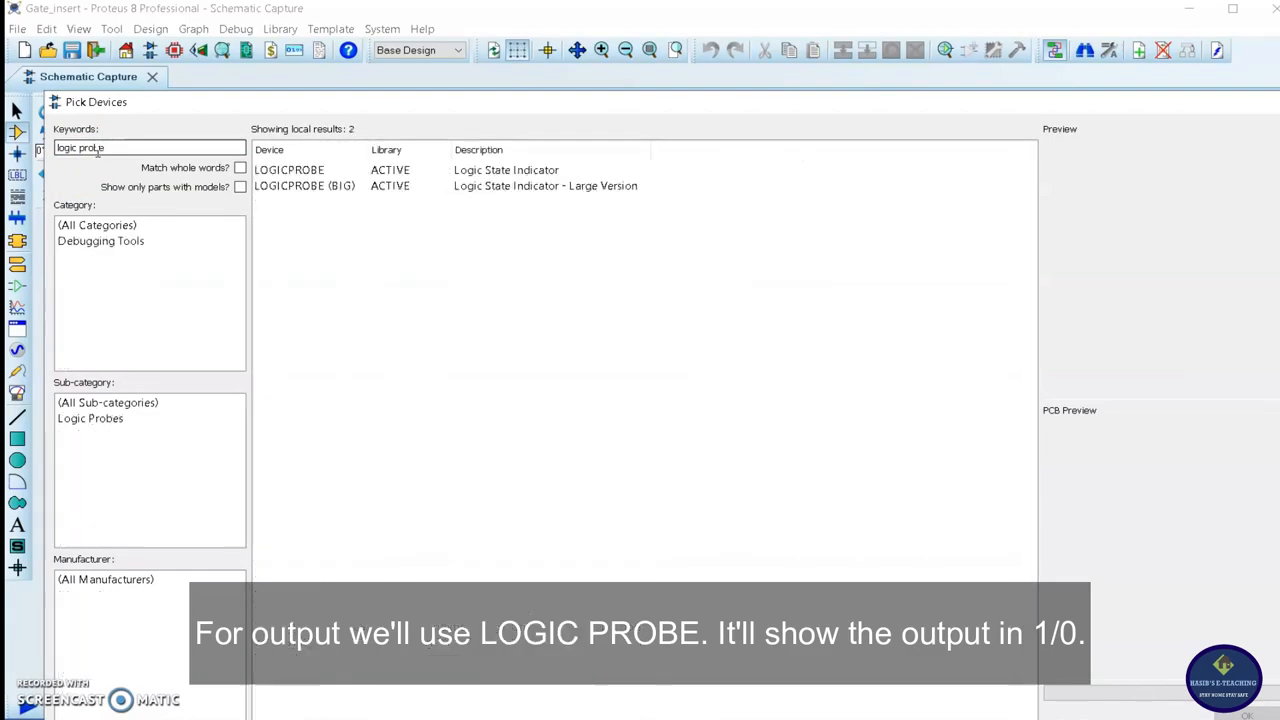
click(320, 189)
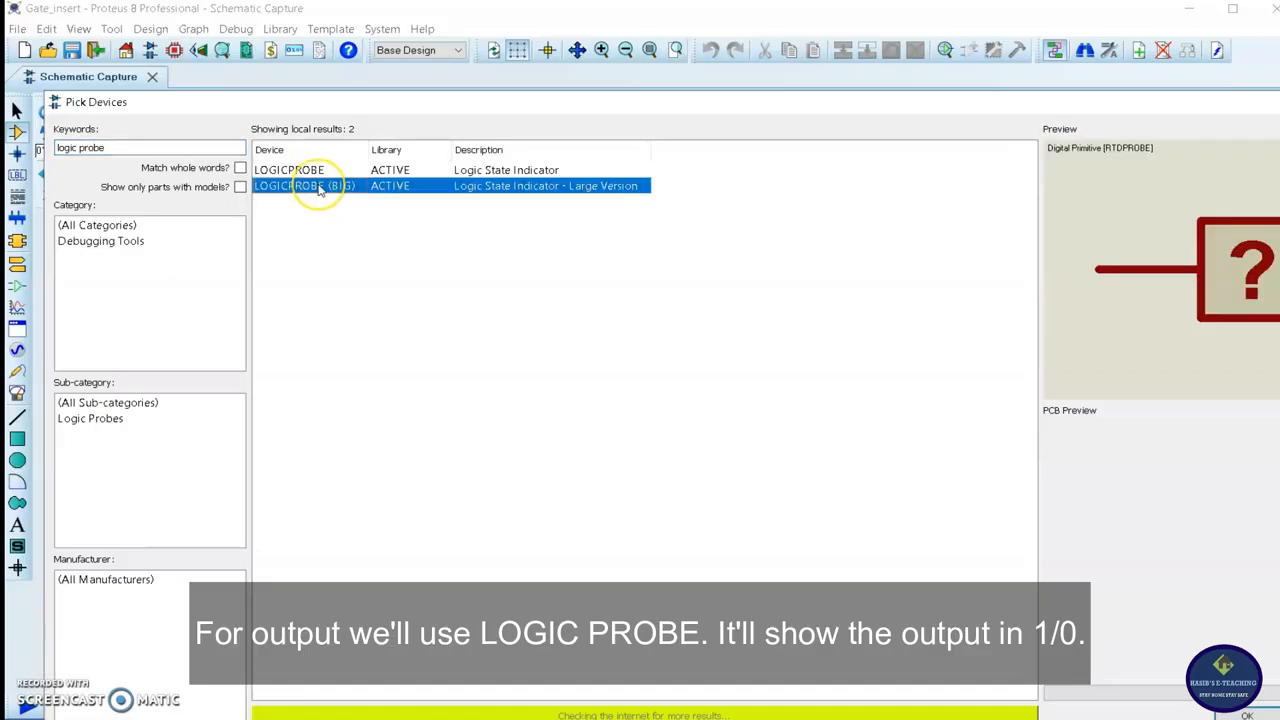
double_click(320, 187)
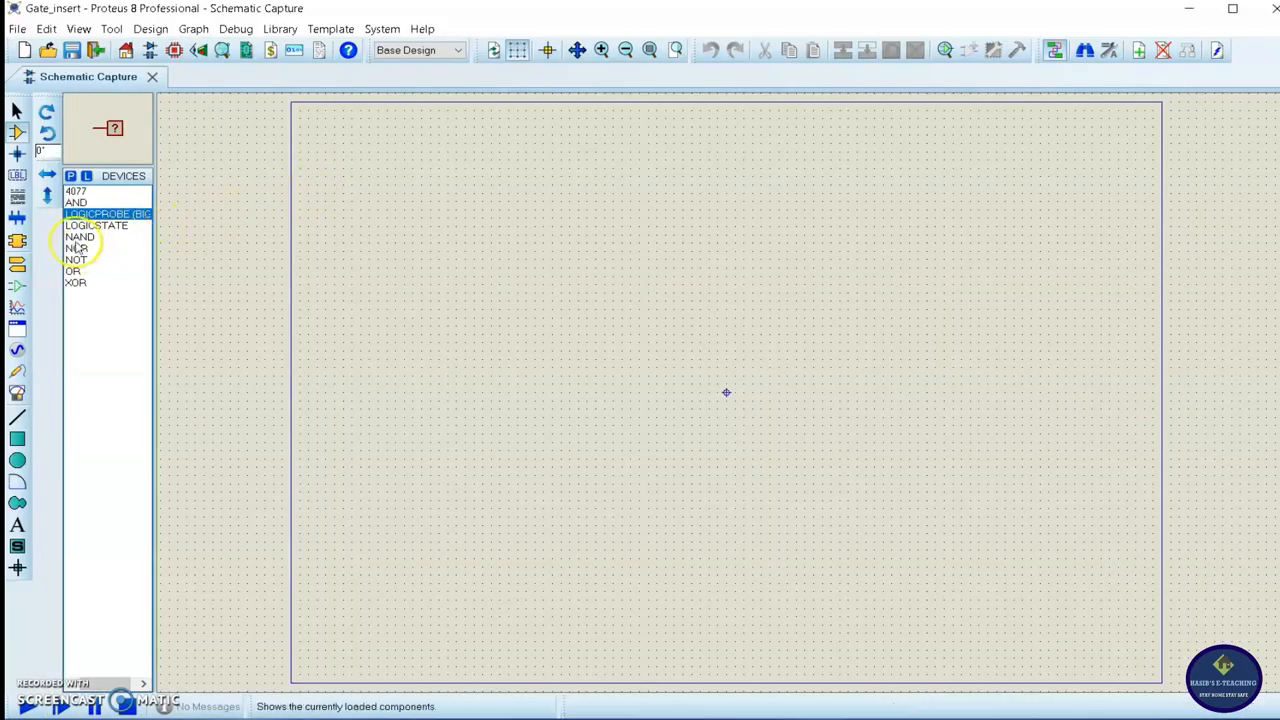
Place an AND gate in the upper middle of the sheet and an OR gate directly below it
click(76, 203)
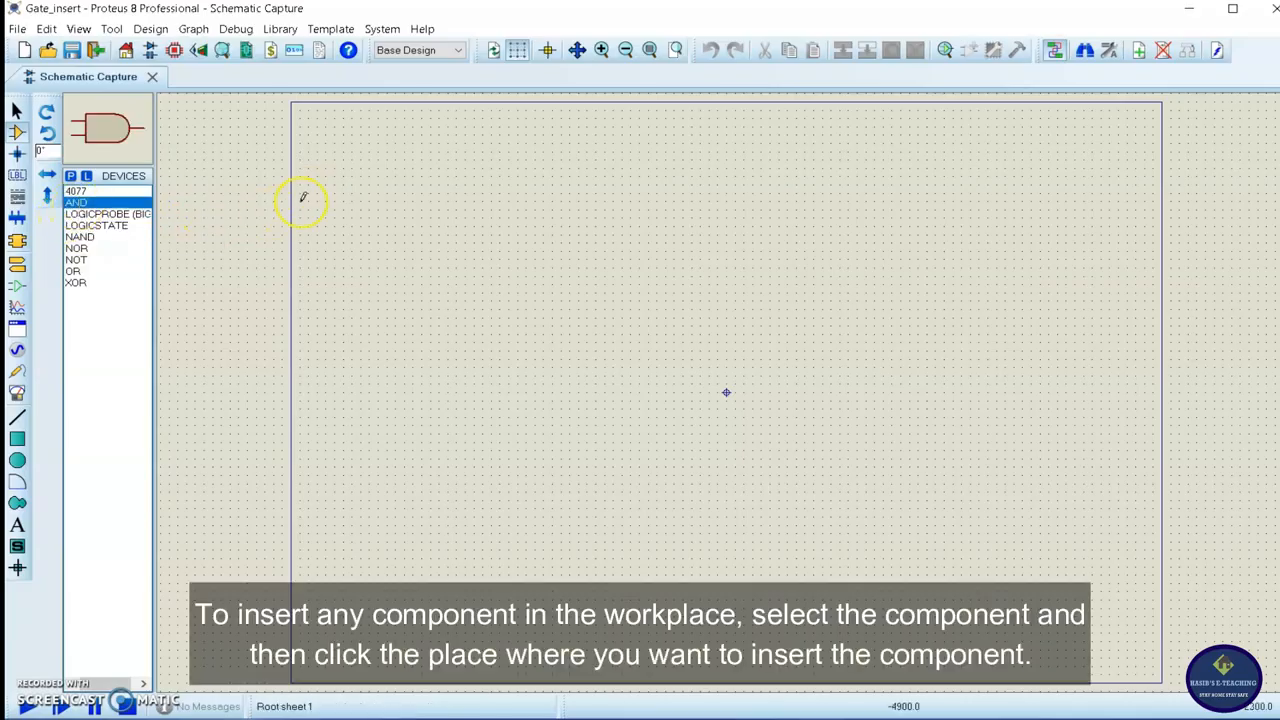
click(607, 207)
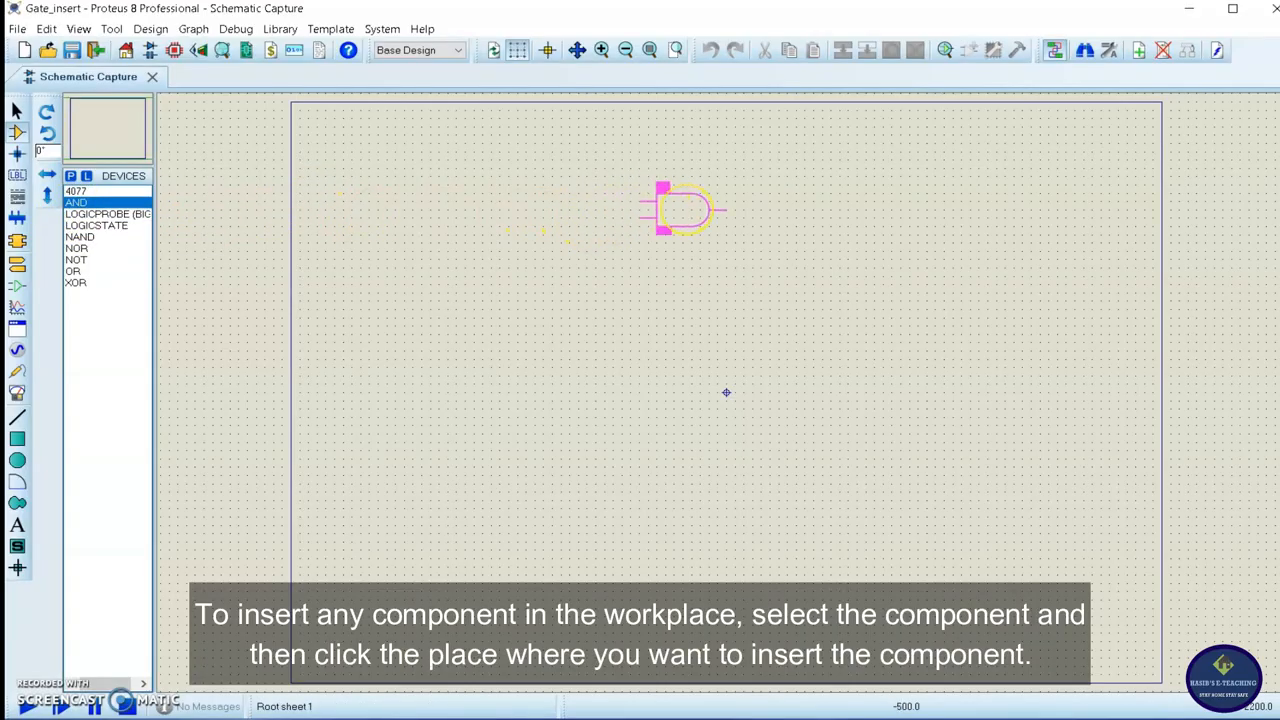
click(683, 209)
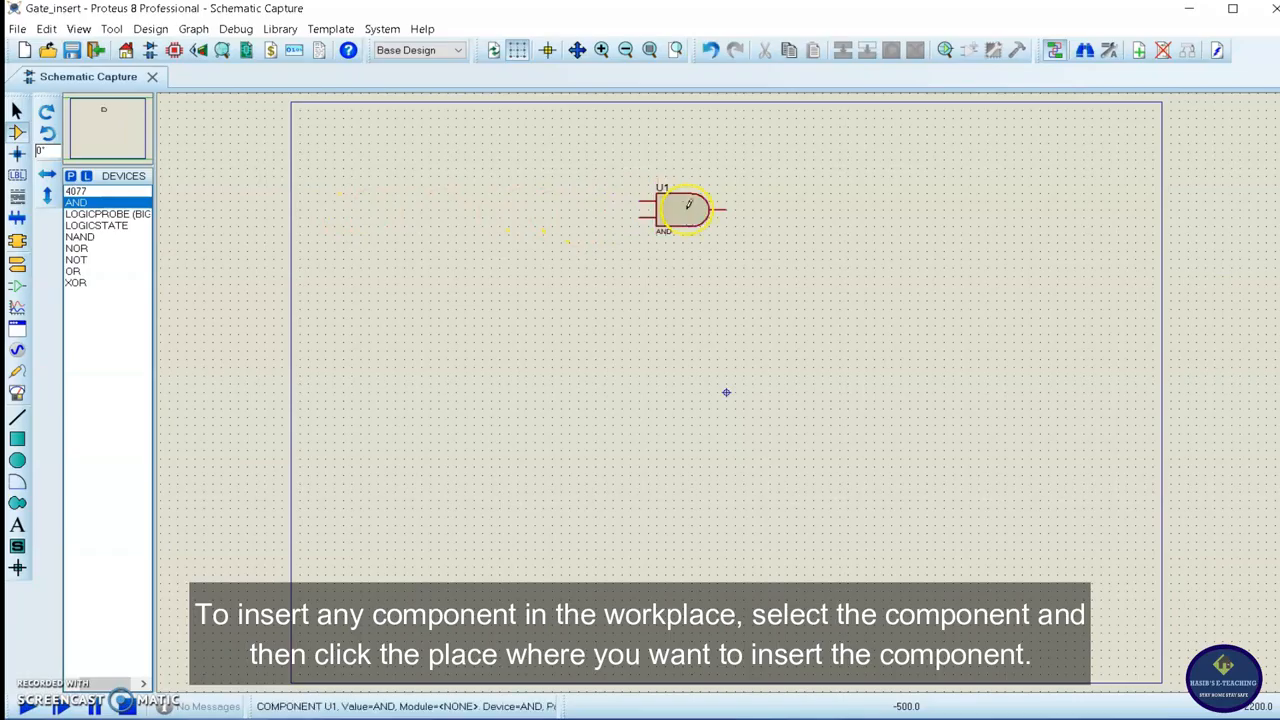
click(74, 271)
click(674, 281)
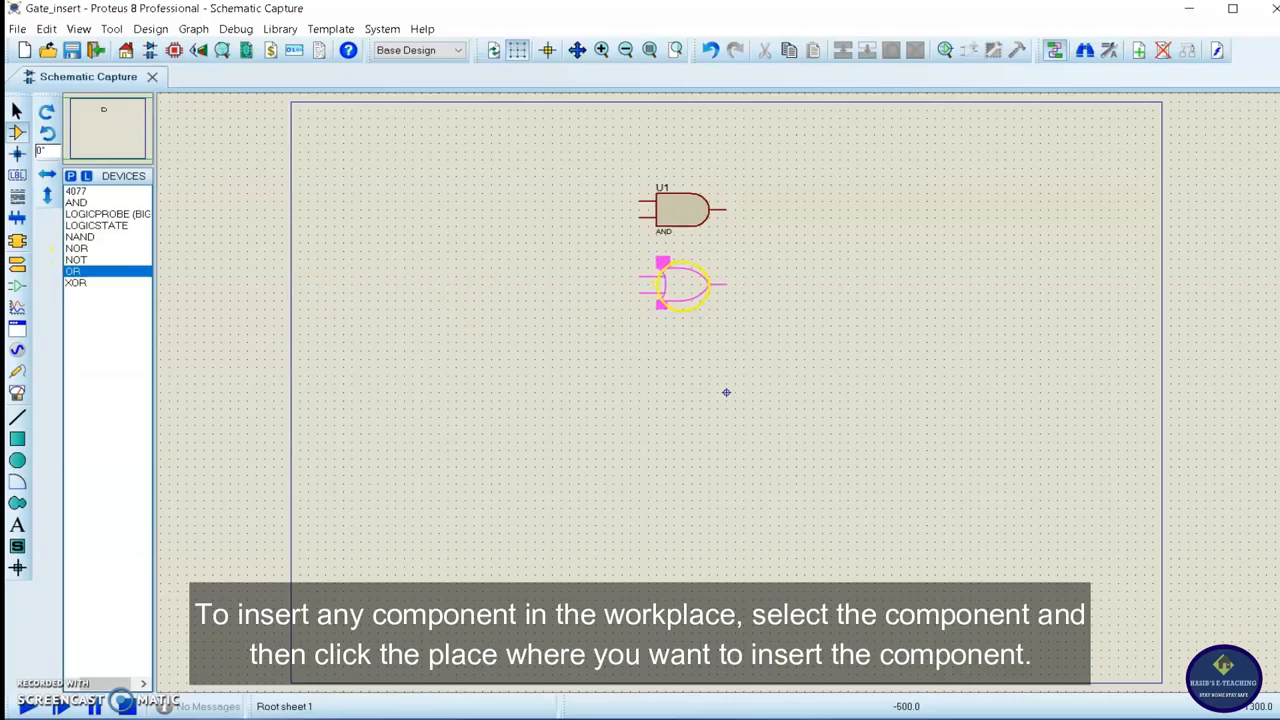
click(668, 286)
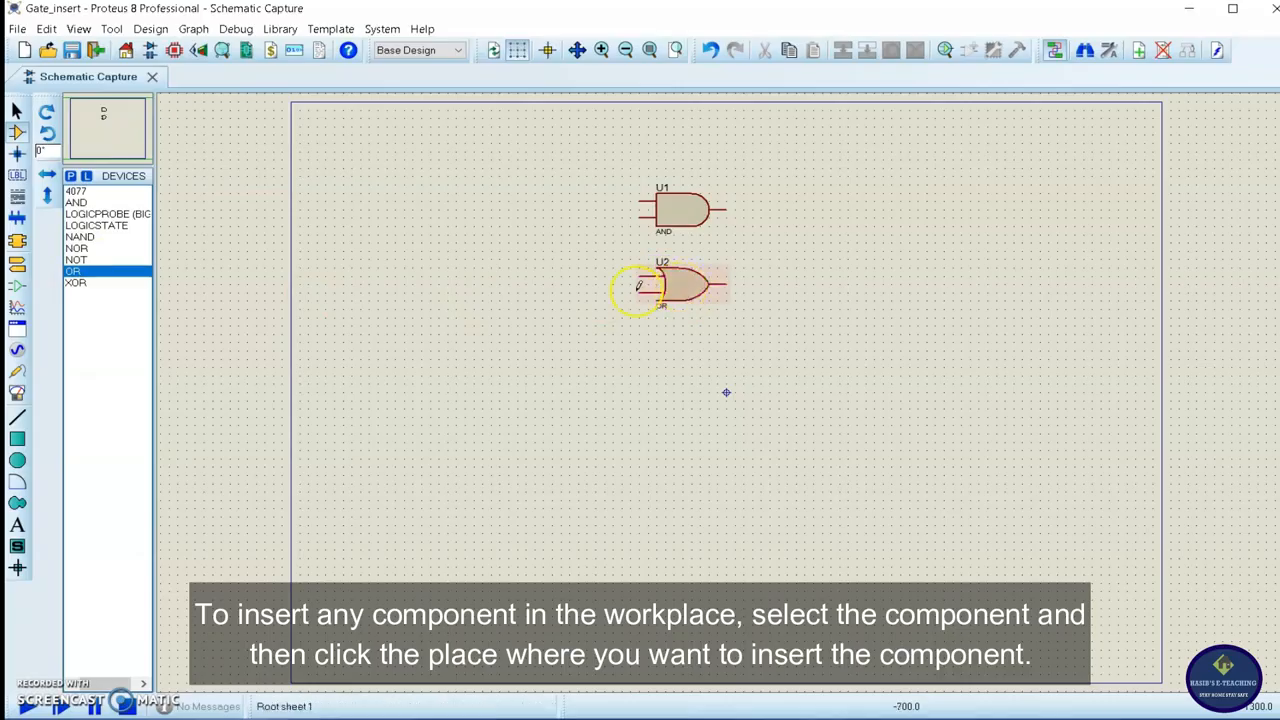
Place a NOT gate below the OR gate and a NAND gate below the NOT gate
click(78, 260)
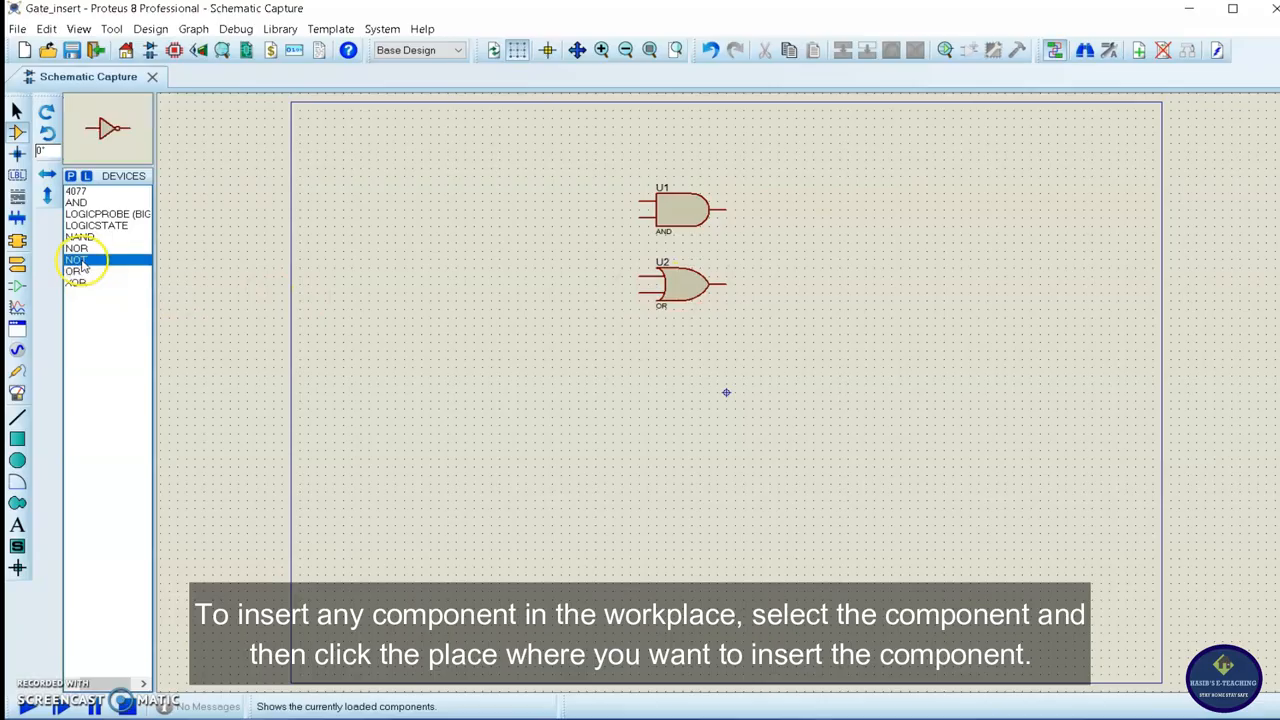
click(682, 358)
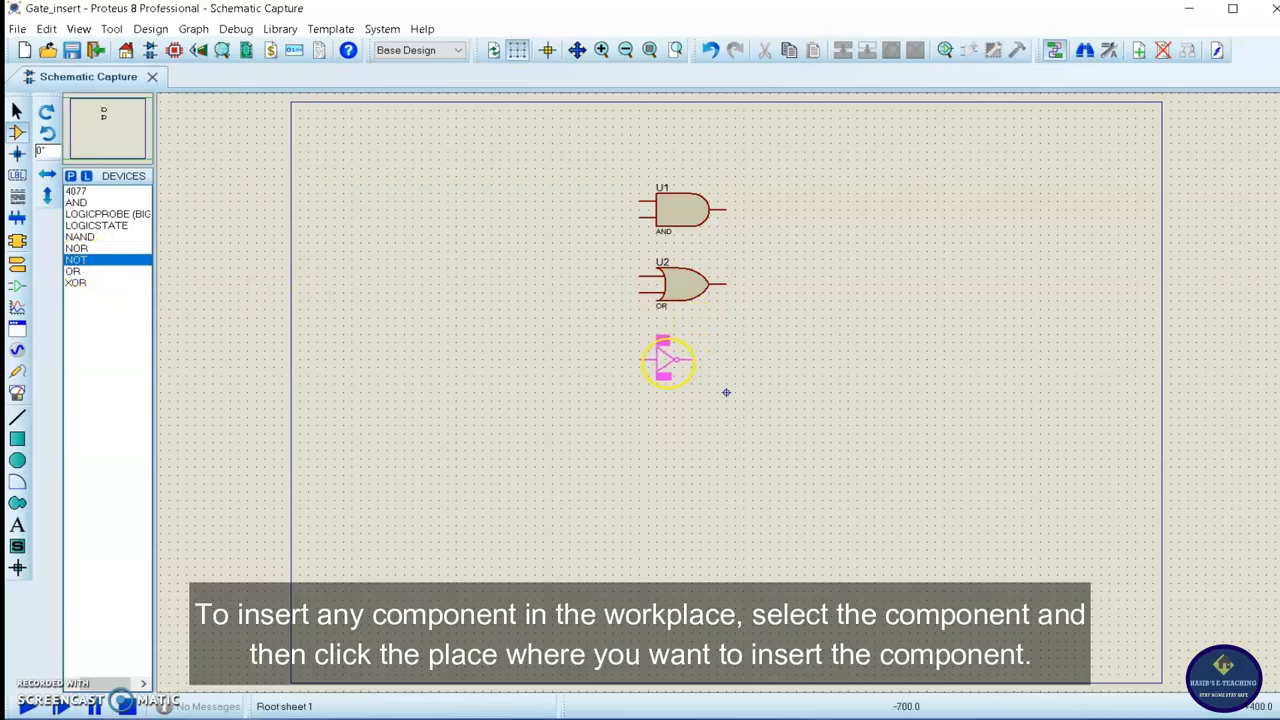
click(666, 358)
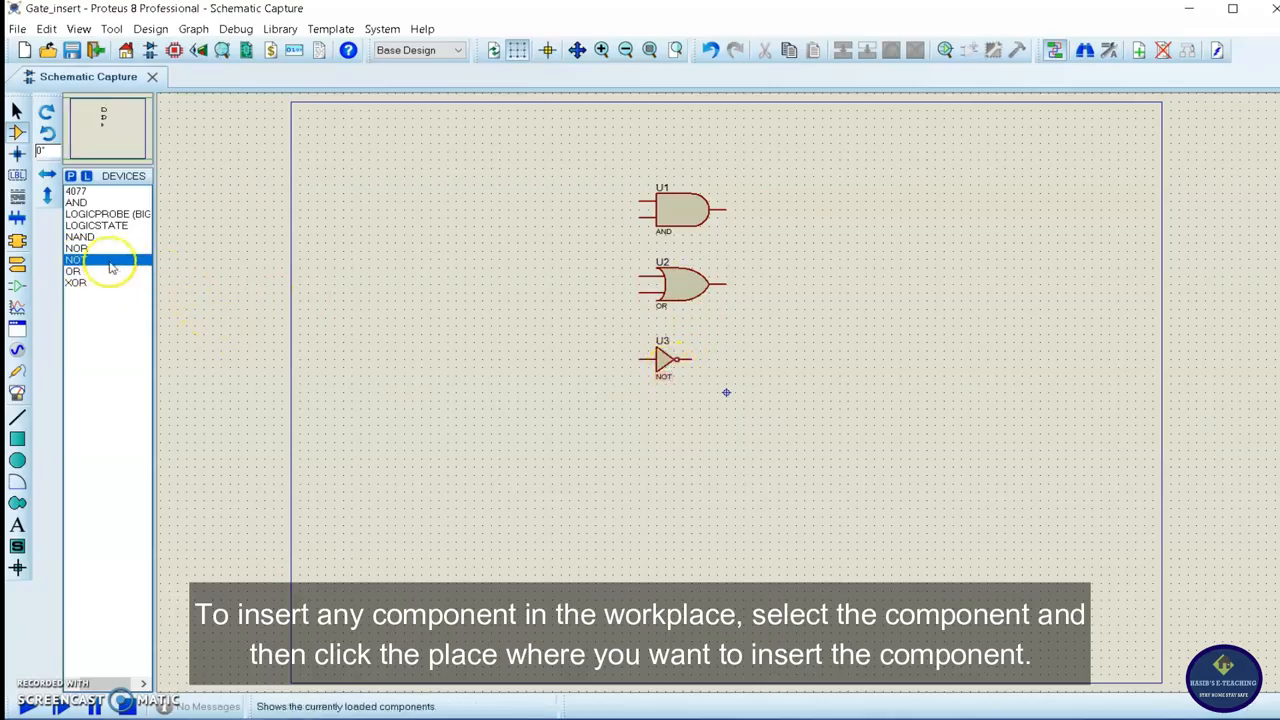
click(78, 237)
click(680, 428)
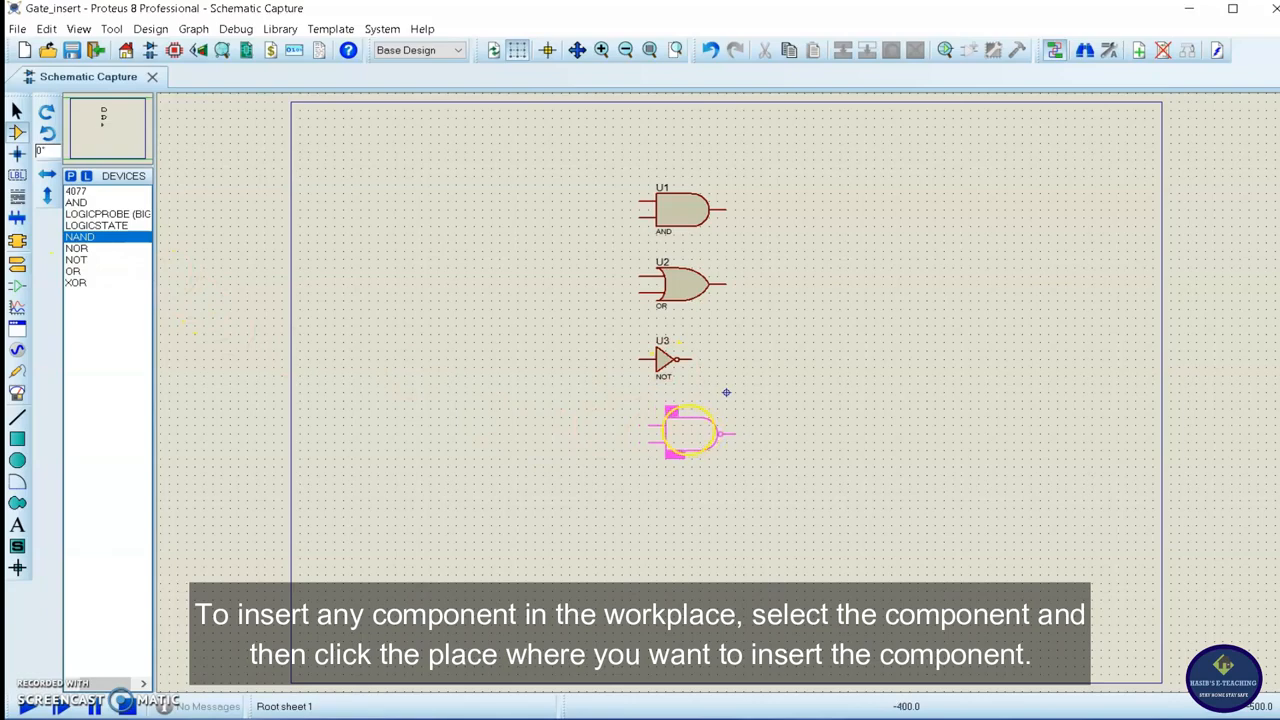
click(686, 423)
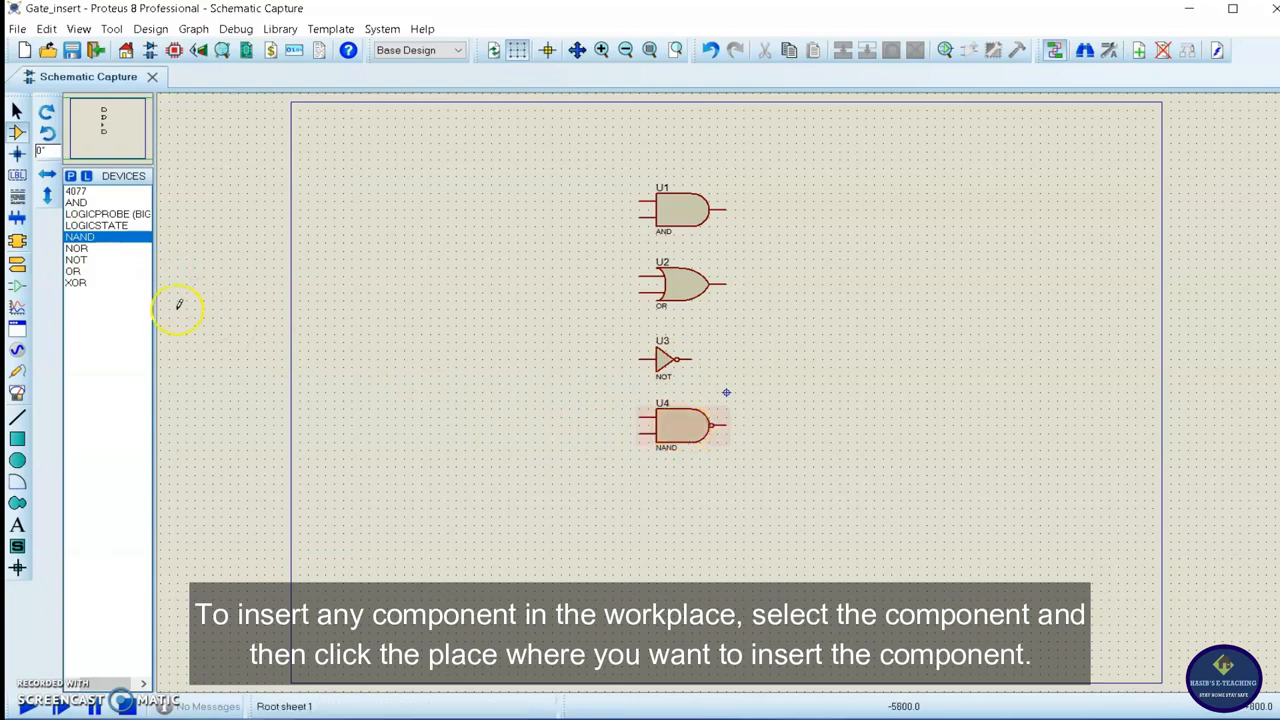
Continue the gate column with a NOR gate below the NAND gate and an XOR gate below the NOR
click(77, 248)
click(575, 512)
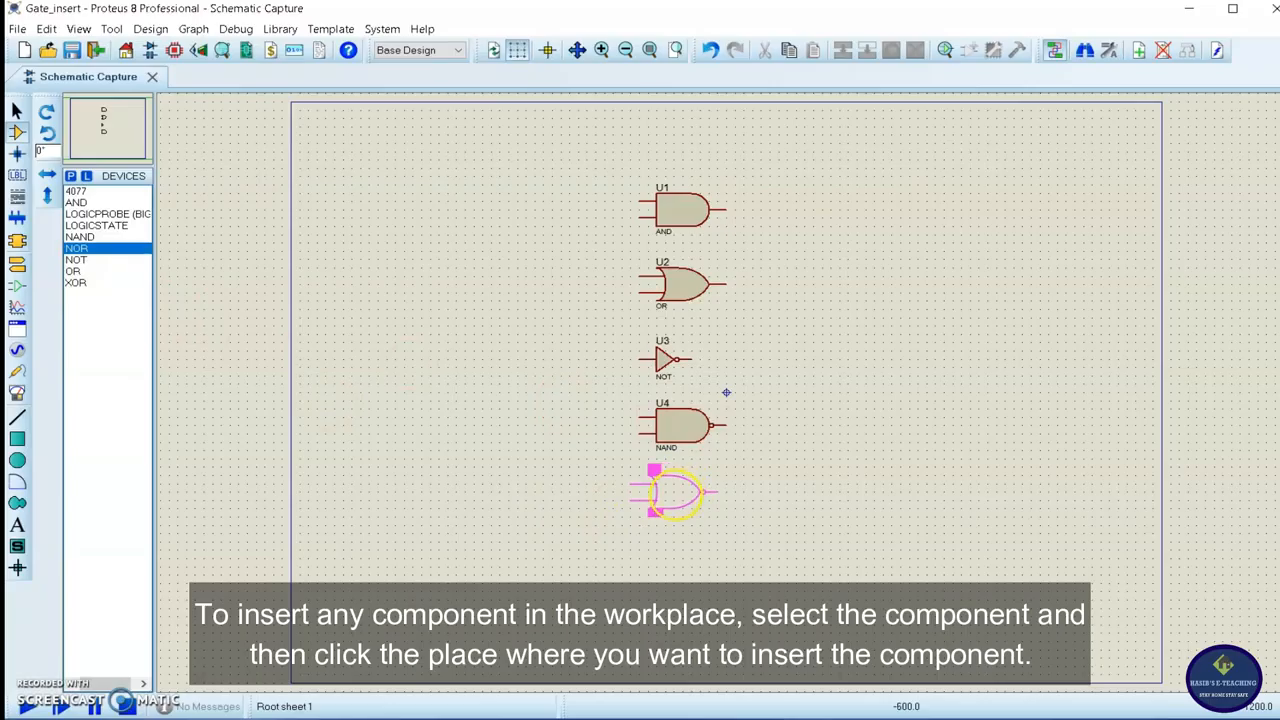
click(676, 492)
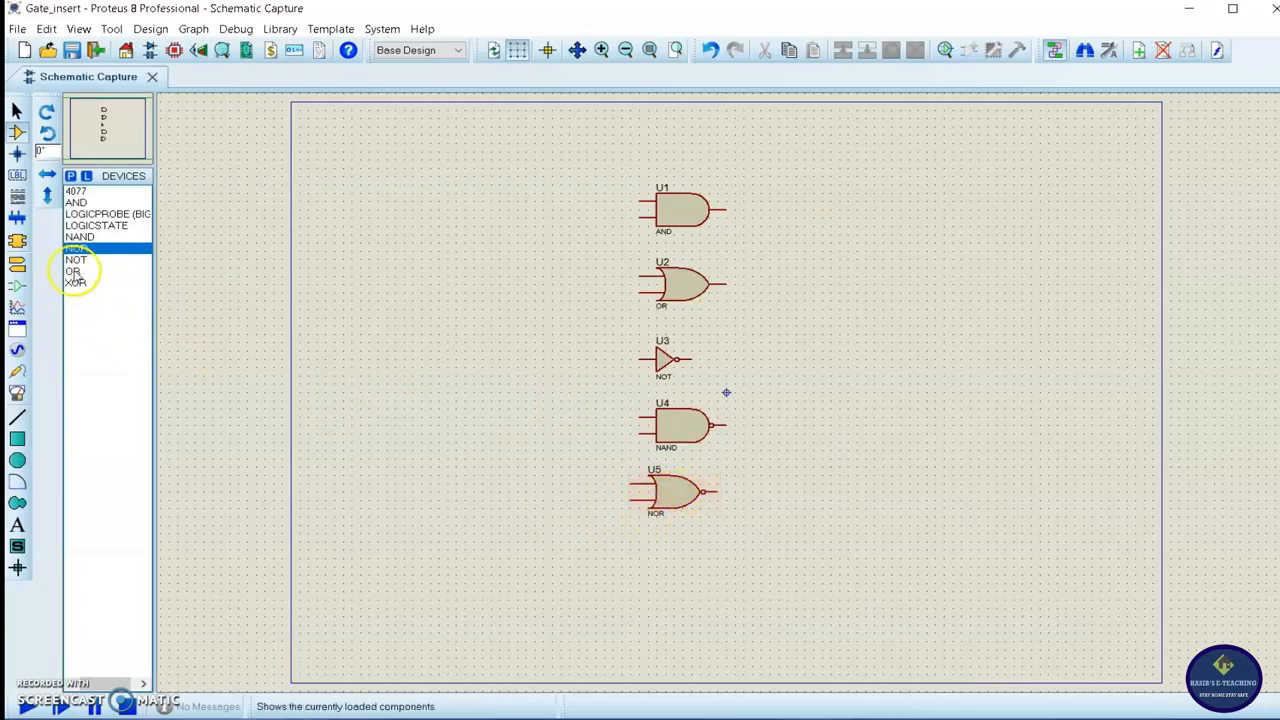
click(76, 283)
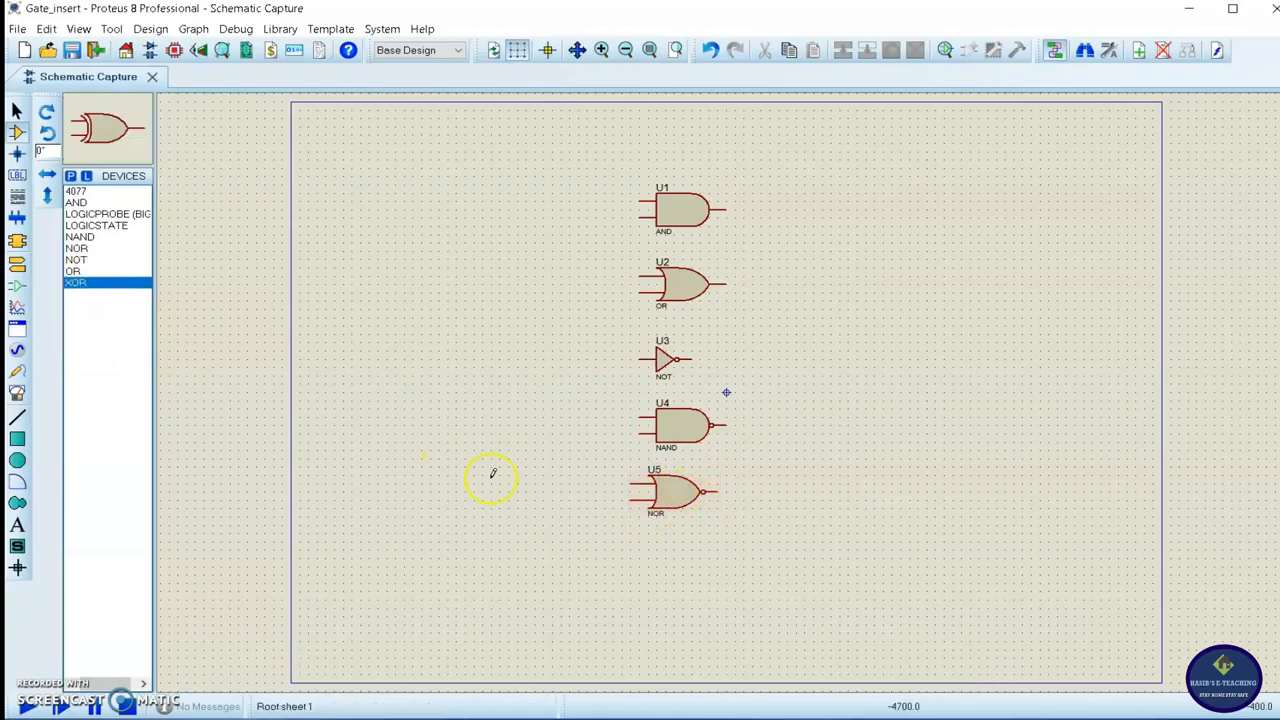
click(684, 590)
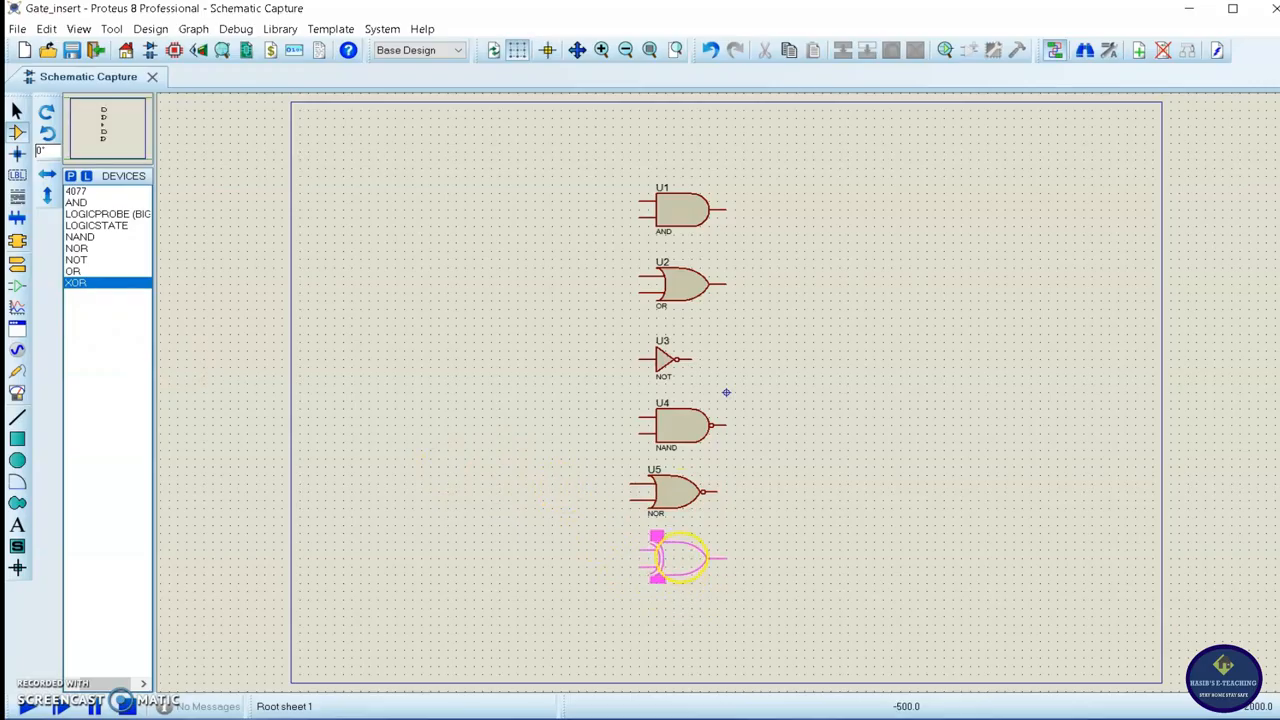
click(680, 557)
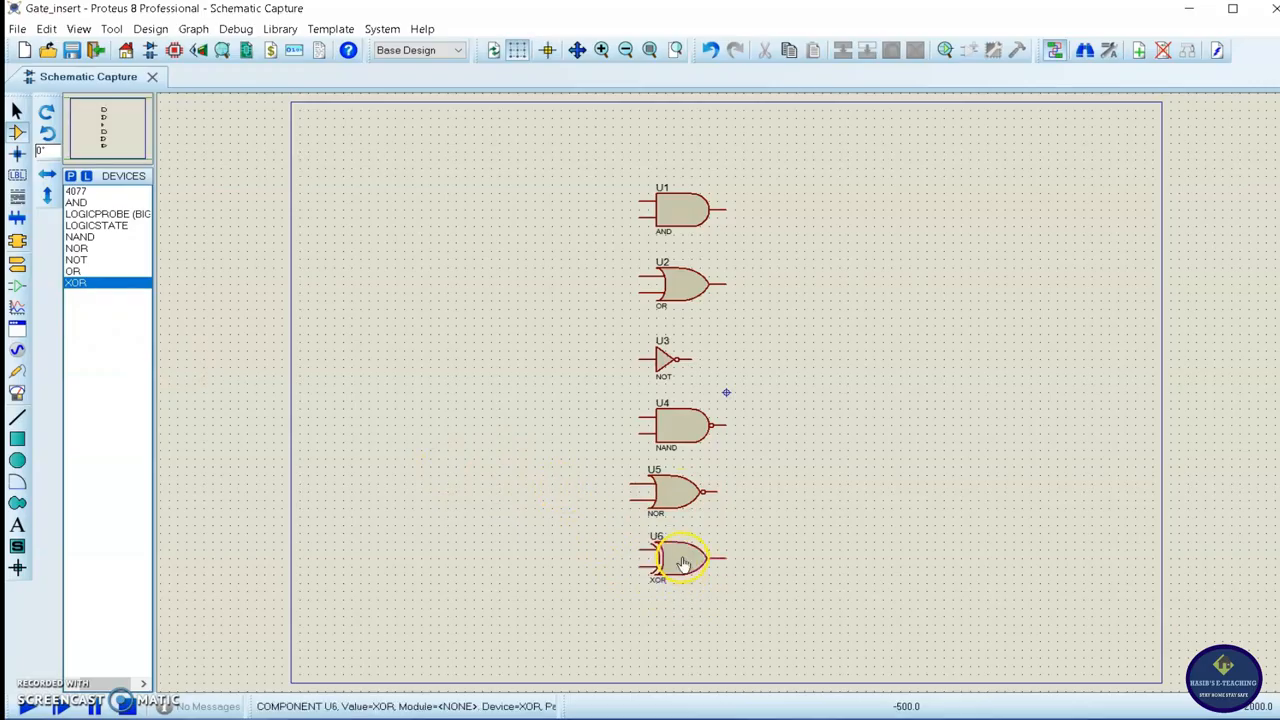
Place a 4077 XNOR gate below the XOR gate at the end of the column
click(80, 193)
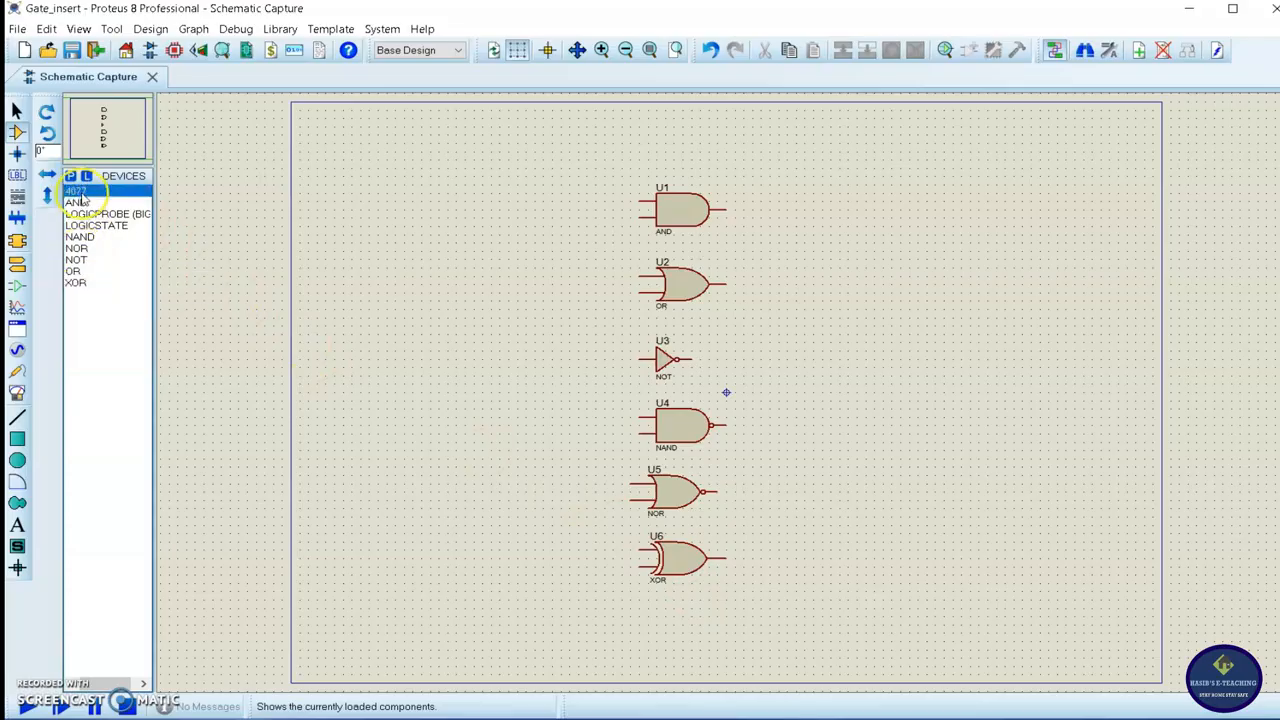
click(742, 645)
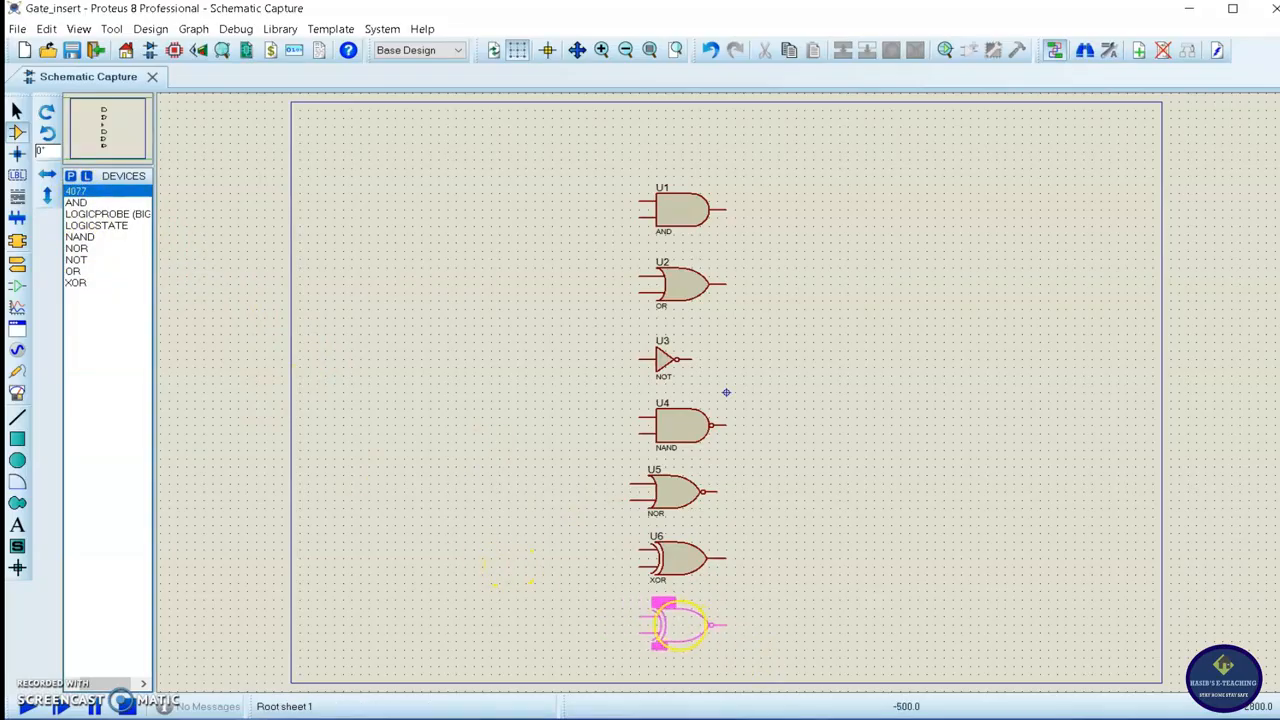
click(686, 630)
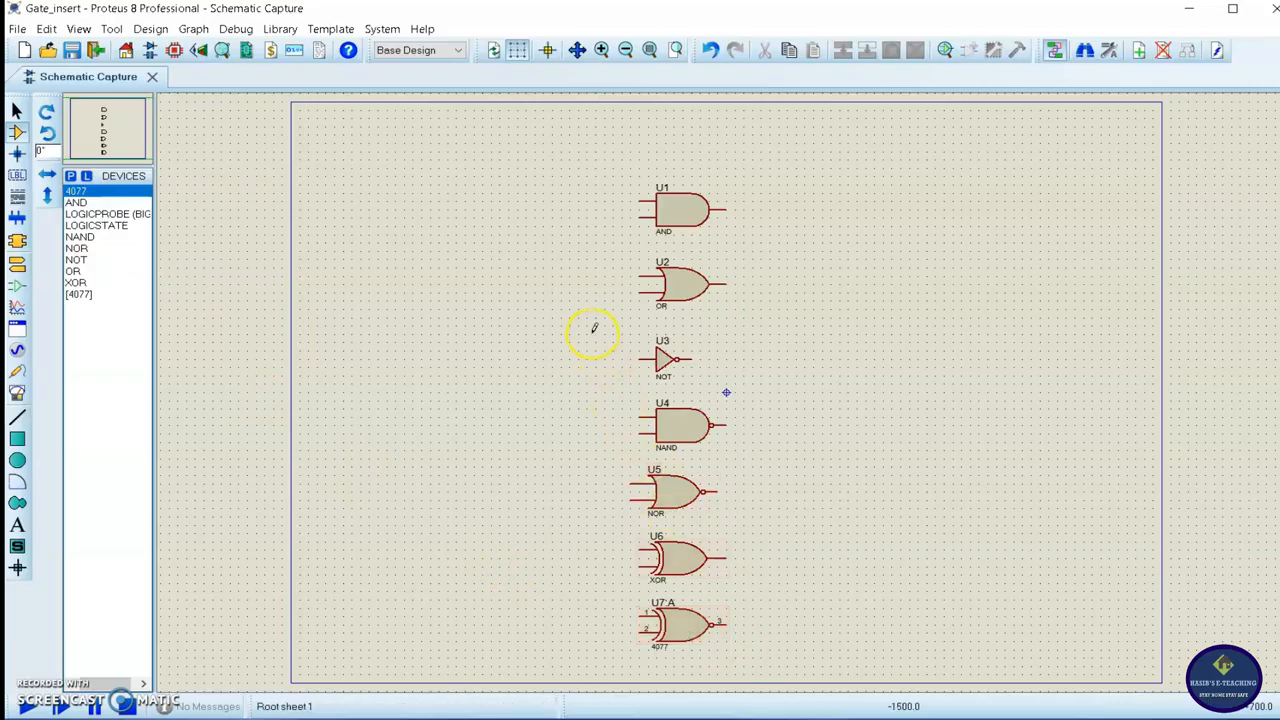
Move the NOT gate slightly up and to the right within the gate column
drag(593, 323, 735, 383)
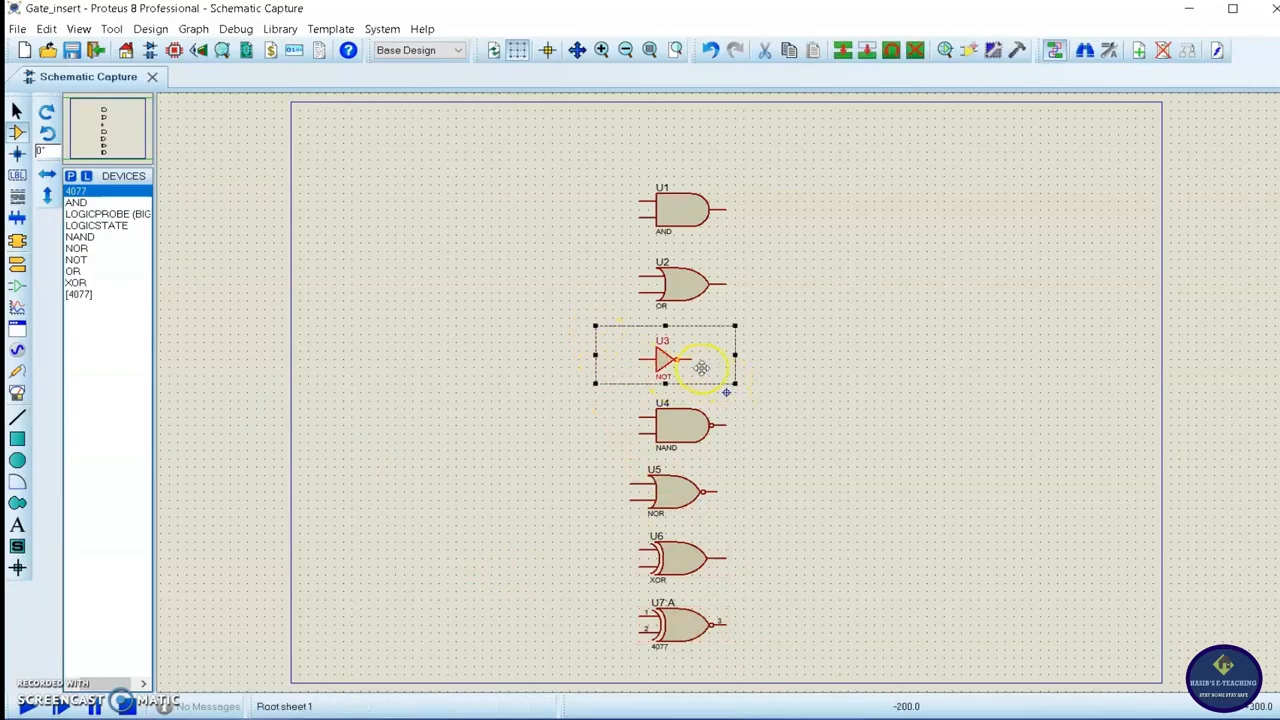
drag(665, 362, 677, 356)
click(846, 377)
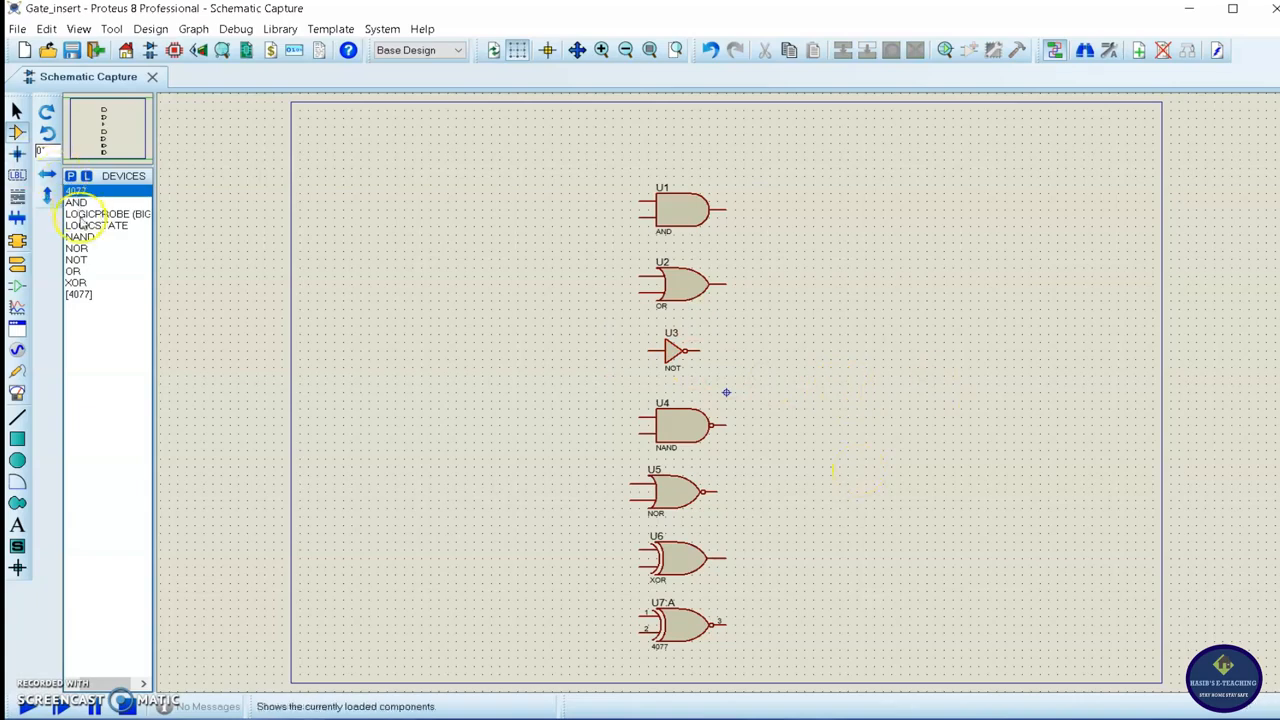
Place a LOGICSTATE input near the sheet's upper-left corner, left of the gate column
click(84, 226)
click(412, 147)
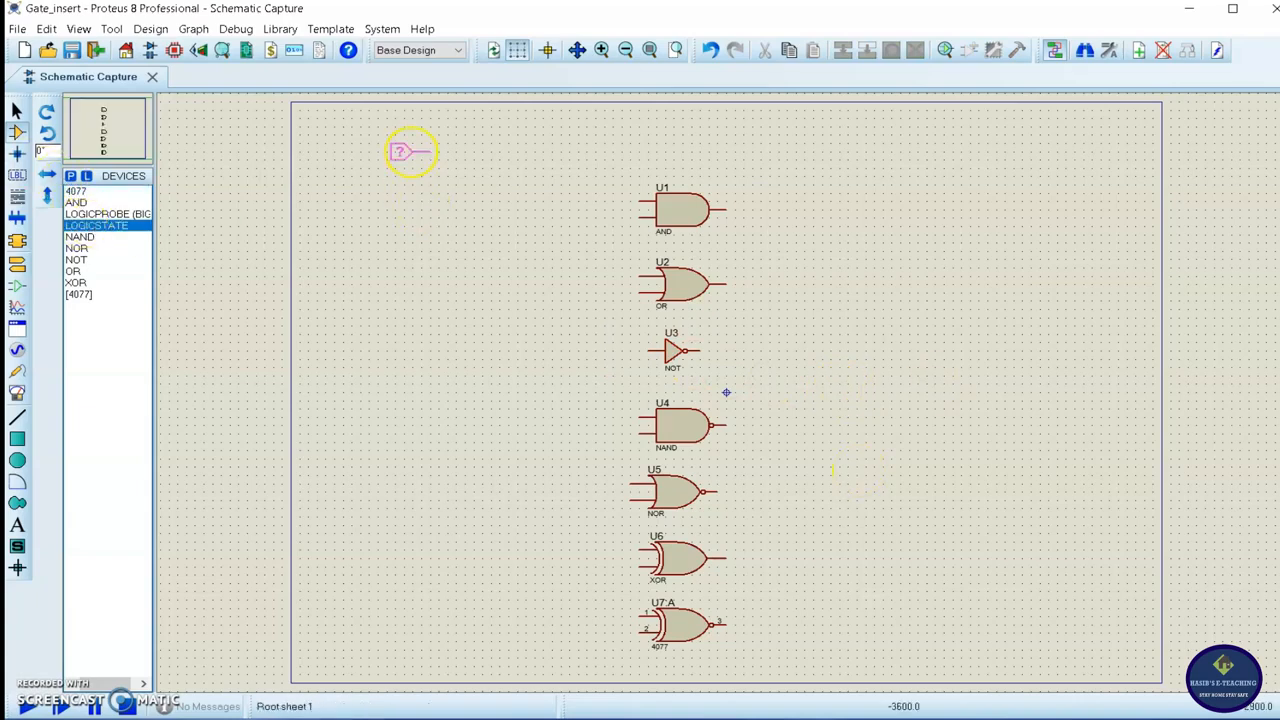
click(410, 175)
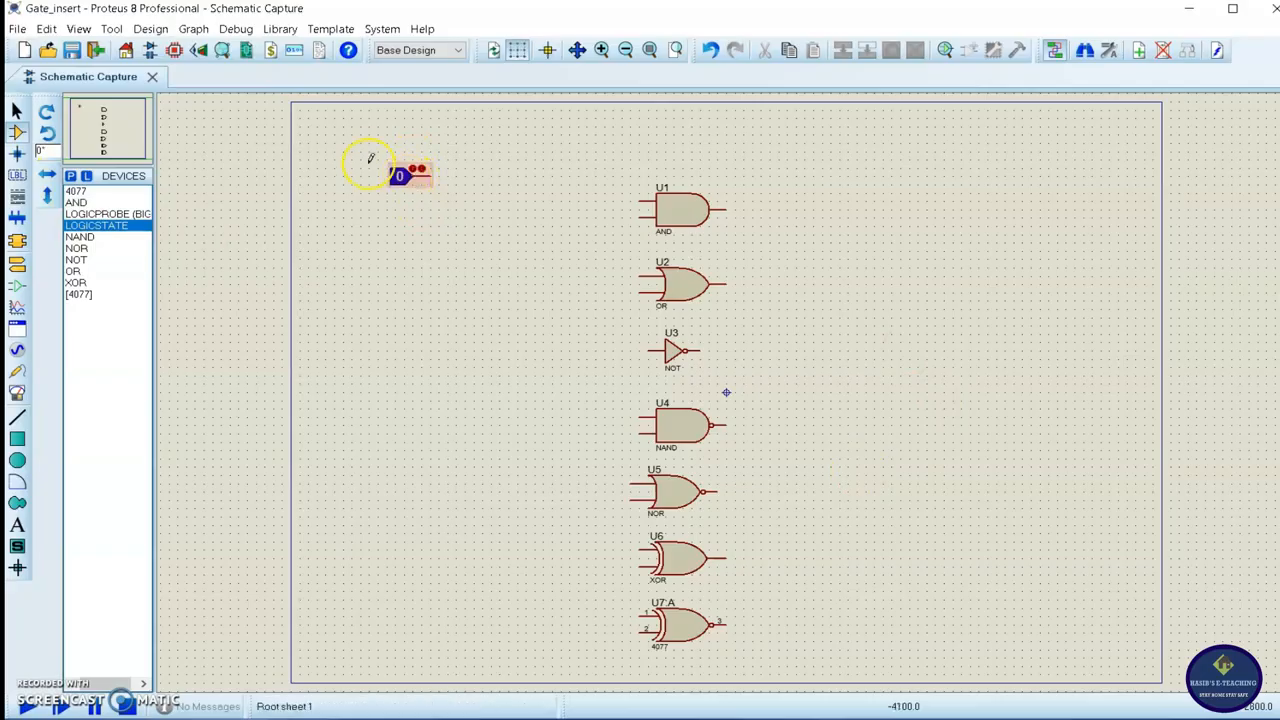
Rotate the LOGICSTATE input clockwise so its pin points down, and shift it slightly up and left
drag(368, 152, 457, 217)
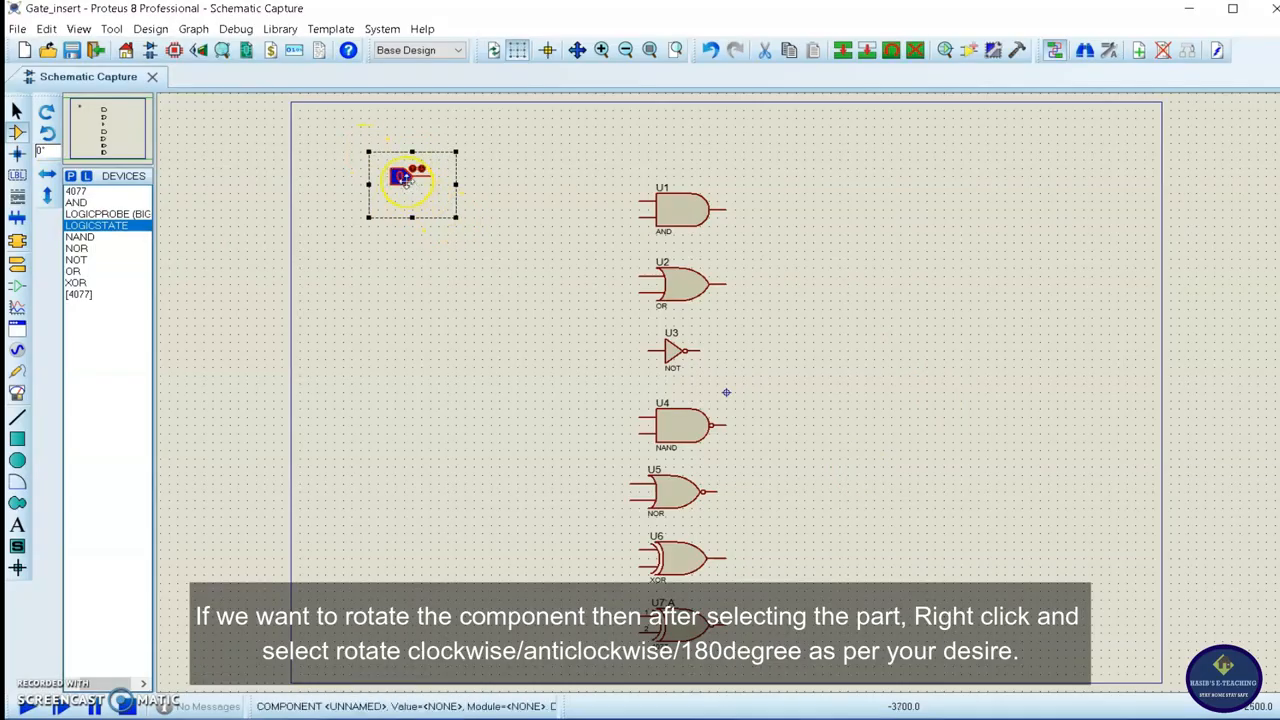
right_click(408, 180)
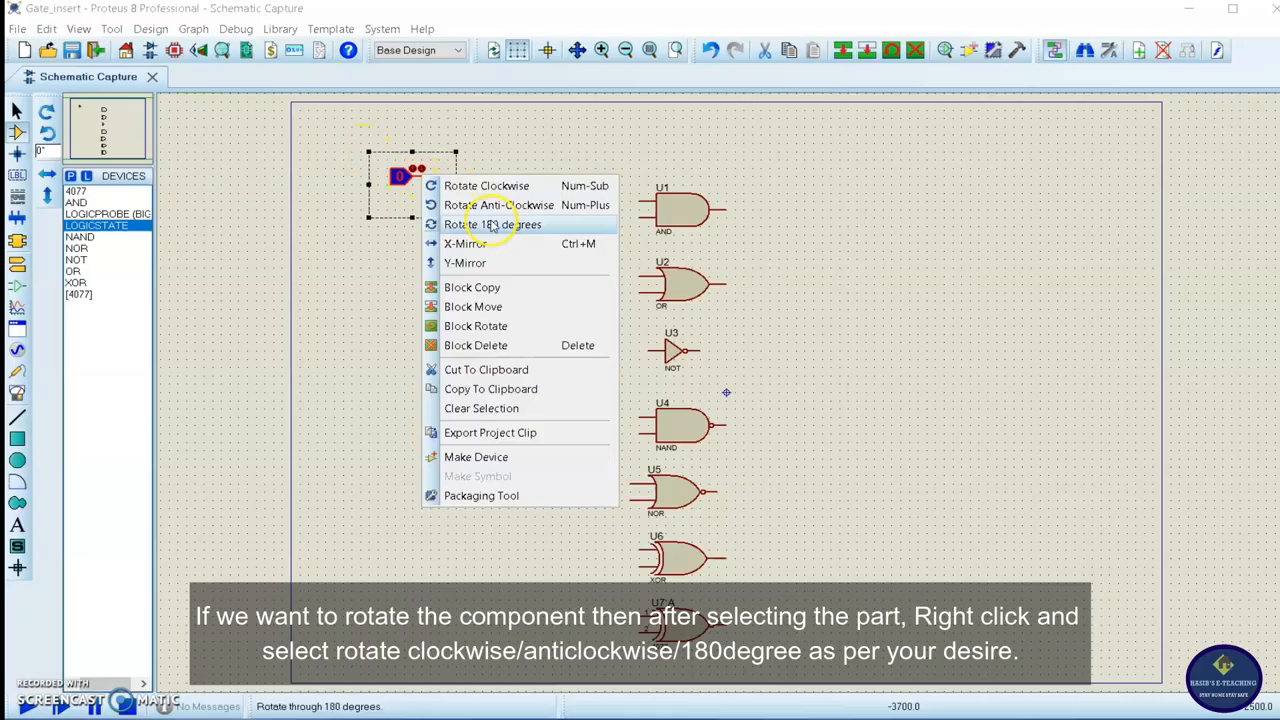
click(489, 187)
drag(446, 180, 409, 159)
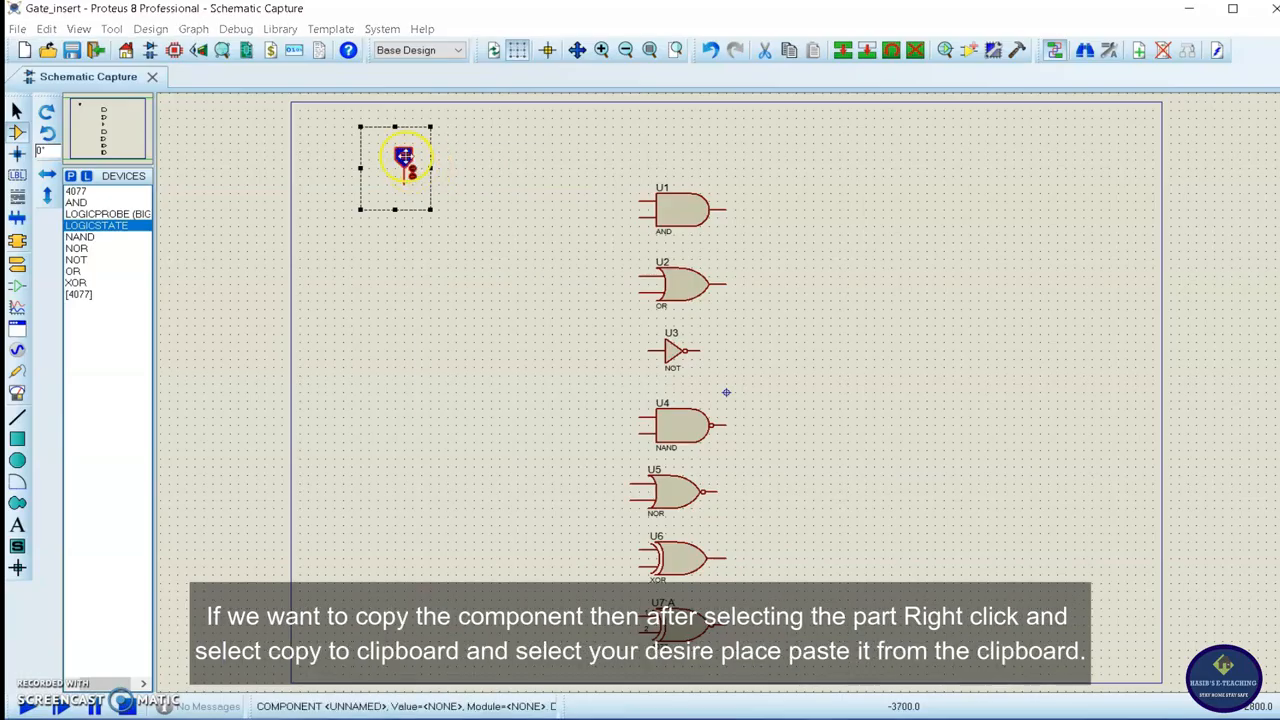
Copy the rotated LOGICSTATE input to the clipboard and paste the duplicate just to its right
right_click(412, 165)
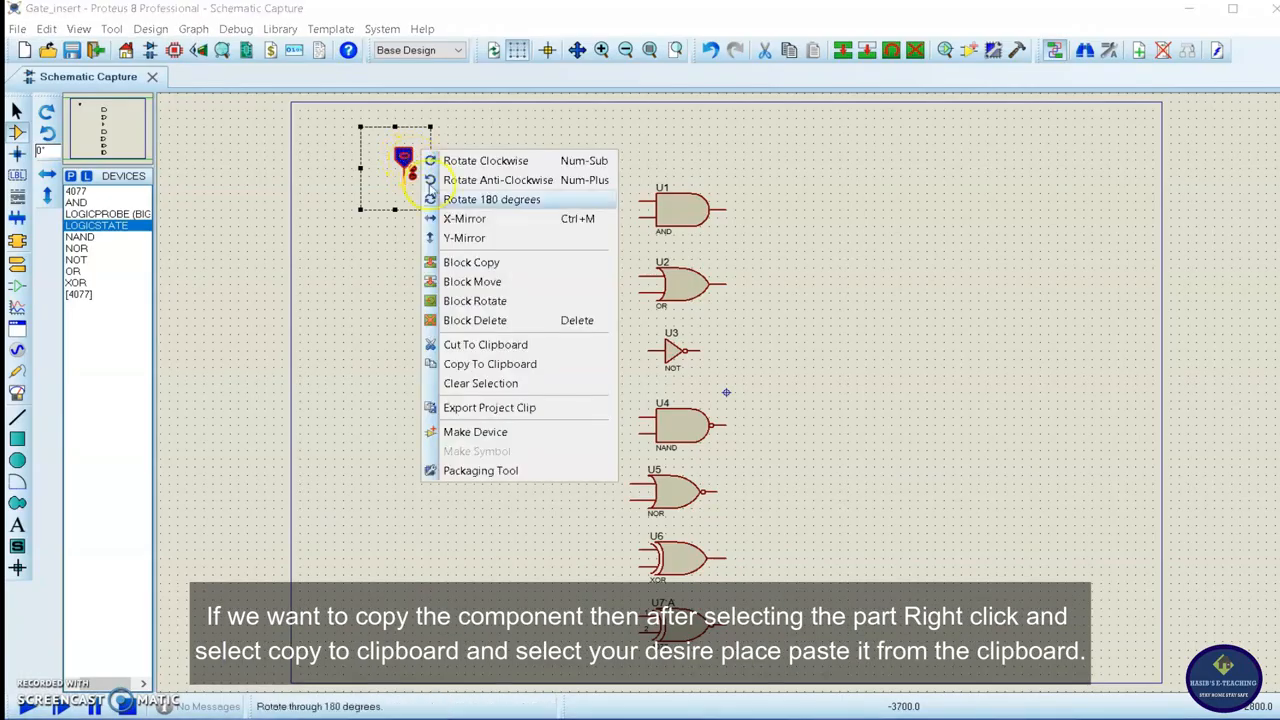
click(483, 365)
click(493, 190)
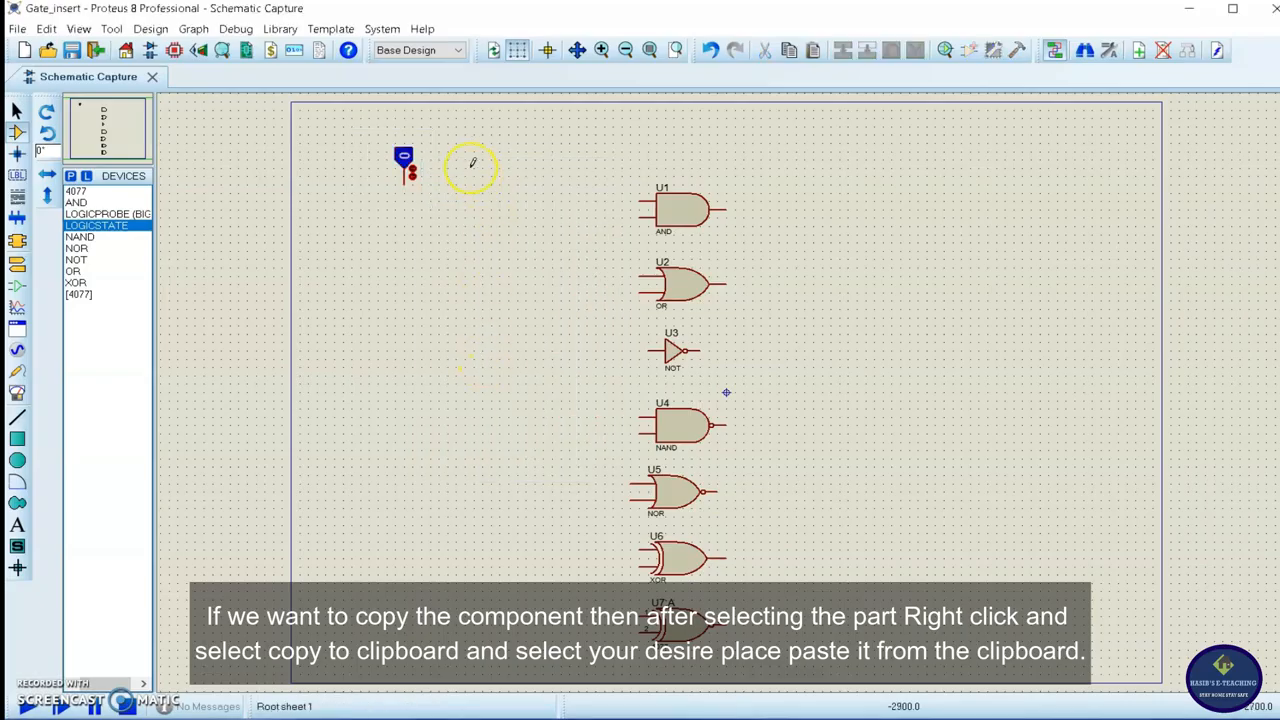
right_click(473, 163)
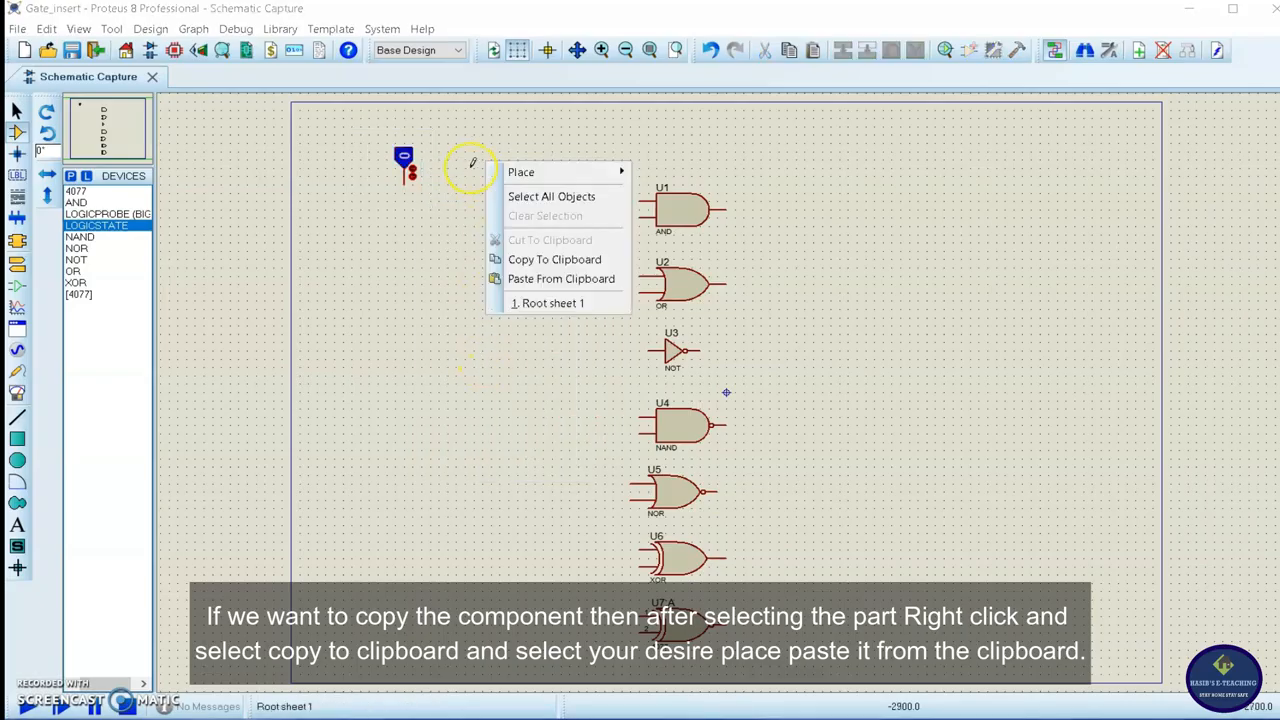
click(548, 280)
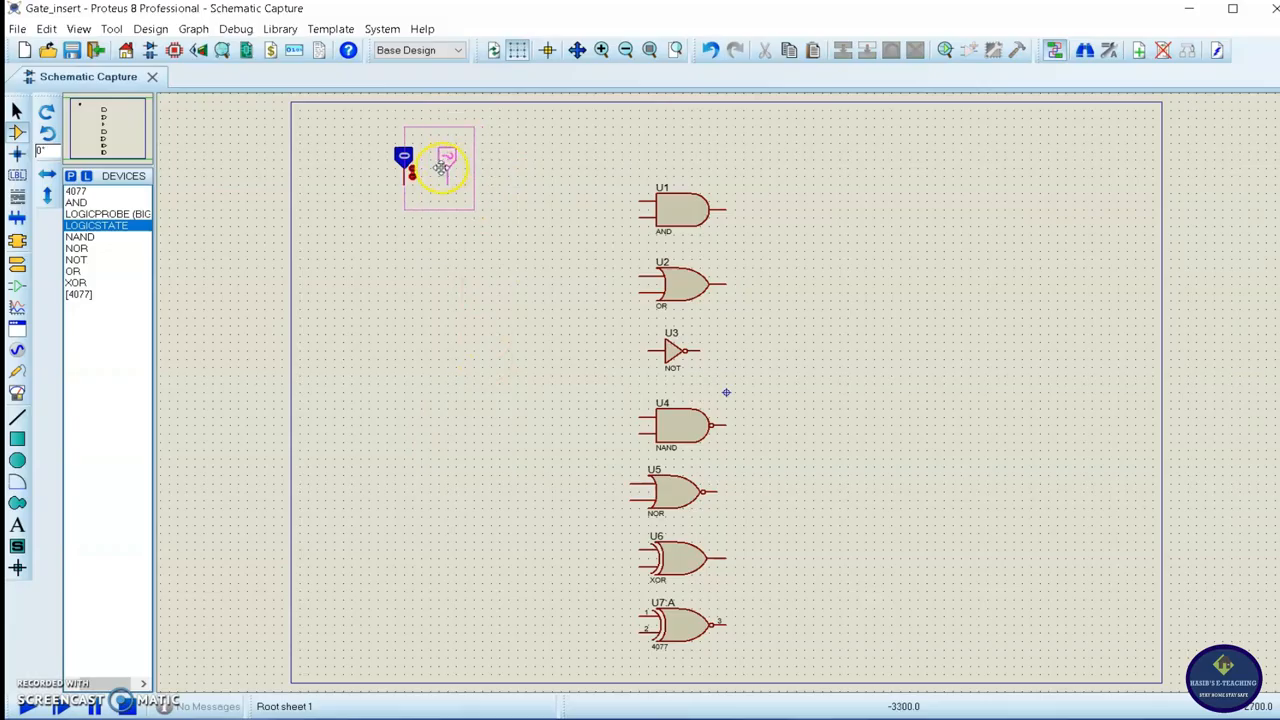
click(441, 168)
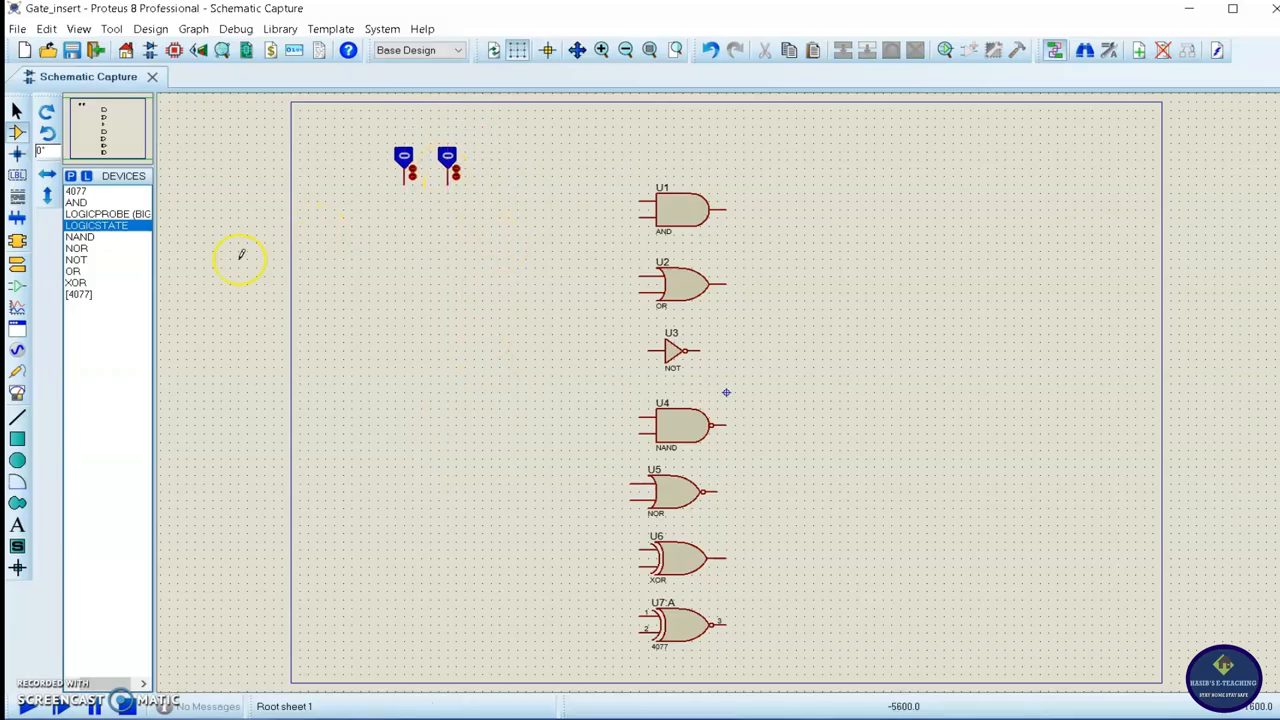
Label the first LOGICSTATE input by setting its part reference to A
click(400, 162)
right_click(416, 158)
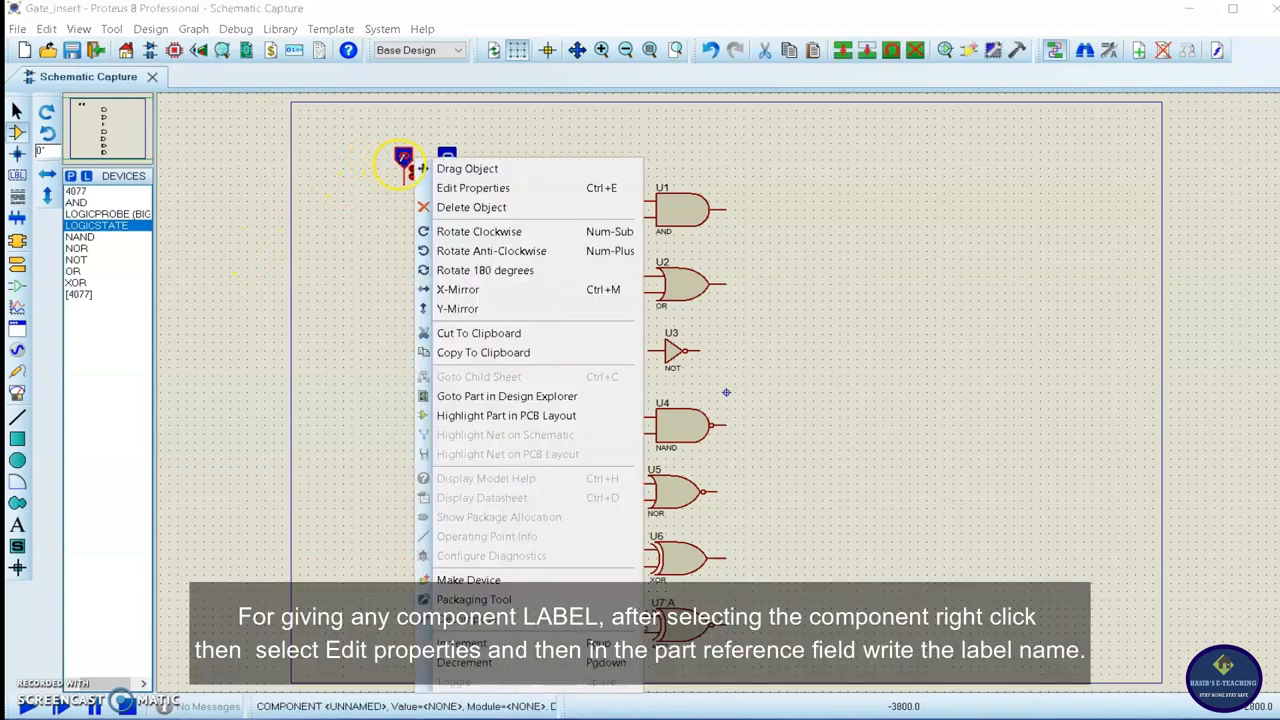
click(443, 186)
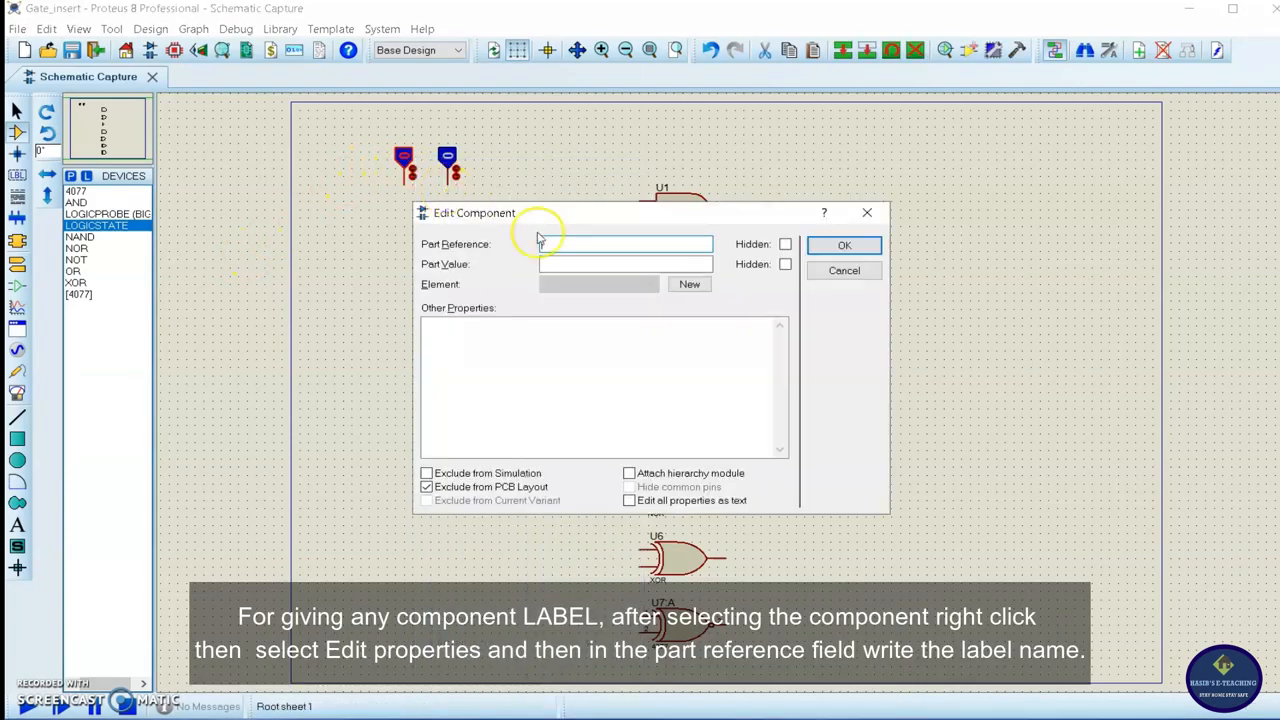
text(A)
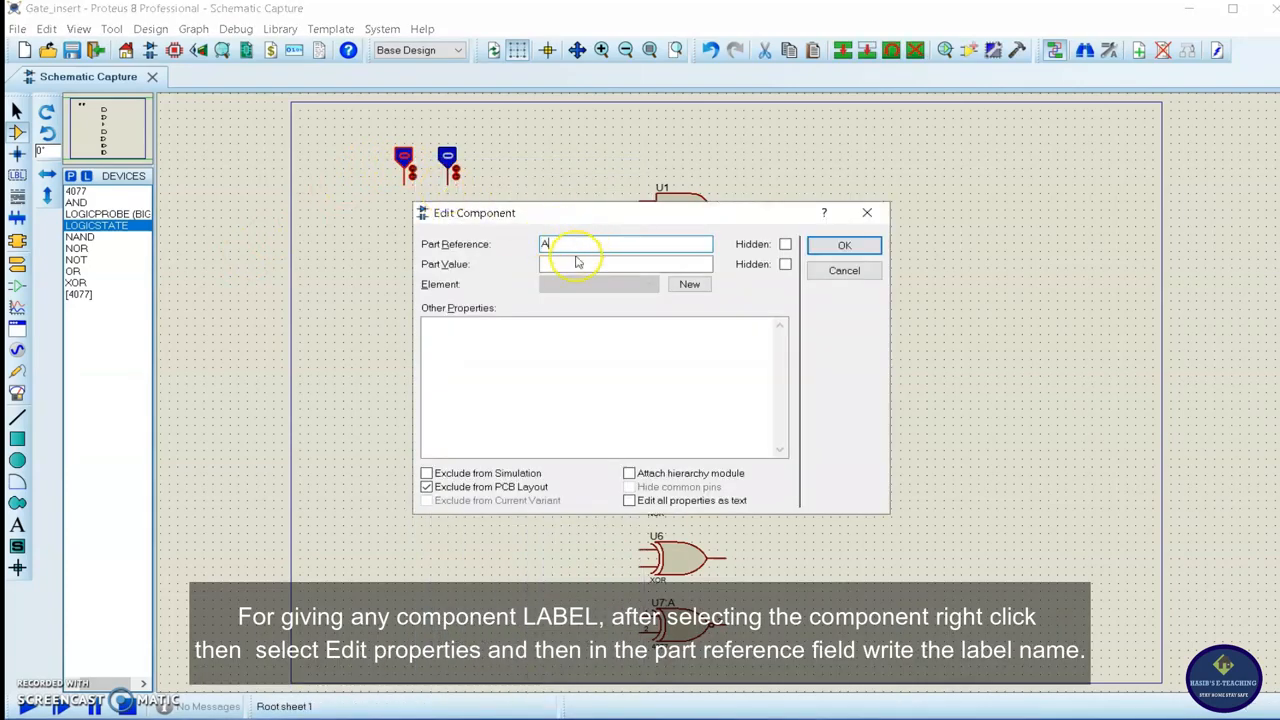
click(818, 245)
Set the part reference of the second LOGICSTATE input to B and deselect it
click(449, 165)
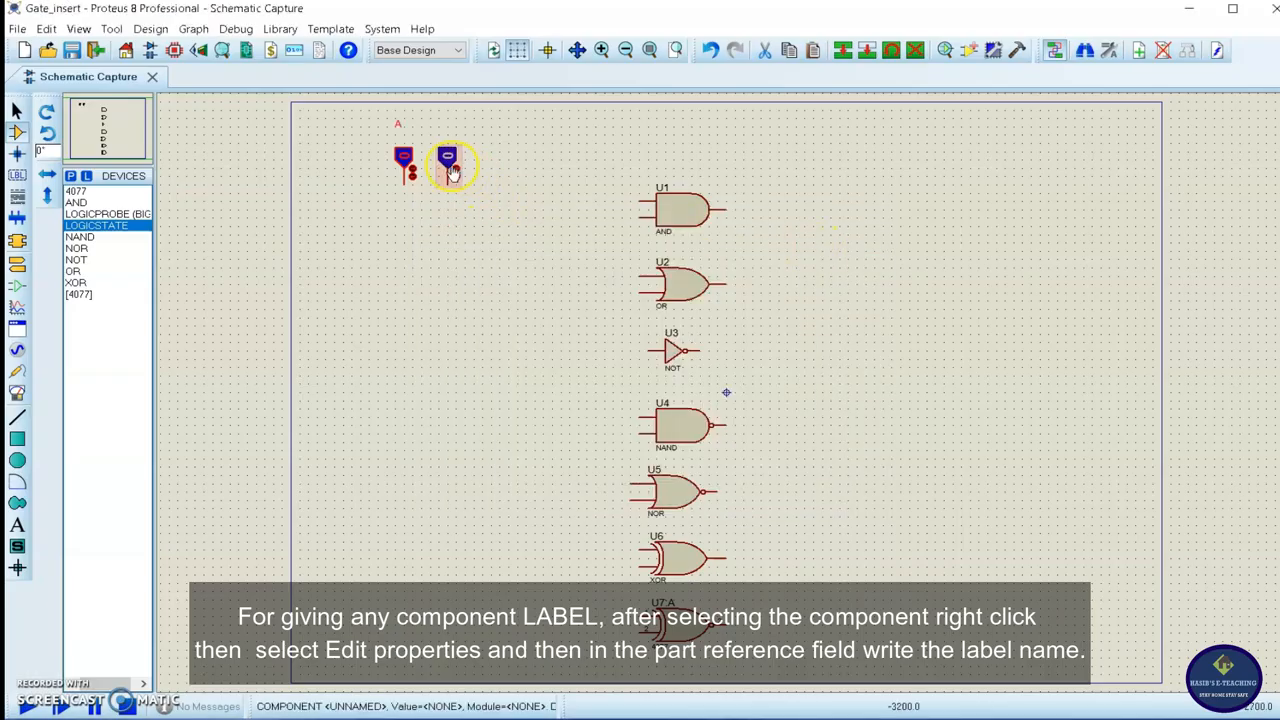
right_click(449, 165)
click(508, 190)
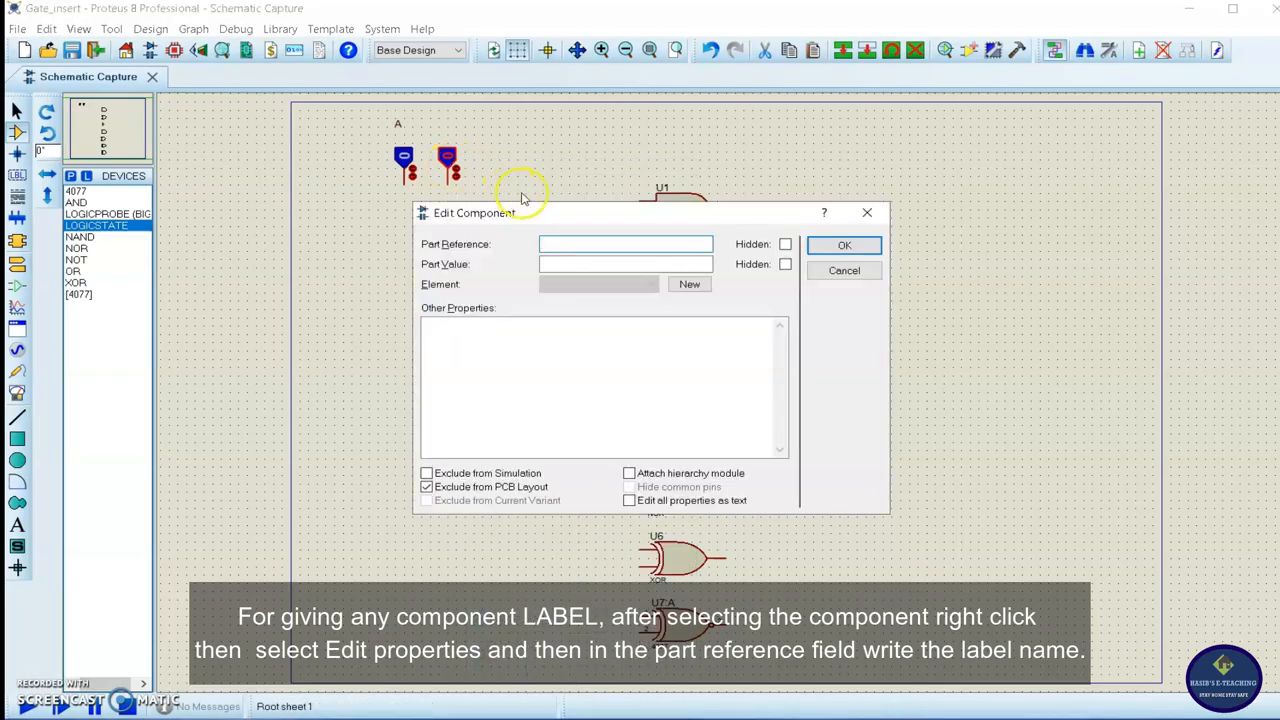
text(B)
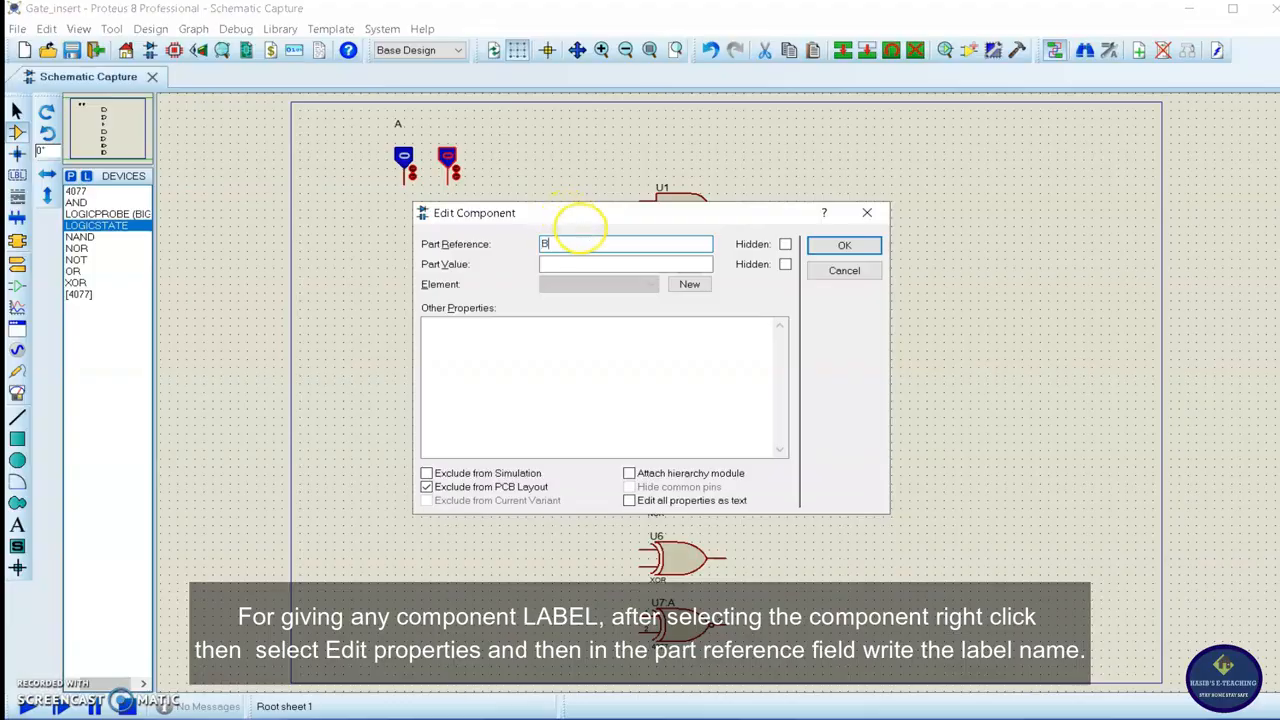
click(855, 255)
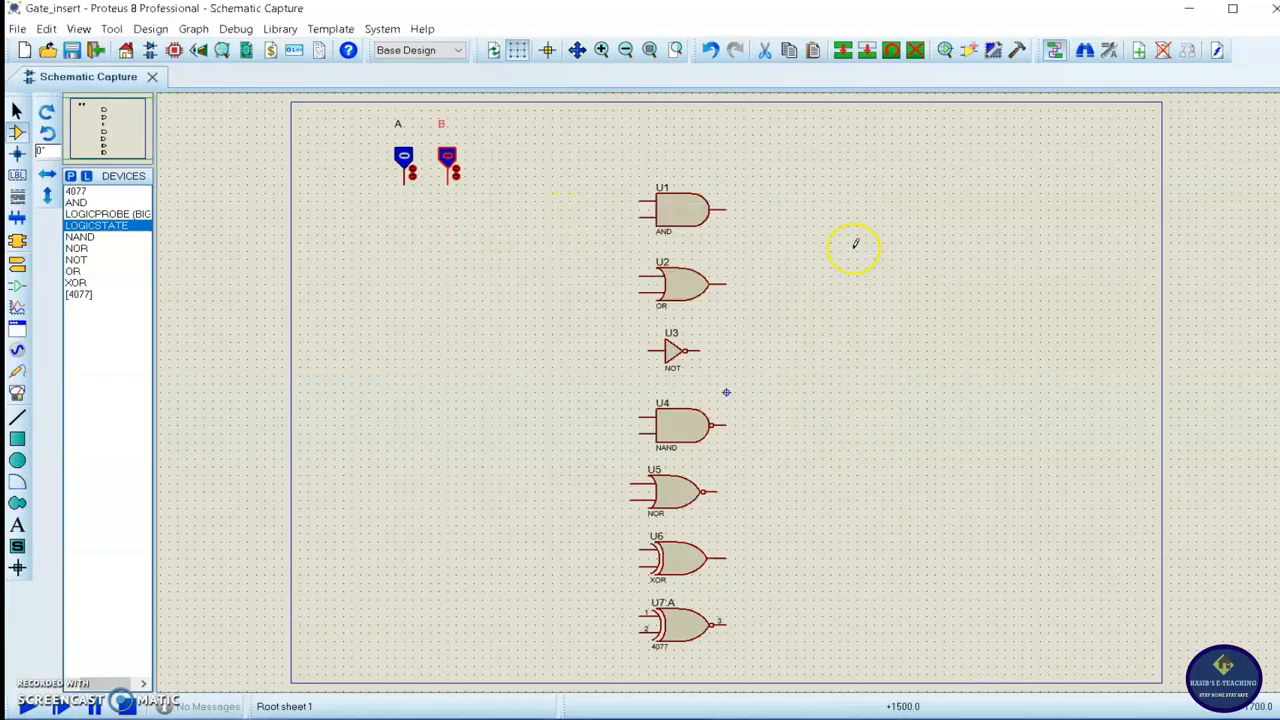
click(562, 289)
Place a LOGICPROBE (BIG) beside each of the seven gates, aligned with its output pin from AND down to 4077
click(100, 214)
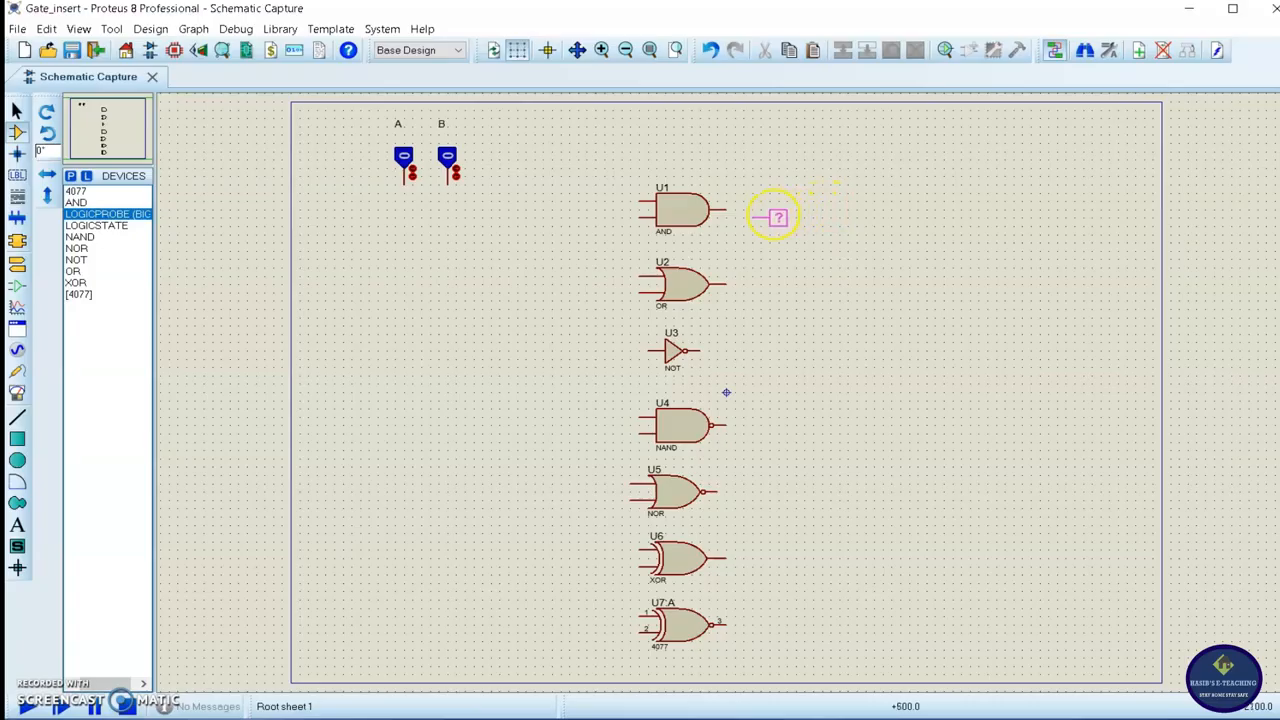
click(766, 209)
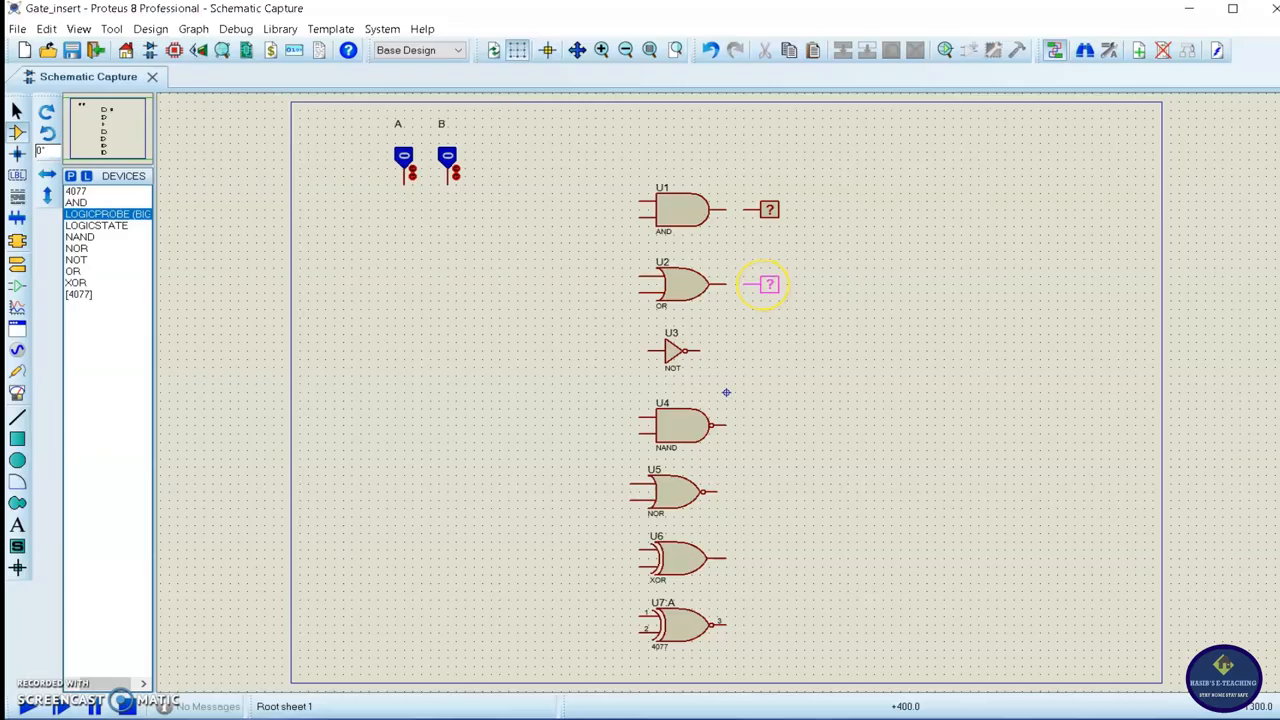
click(764, 283)
click(758, 350)
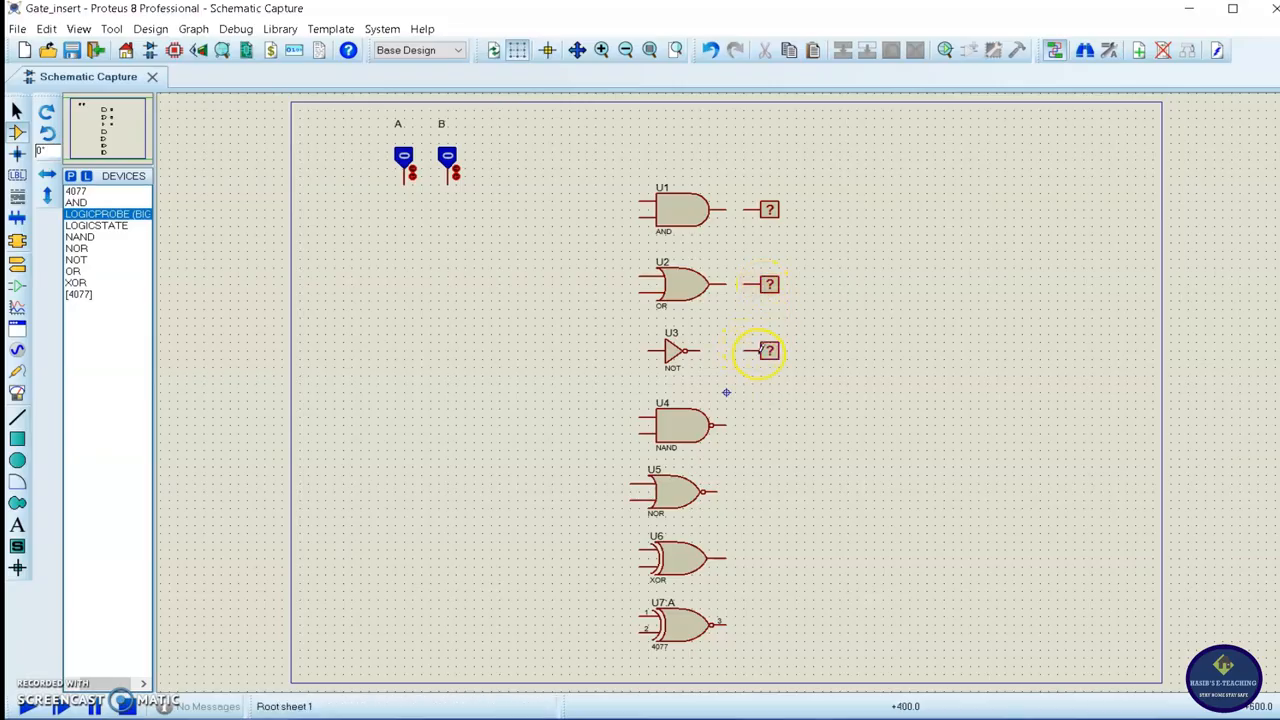
click(758, 425)
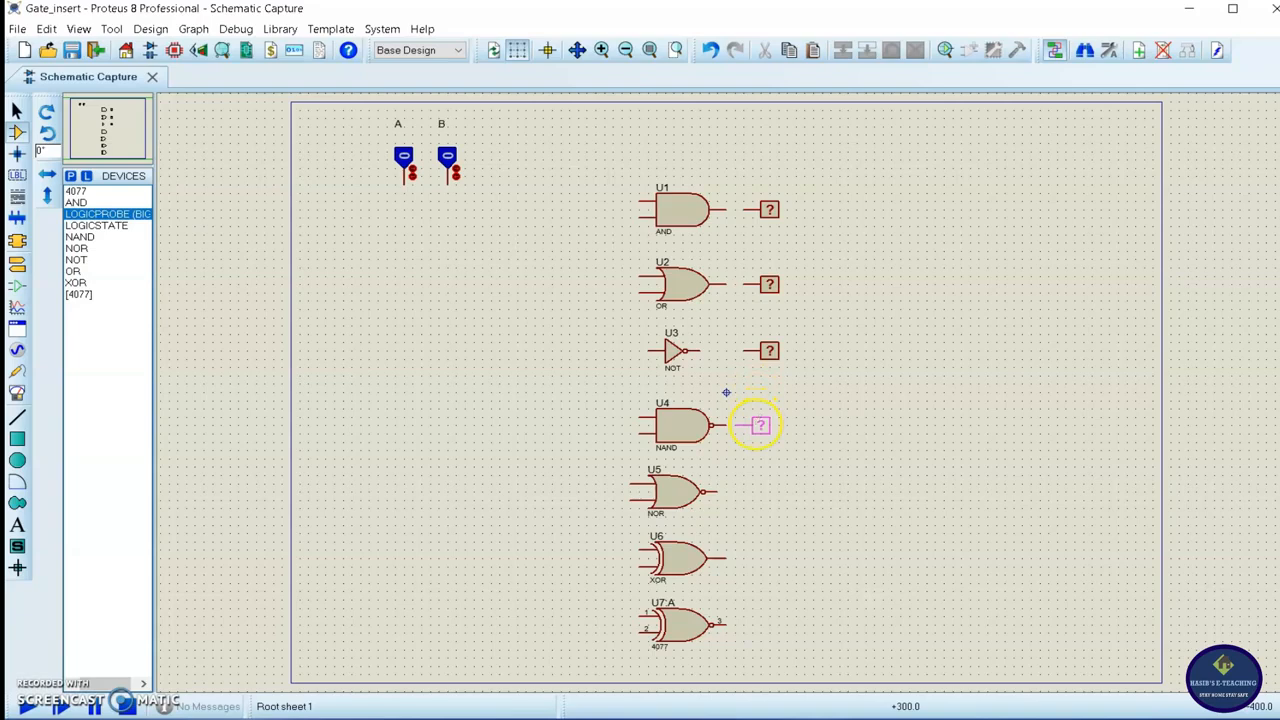
click(760, 425)
click(766, 491)
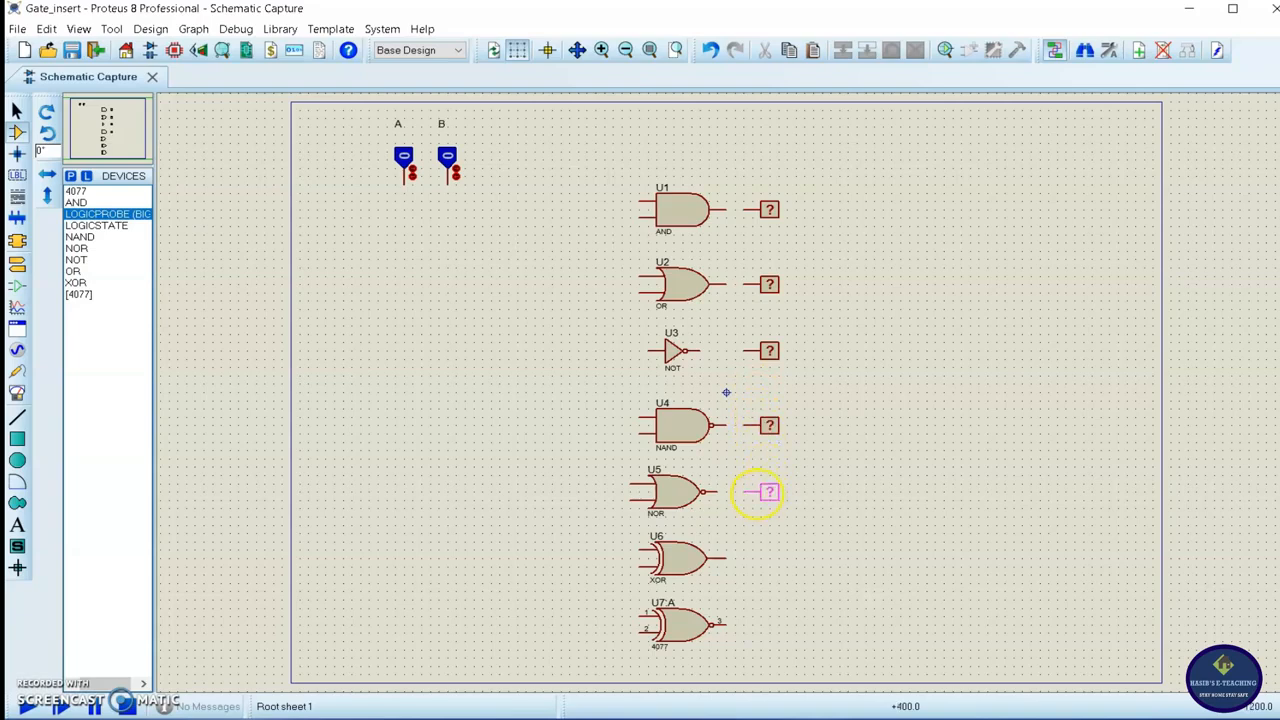
click(760, 491)
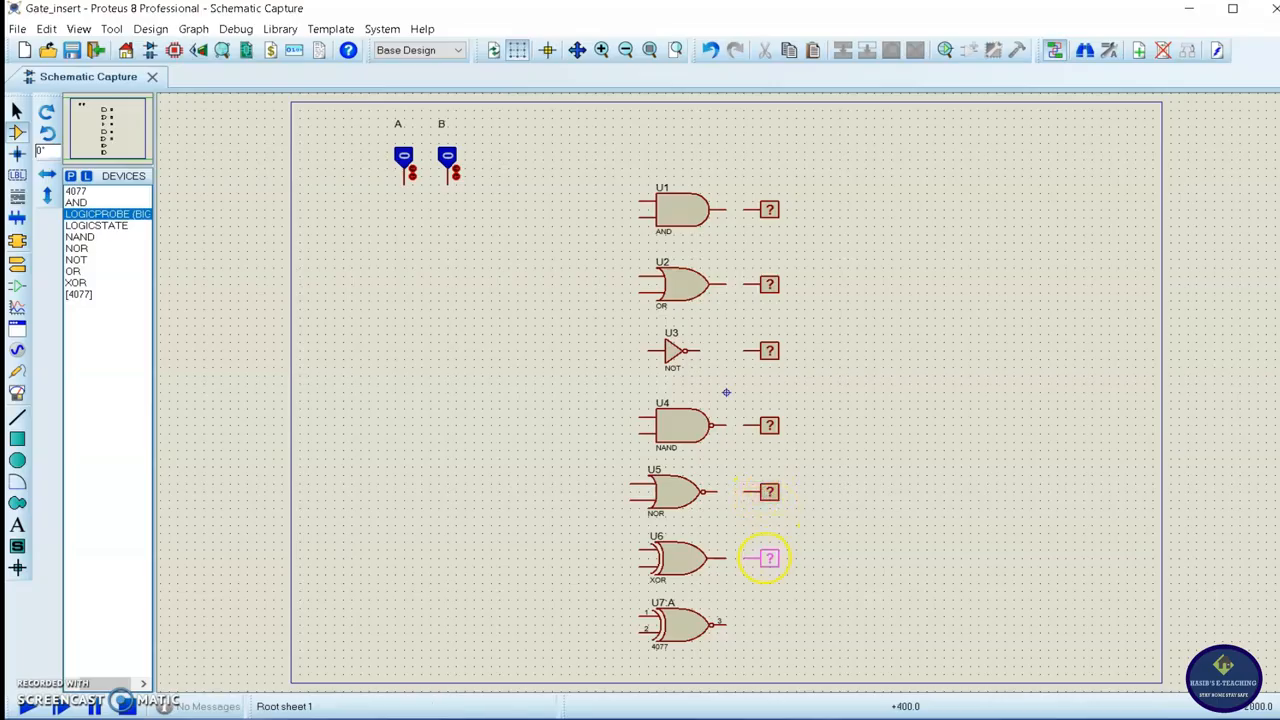
click(762, 558)
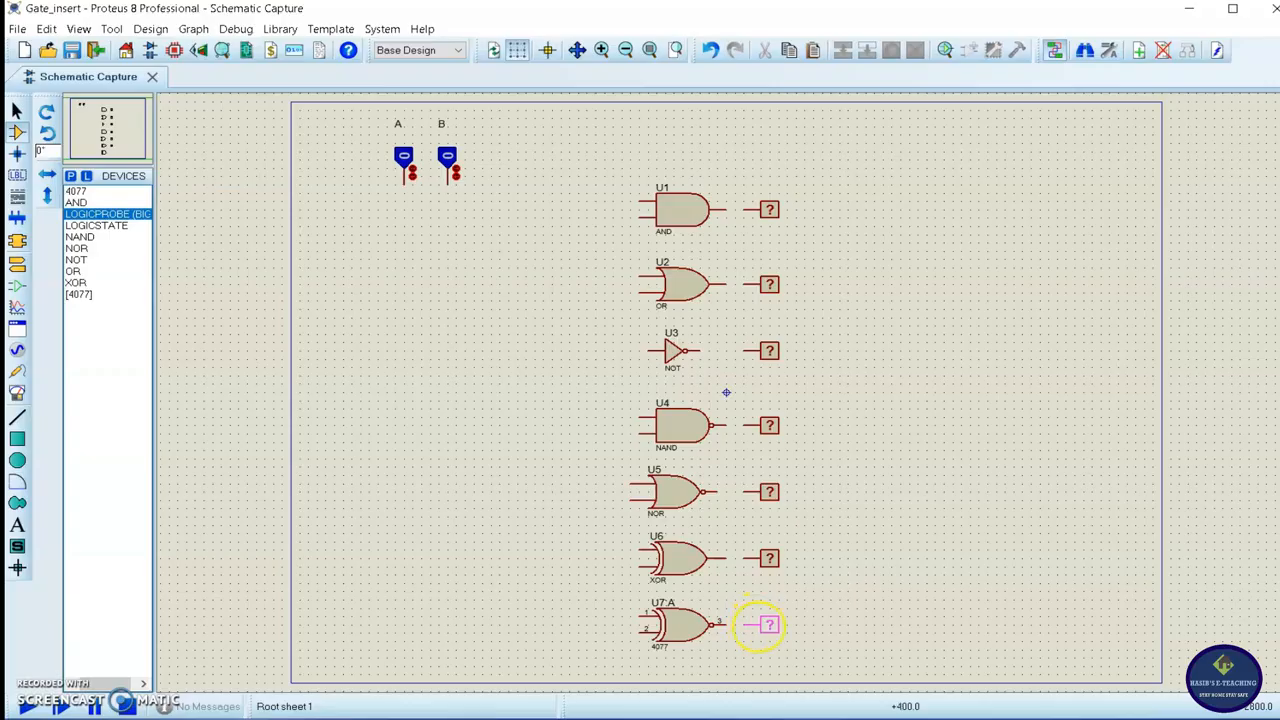
click(760, 625)
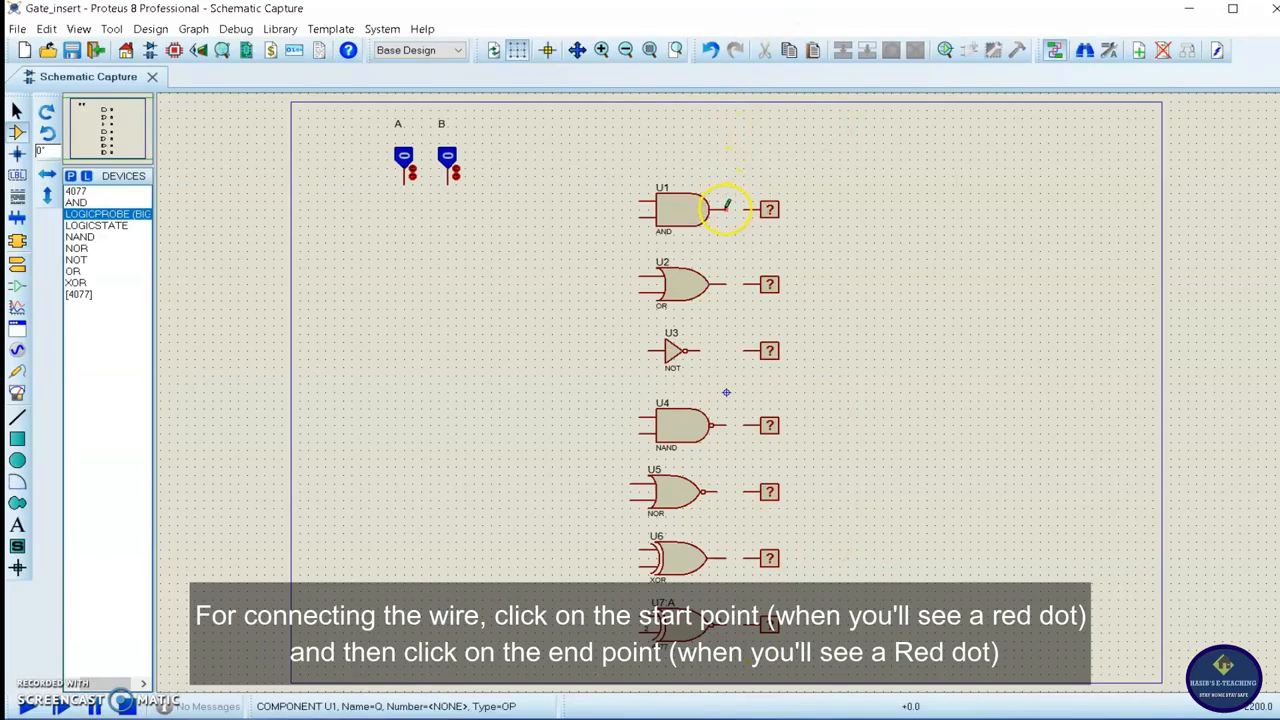
Wire the output pin of each of the seven gates to the logic probe beside it
click(726, 209)
click(746, 209)
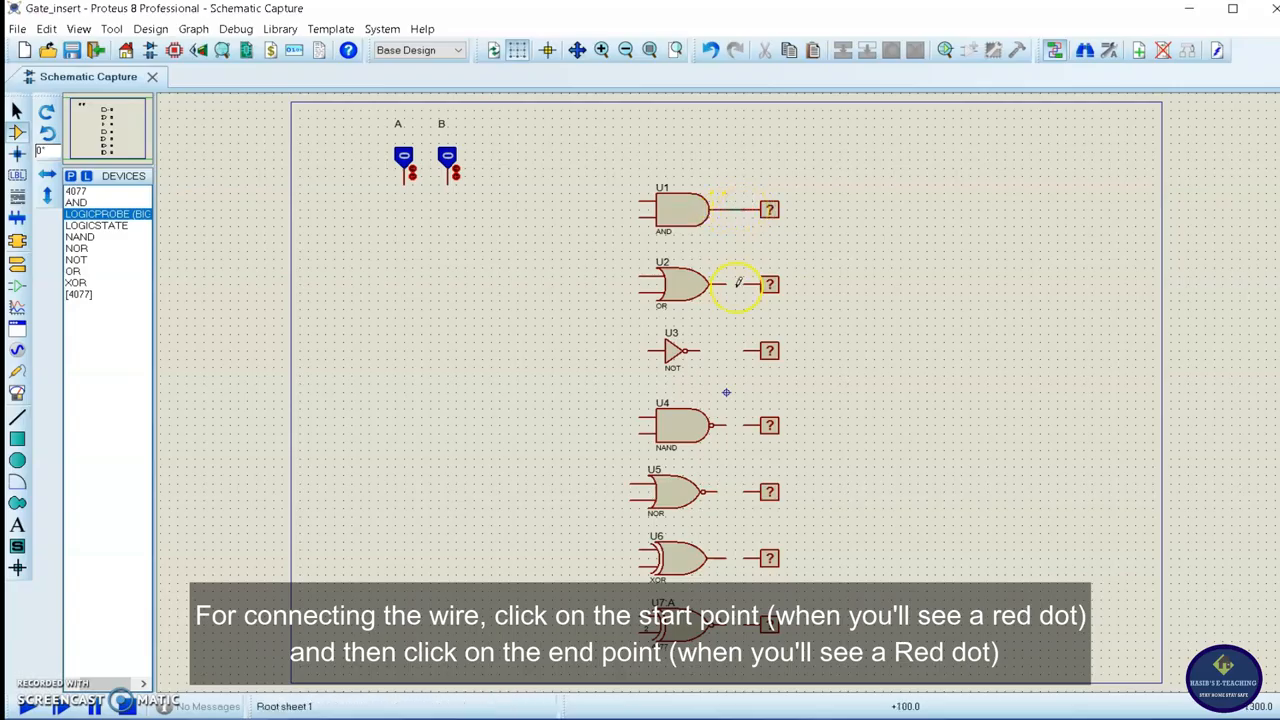
click(727, 284)
click(744, 284)
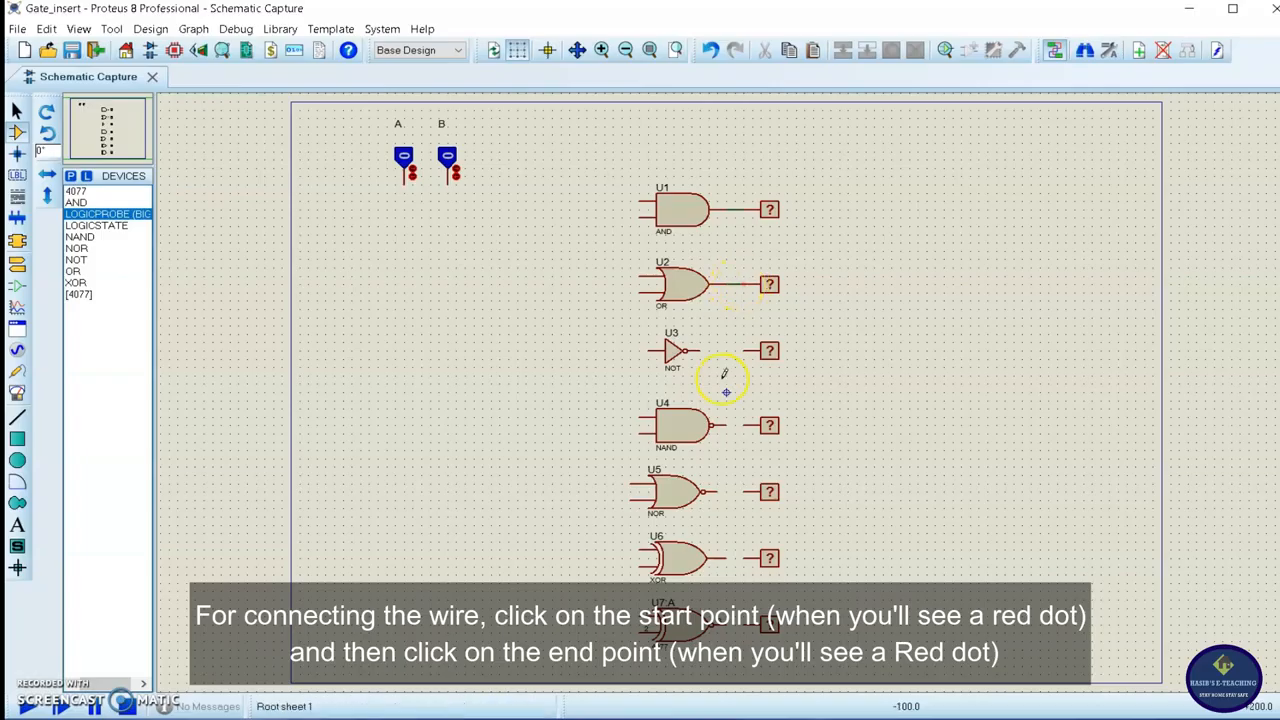
click(703, 349)
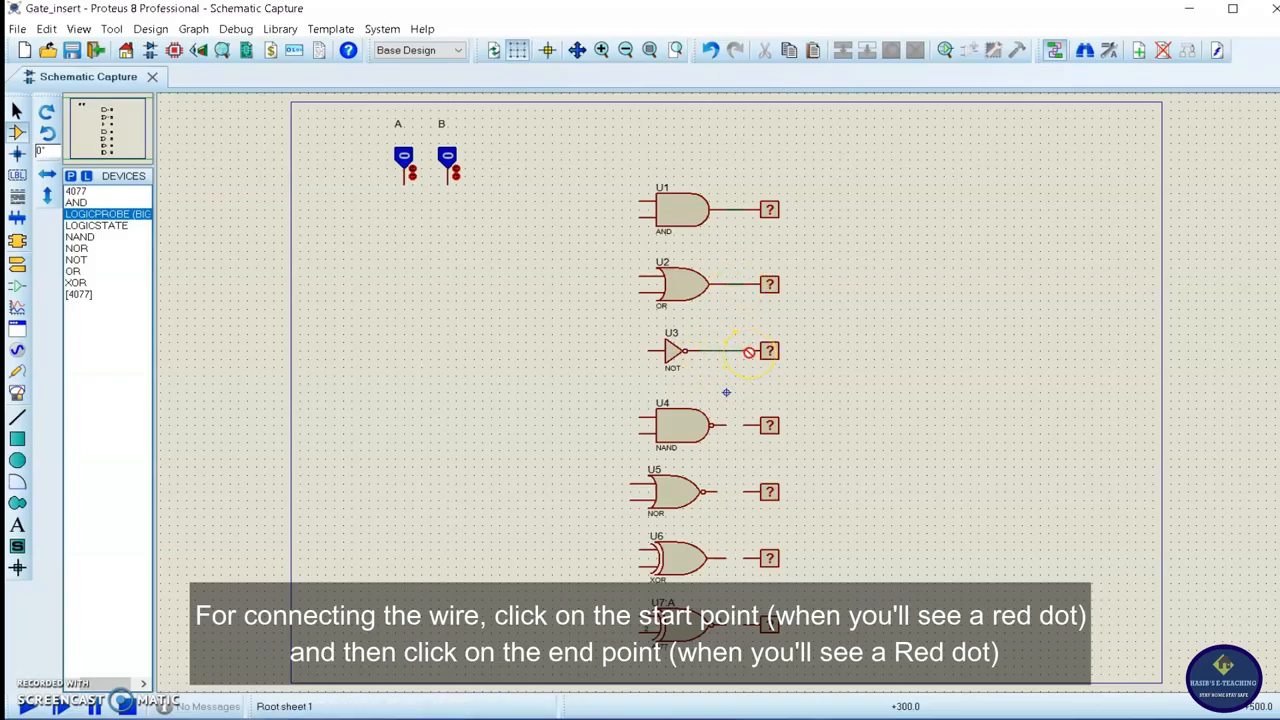
click(749, 351)
click(725, 425)
click(749, 425)
click(718, 490)
click(749, 491)
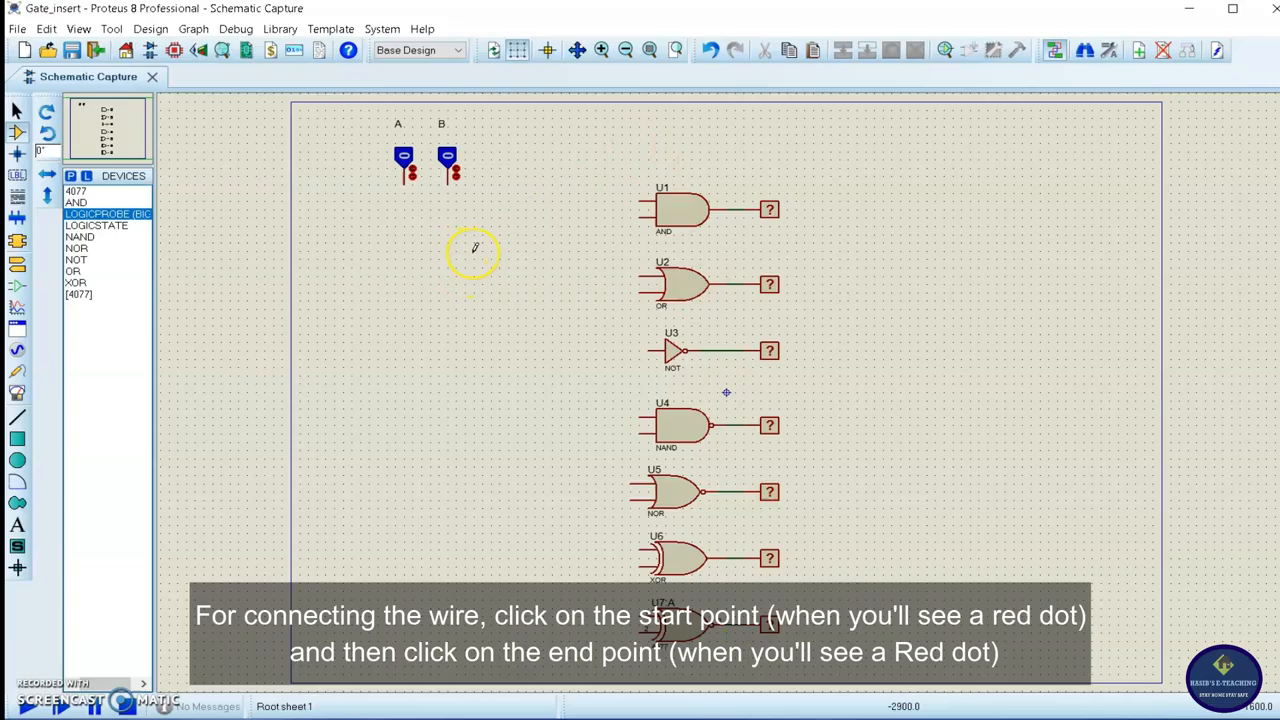
Wire input B to the AND gate's upper input and input A to its lower input
click(448, 182)
click(638, 200)
click(412, 170)
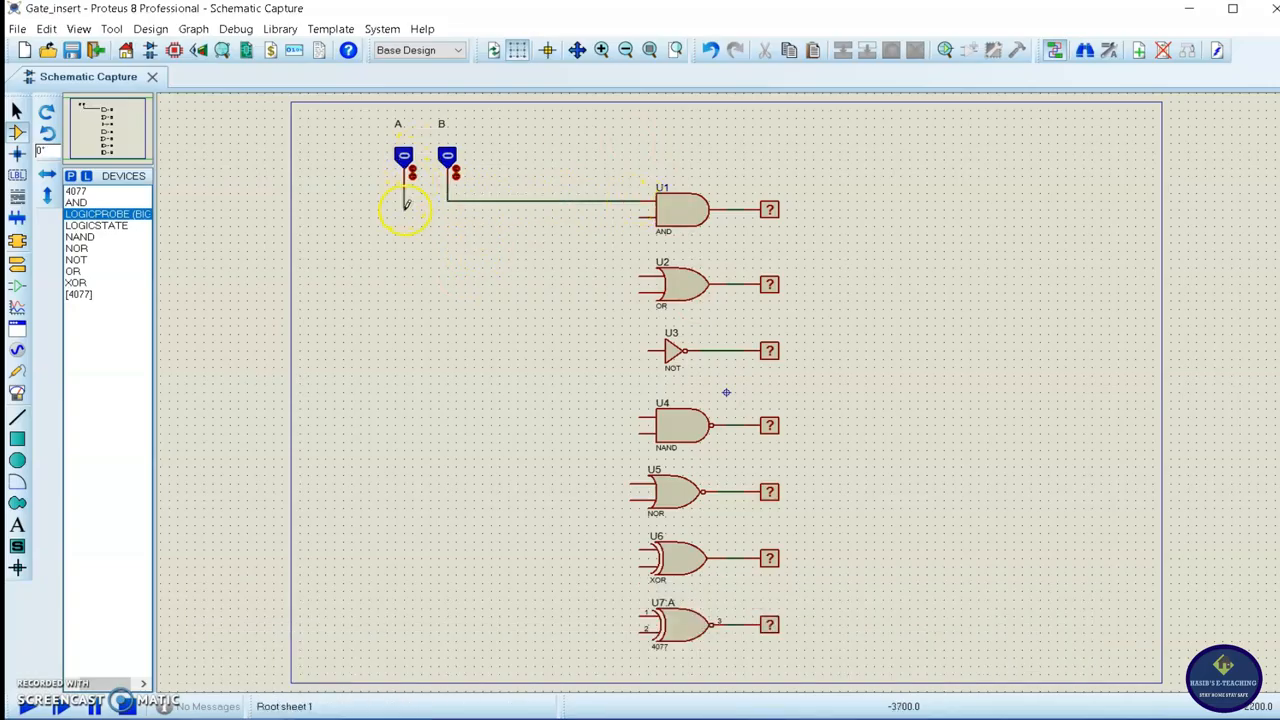
click(640, 224)
click(640, 218)
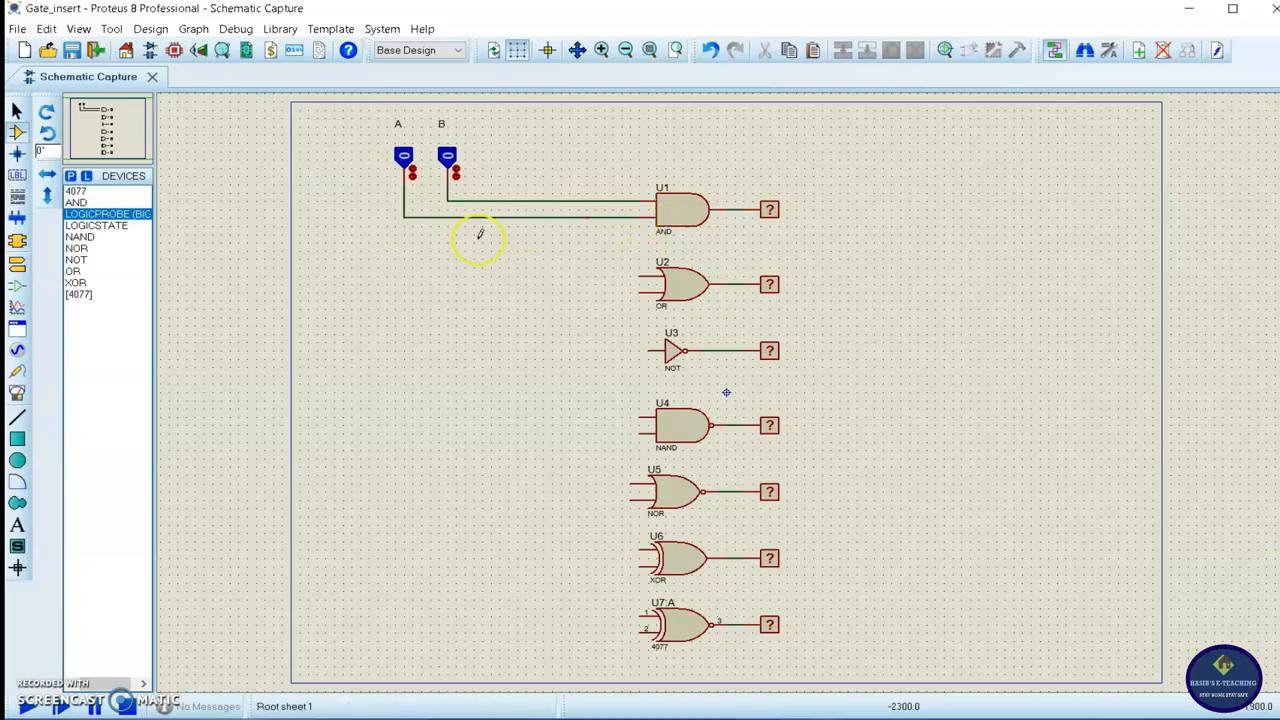
Branch wires from lines B and A to the OR gate's upper and lower inputs, and from line A to the NOT gate
click(450, 196)
click(640, 275)
click(407, 213)
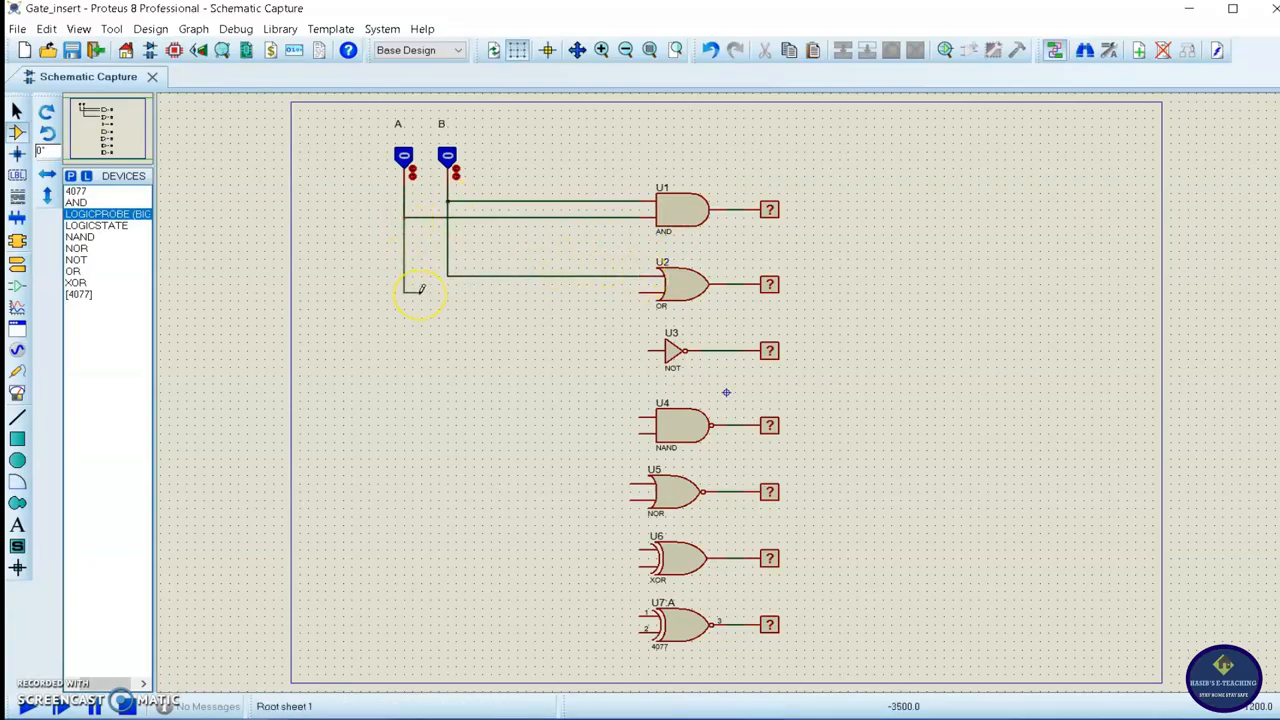
click(645, 291)
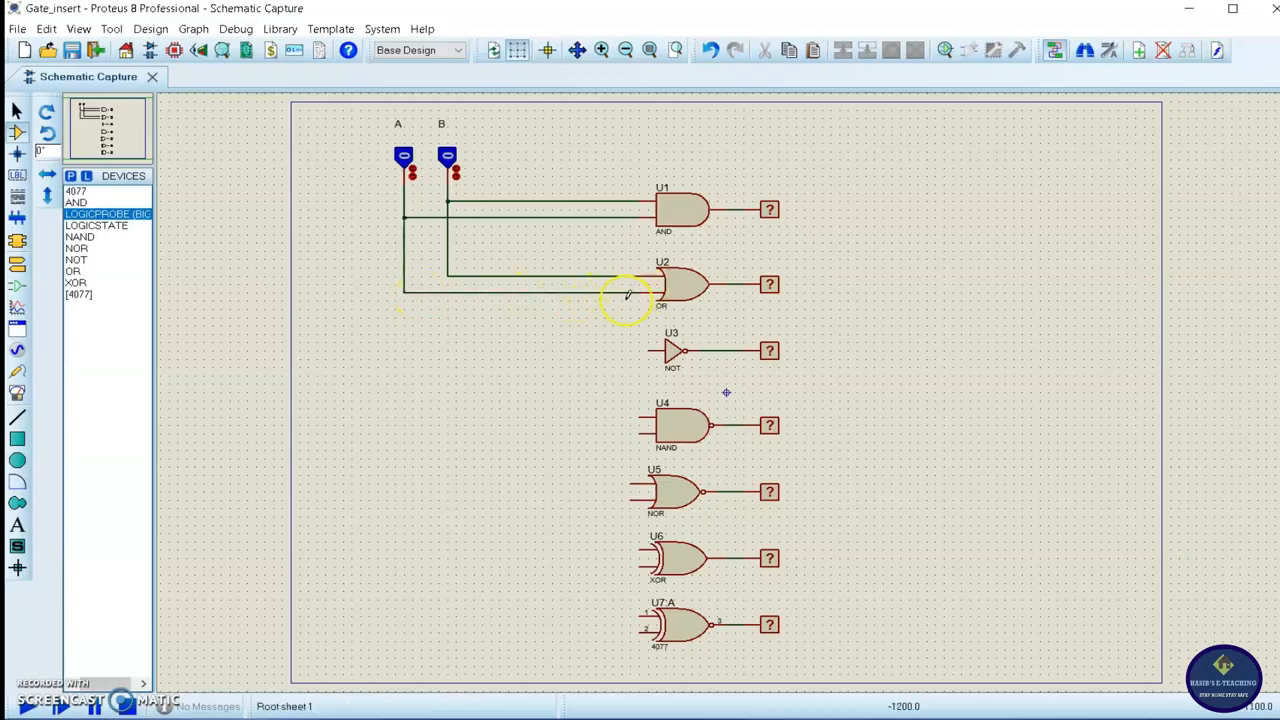
click(405, 289)
click(643, 350)
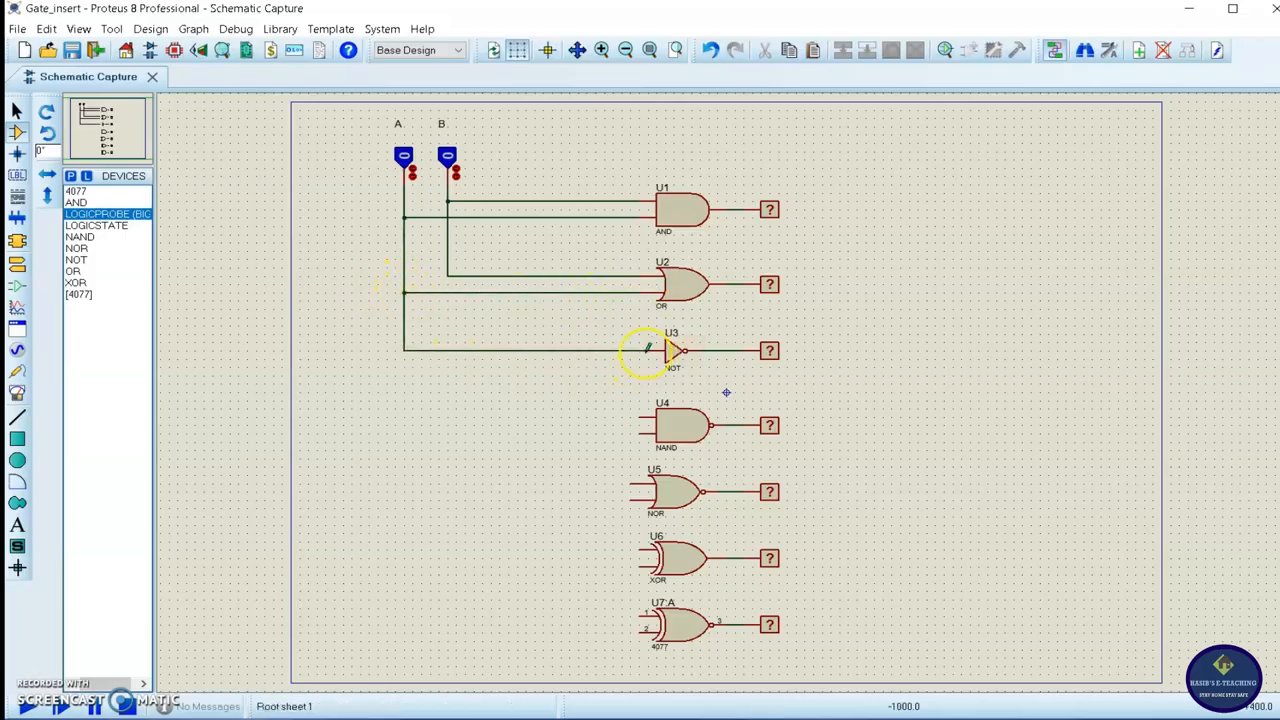
Extend lines B and A to the upper and lower inputs of the NAND gate and the NOR gate
click(447, 276)
click(641, 415)
click(411, 349)
click(645, 432)
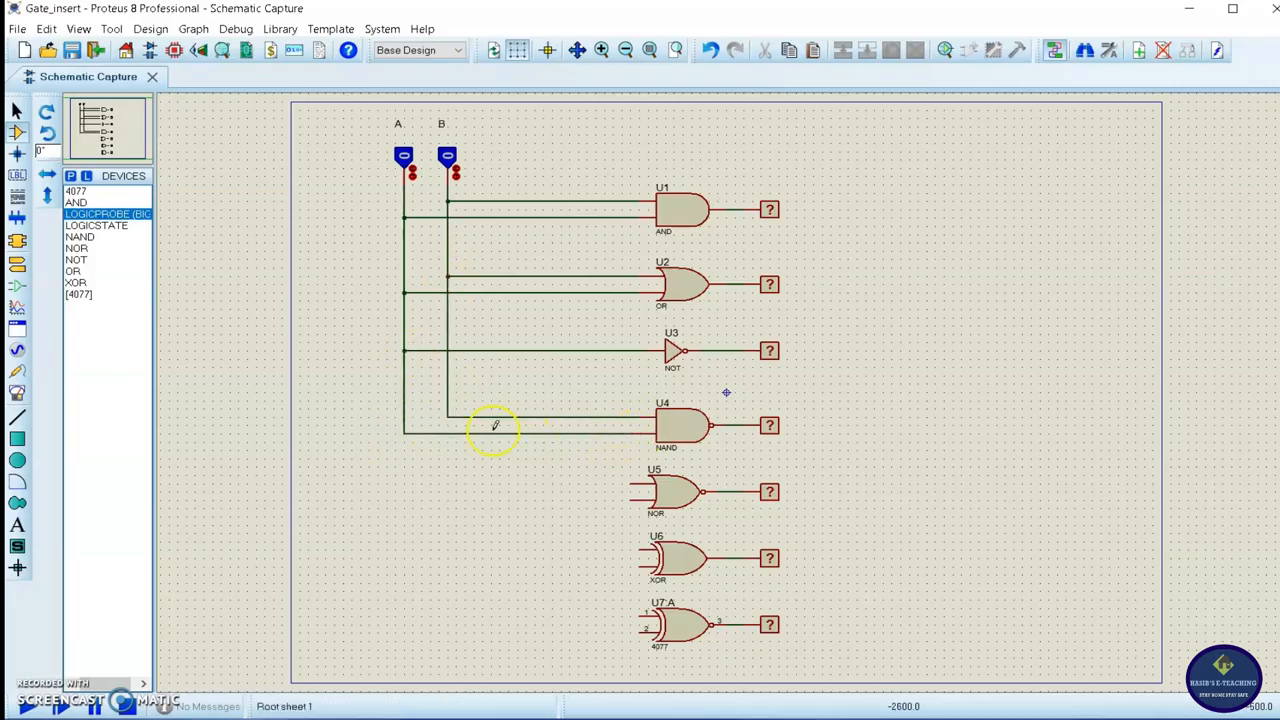
click(448, 412)
click(629, 483)
click(405, 432)
click(645, 499)
Extend lines B and A to the upper and lower inputs of the XOR gate and the 4077 XNOR gate
click(448, 485)
click(640, 548)
click(404, 500)
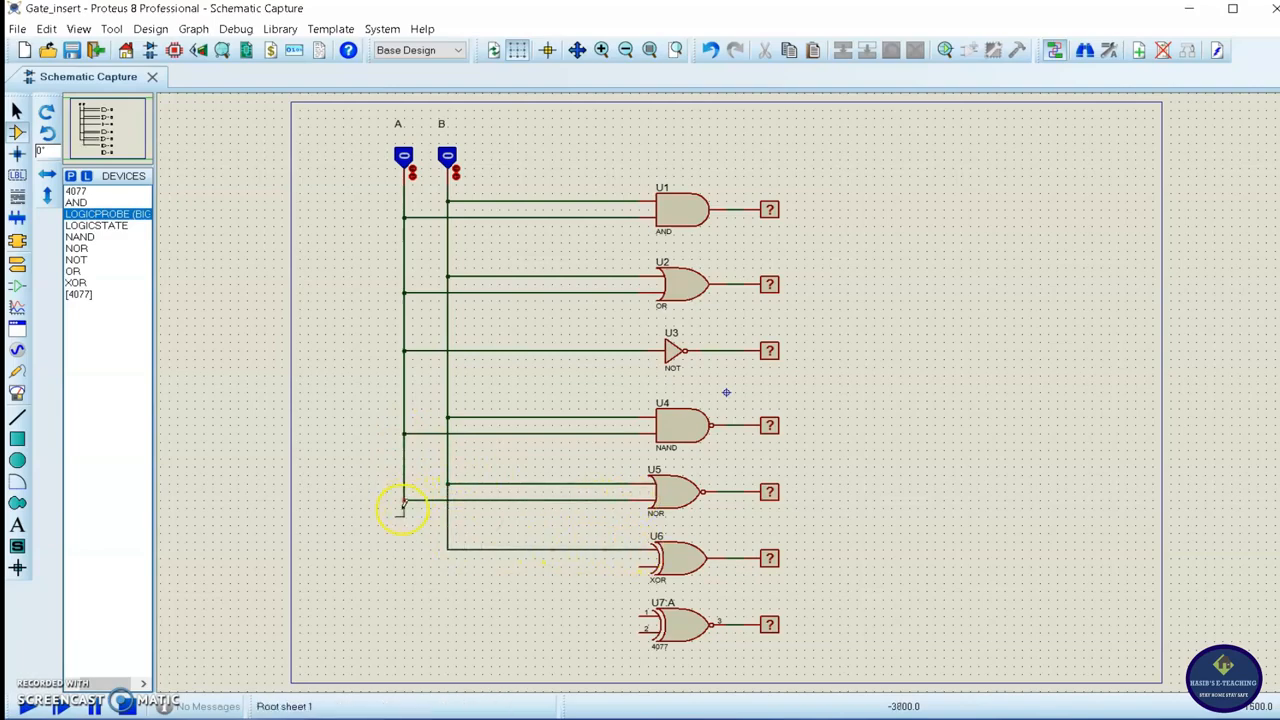
click(640, 572)
click(448, 534)
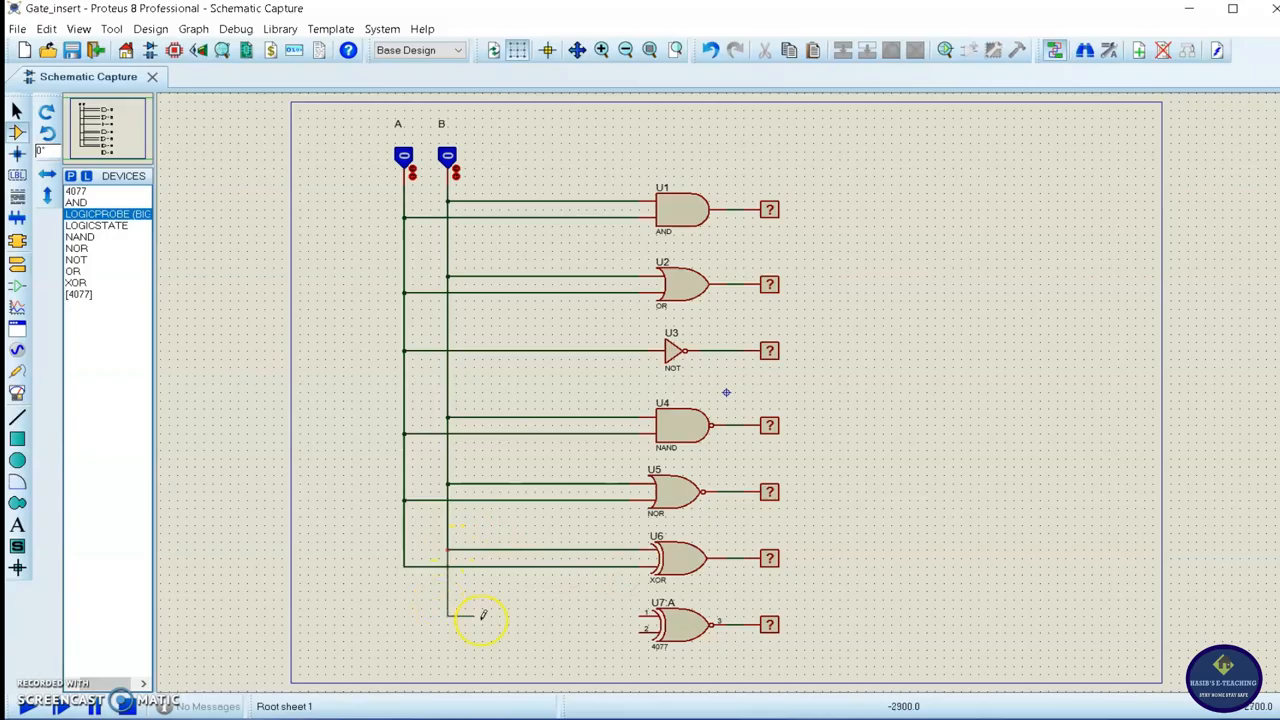
click(641, 614)
click(404, 567)
click(645, 631)
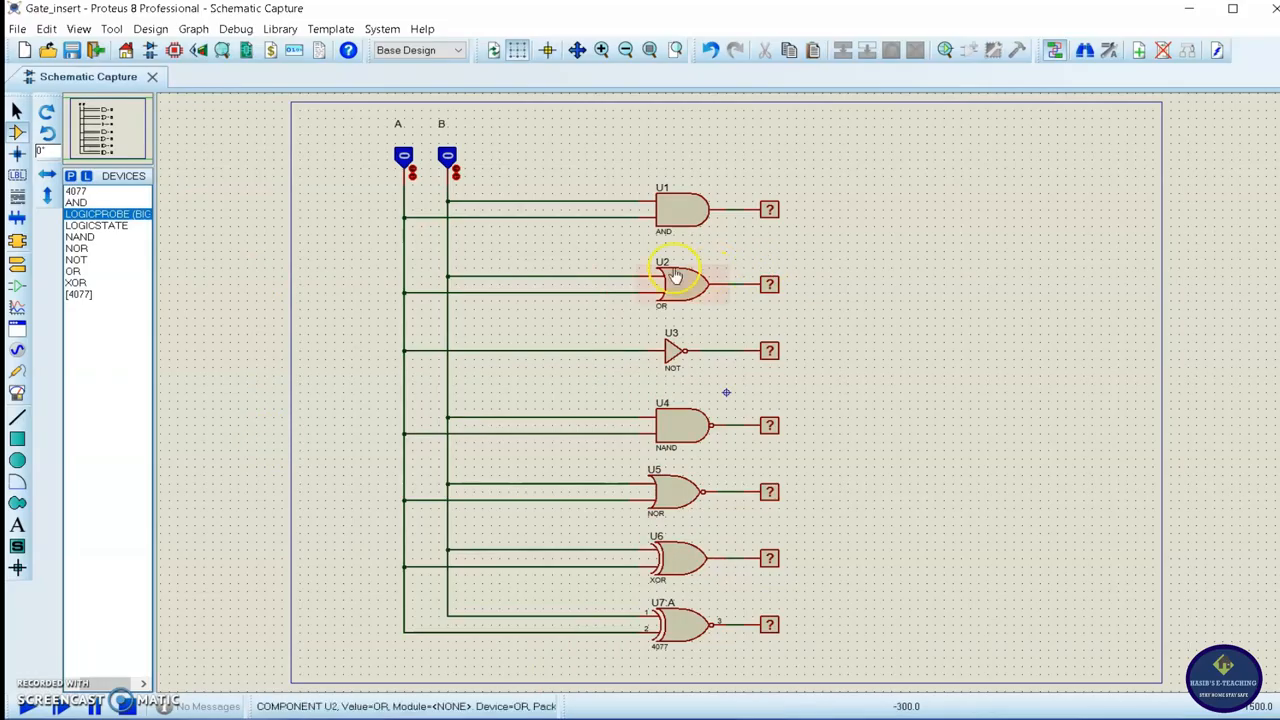
Run the simulation of the finished logic gate circuit
click(236, 29)
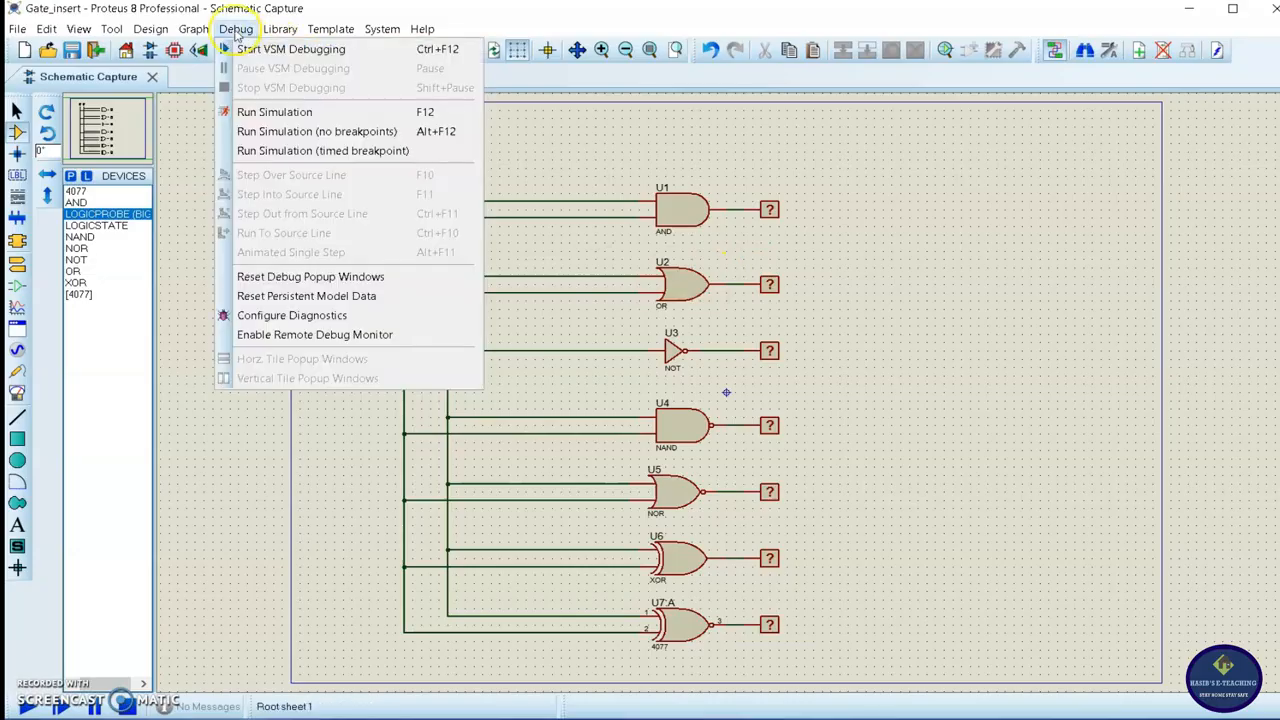
click(280, 29)
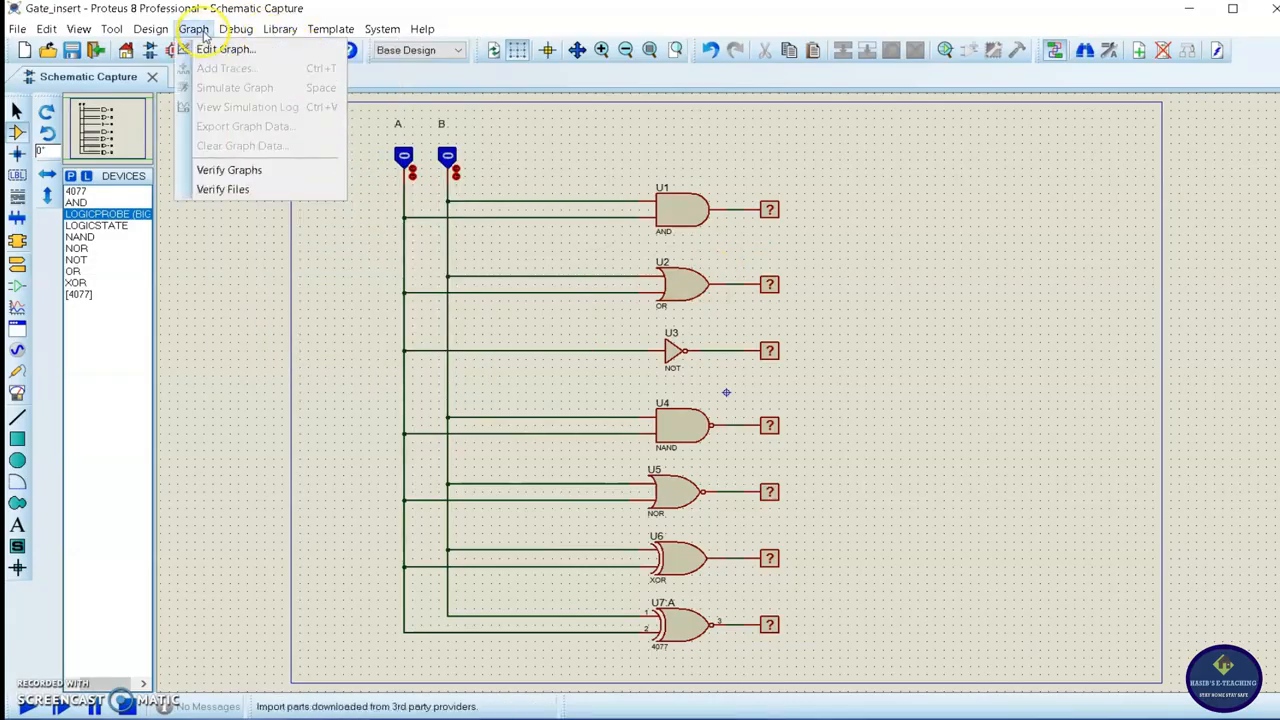
mouse_move(233, 32)
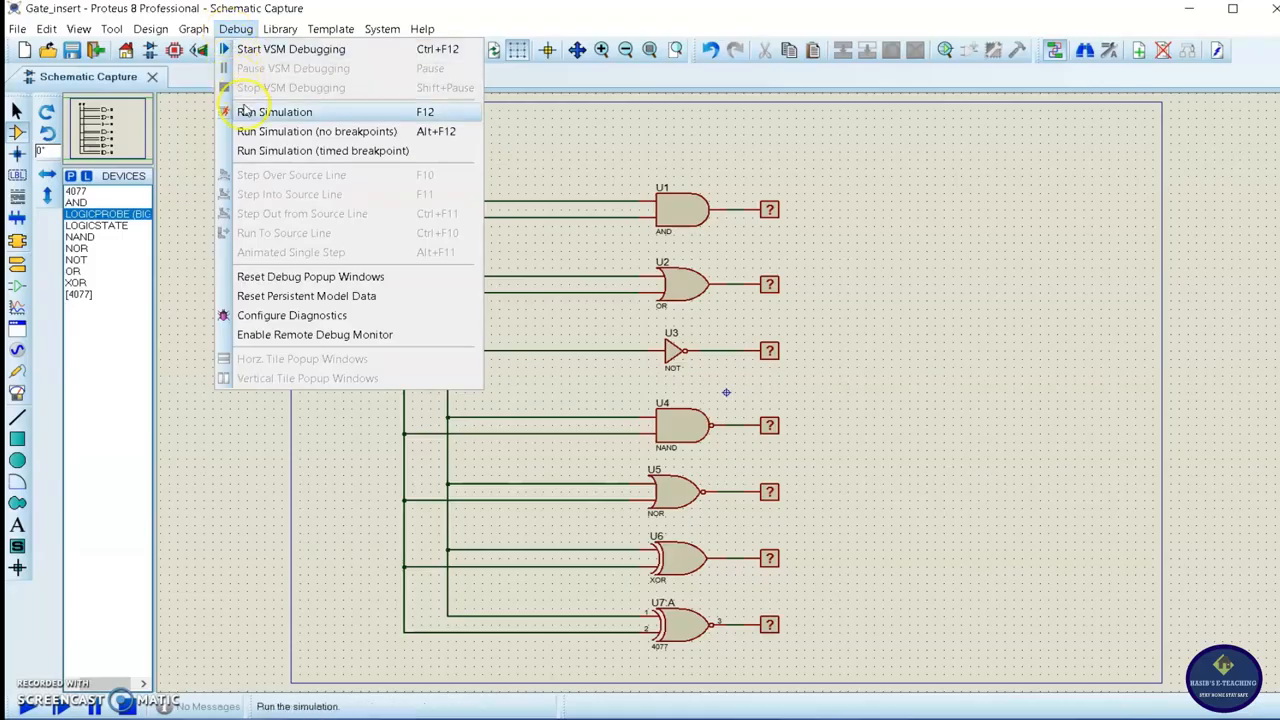
click(260, 114)
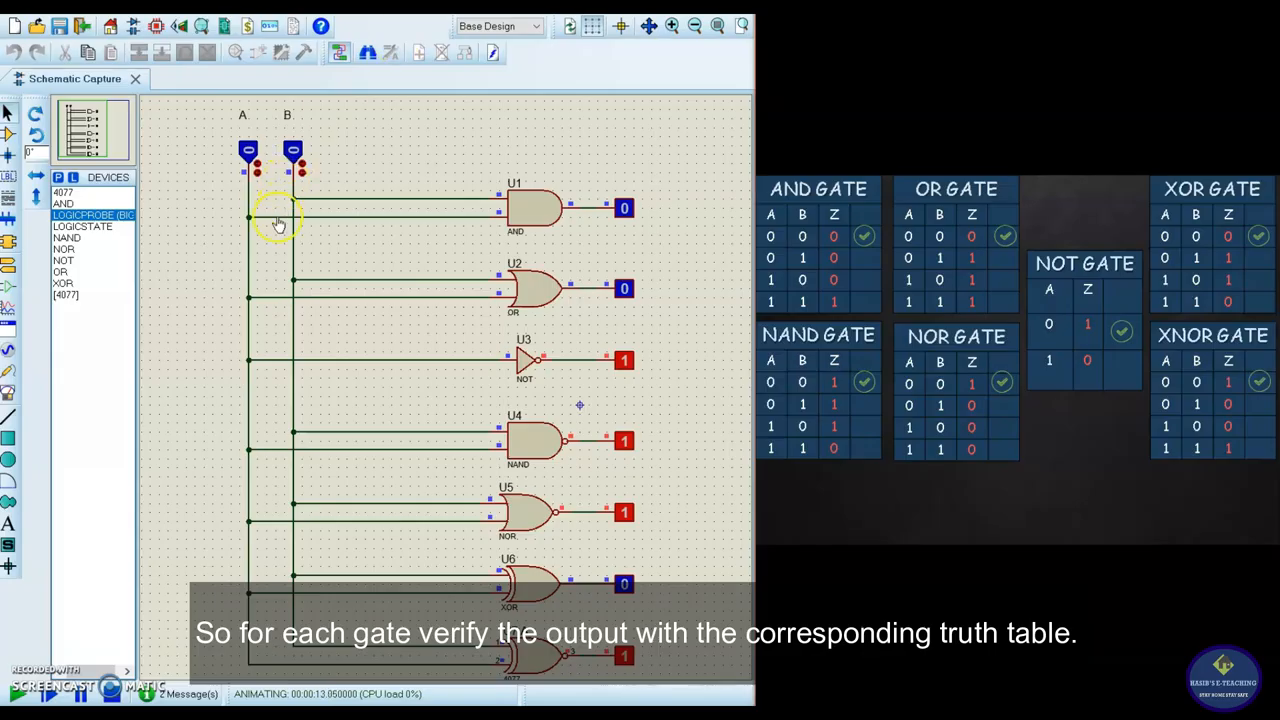
Switch inputs A and B through 0/1, 1/0 and 1/1 to check each gate's output against its truth table
click(293, 152)
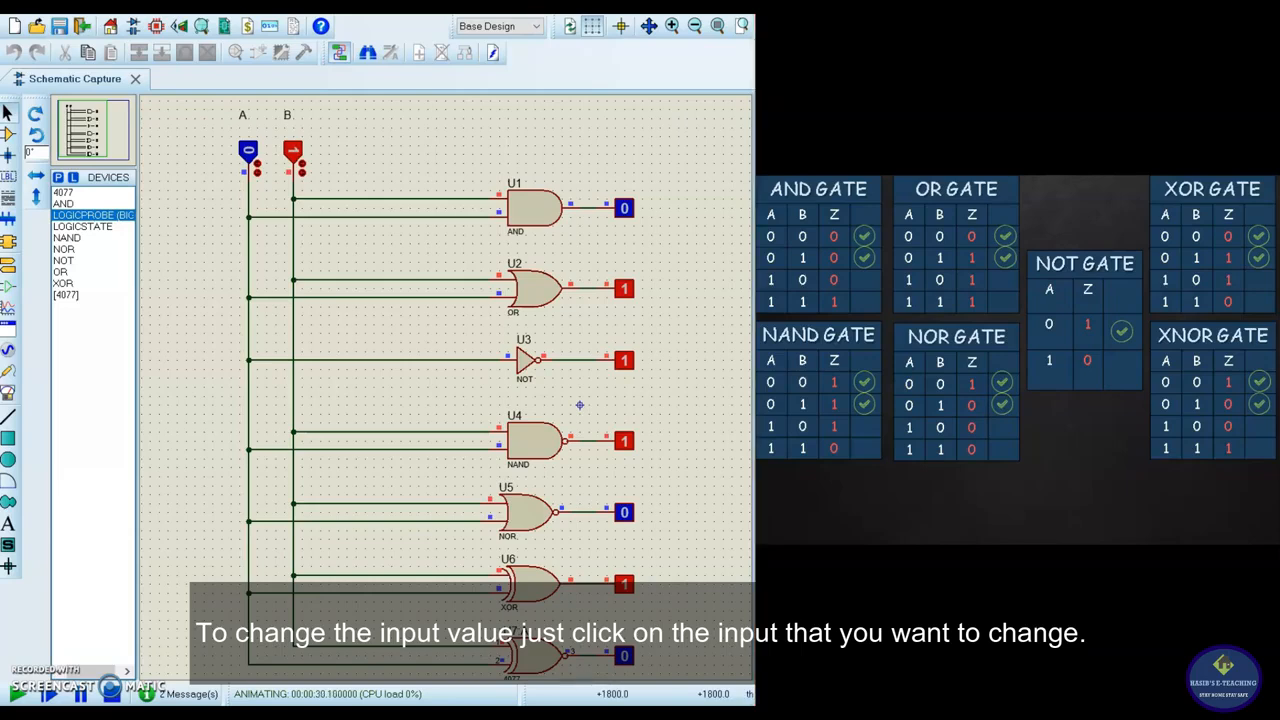
click(294, 152)
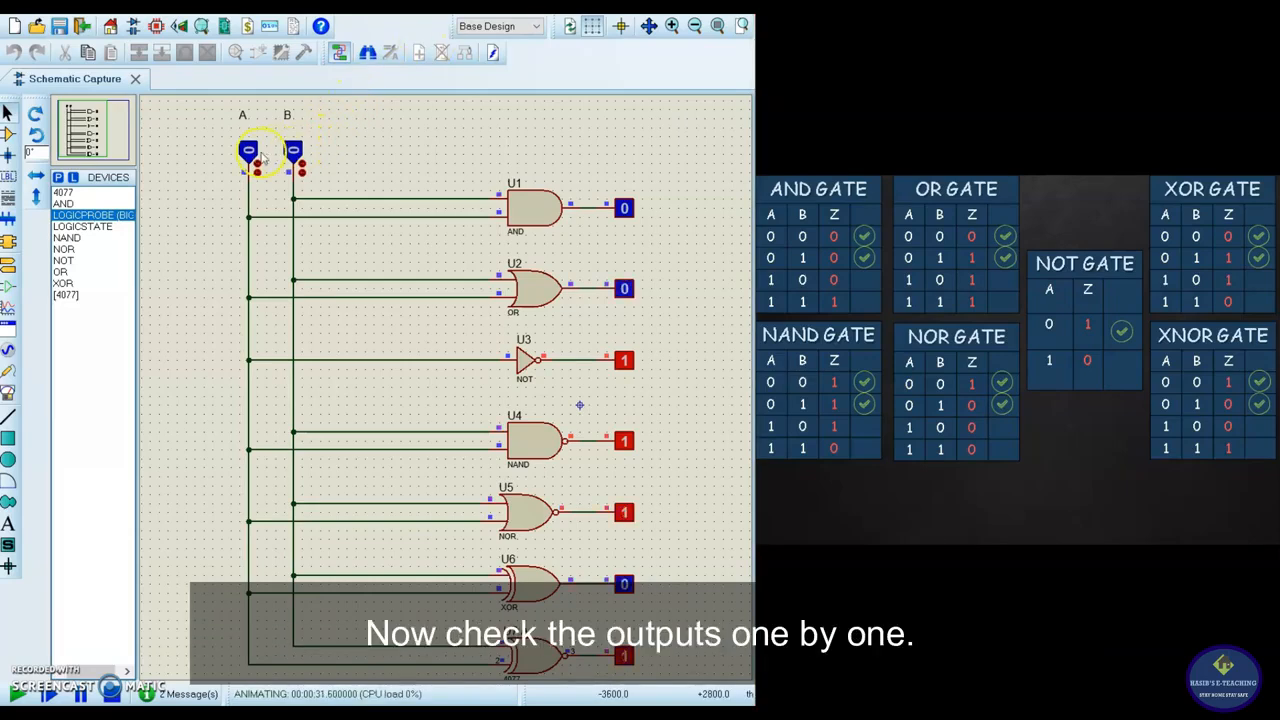
click(248, 152)
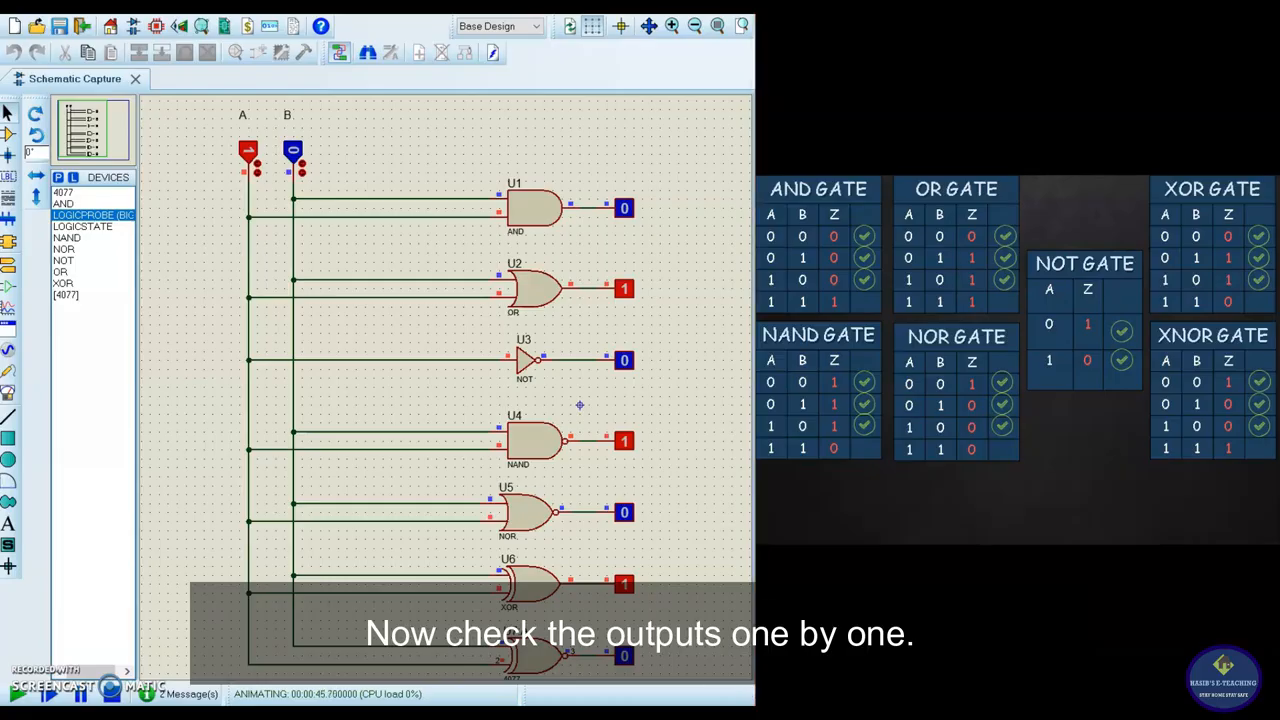
click(293, 152)
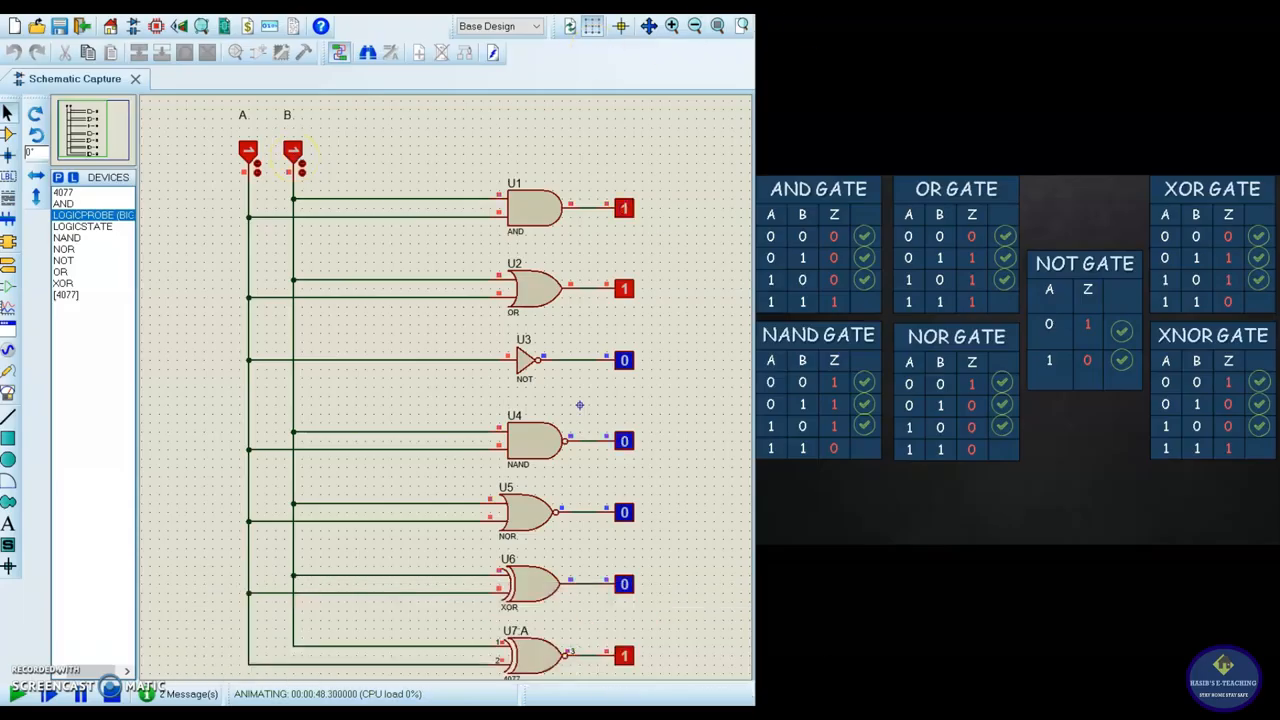